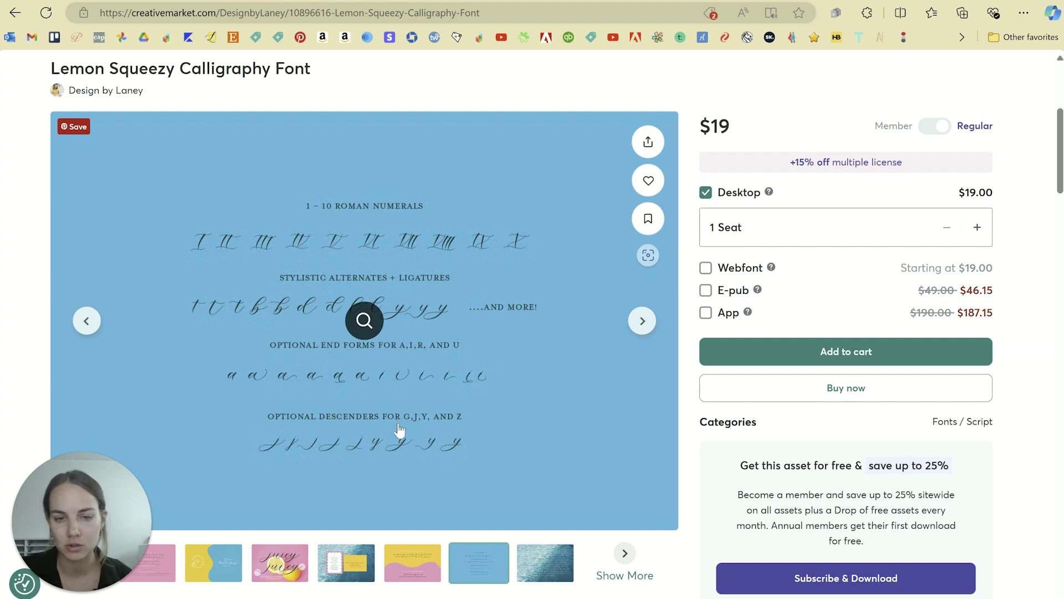
Show the pink 'juicy' stylistic alternates preview image of the Lemon Squeezy Calligraphy Font
left_click(284, 571)
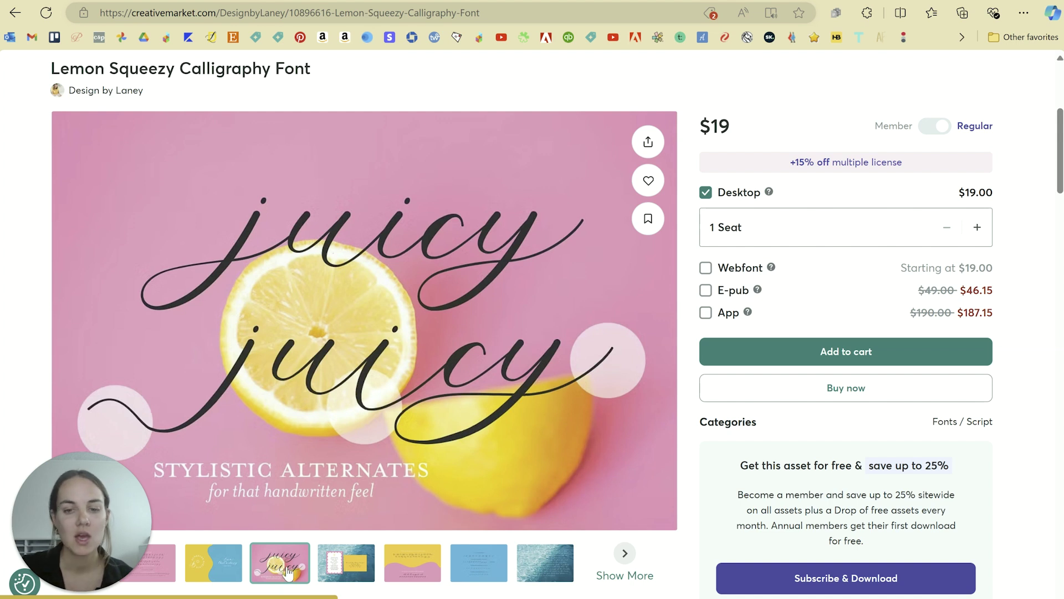
left_click(346, 562)
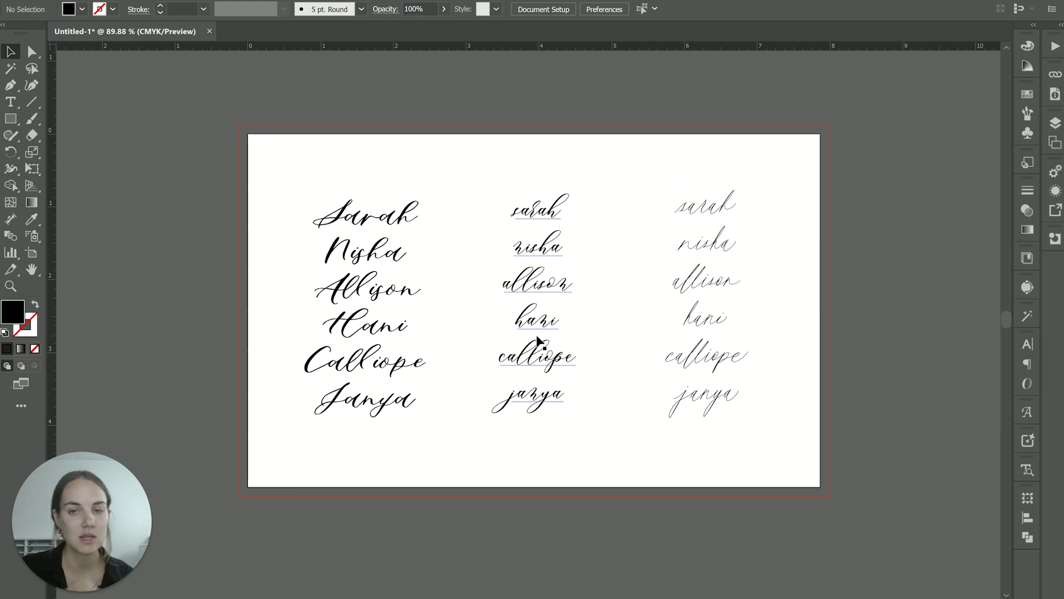
double_click(364, 218)
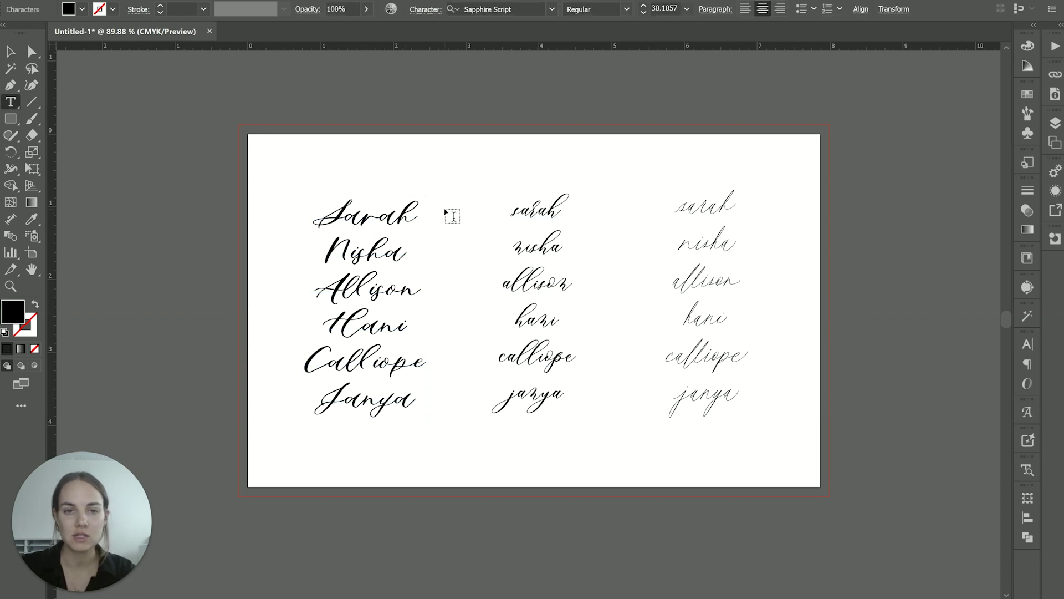
type("t")
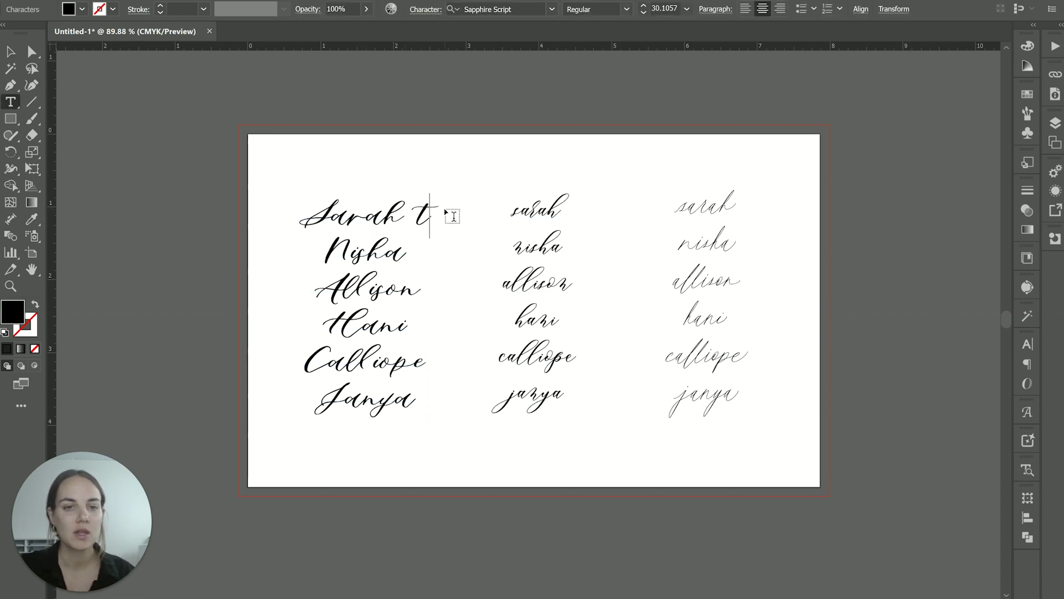
type("t")
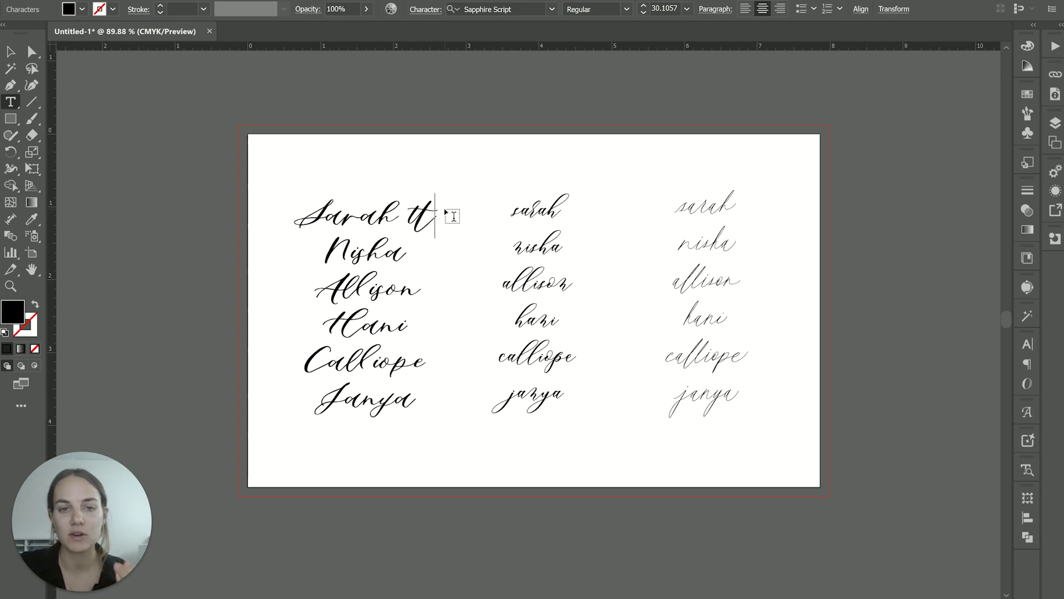
key("BackSpace")
key("BackSpace")
type("tt")
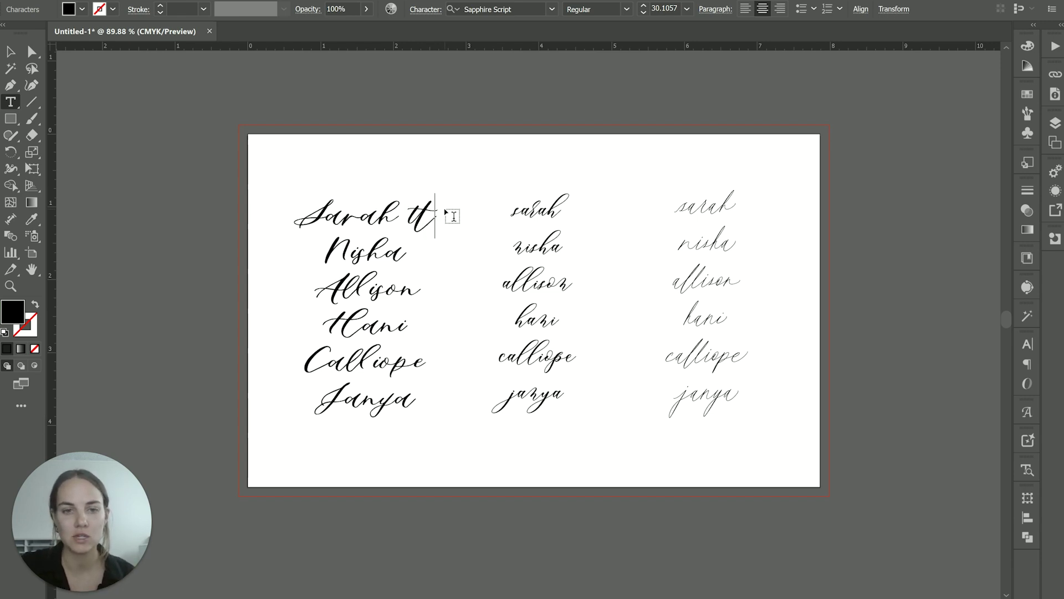
key("BackSpace")
type("h")
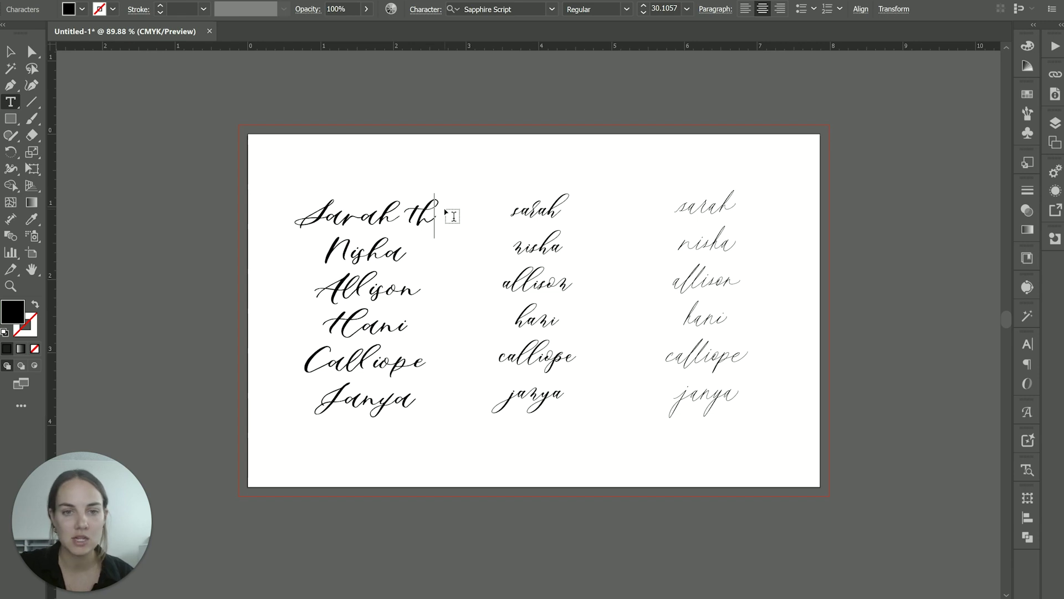
key("BackSpace")
key("BackSpace")
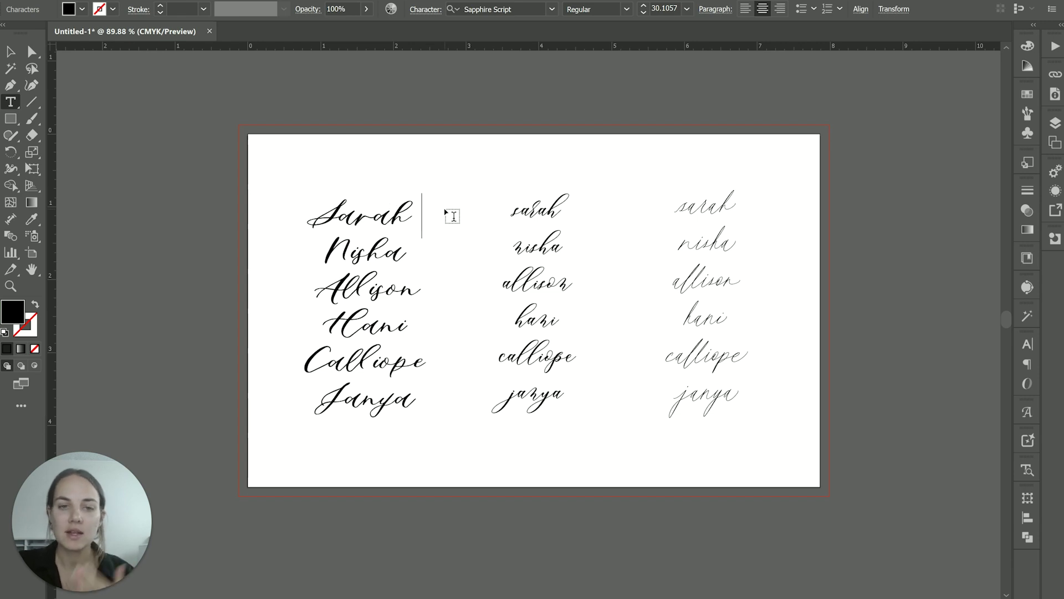
key("BackSpace")
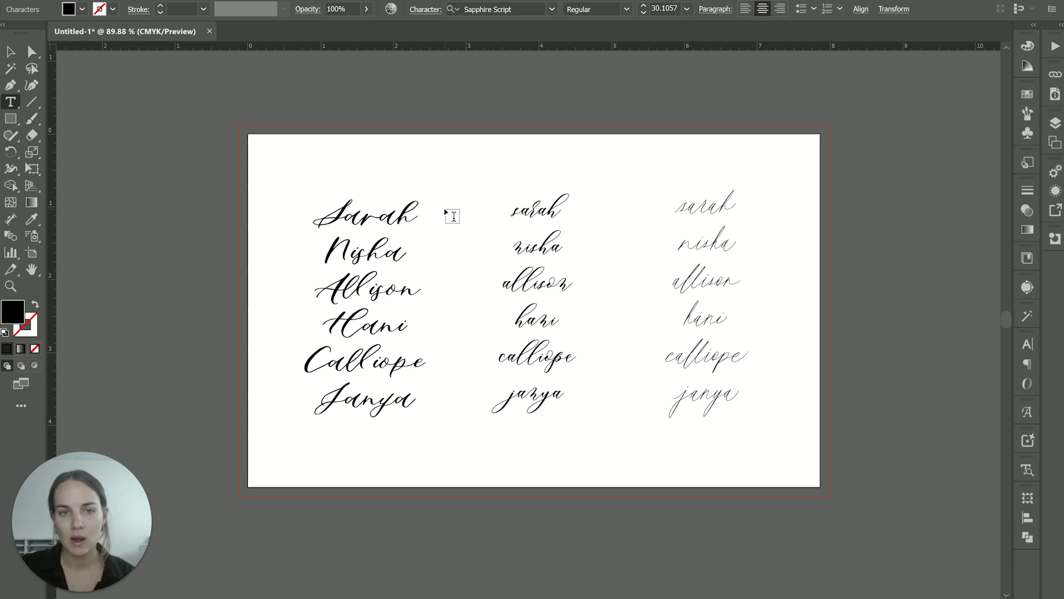
Select the capital S of Sarah with the Type tool
left_click(10, 51)
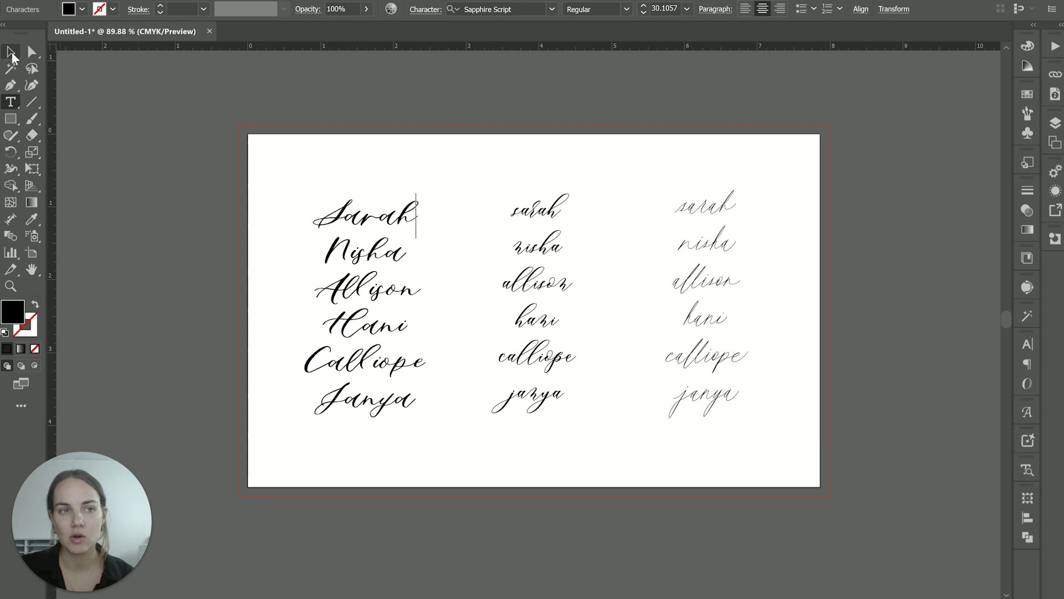
left_click(466, 100)
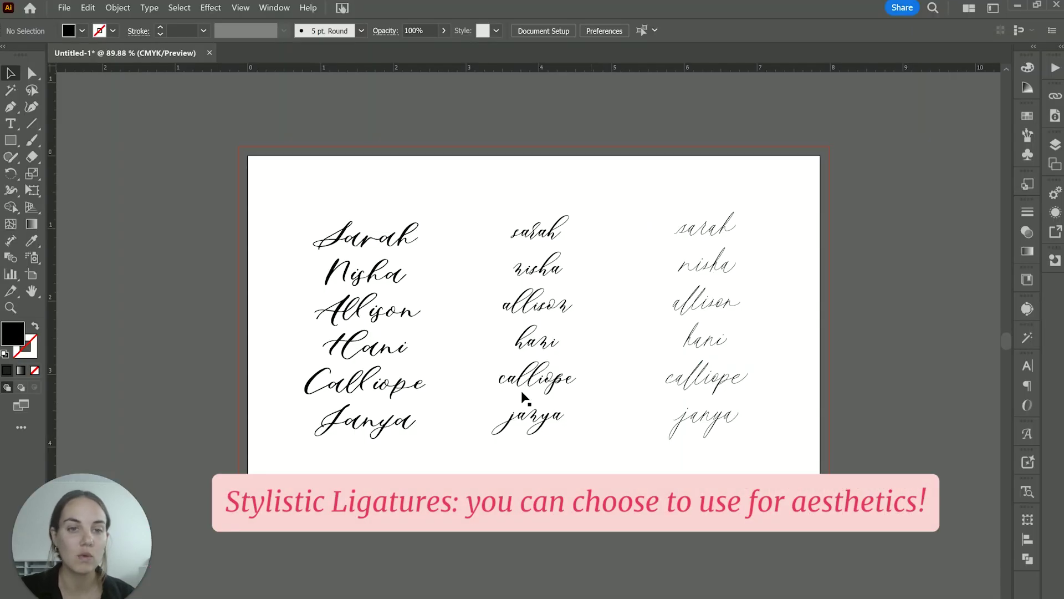
key("t")
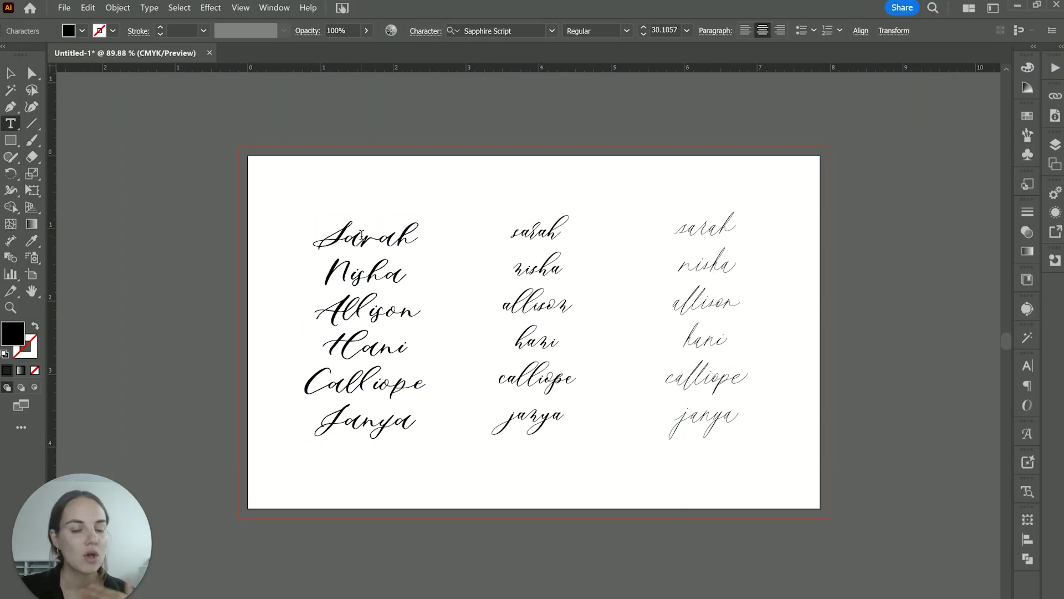
left_click_drag(315, 233, 344, 238)
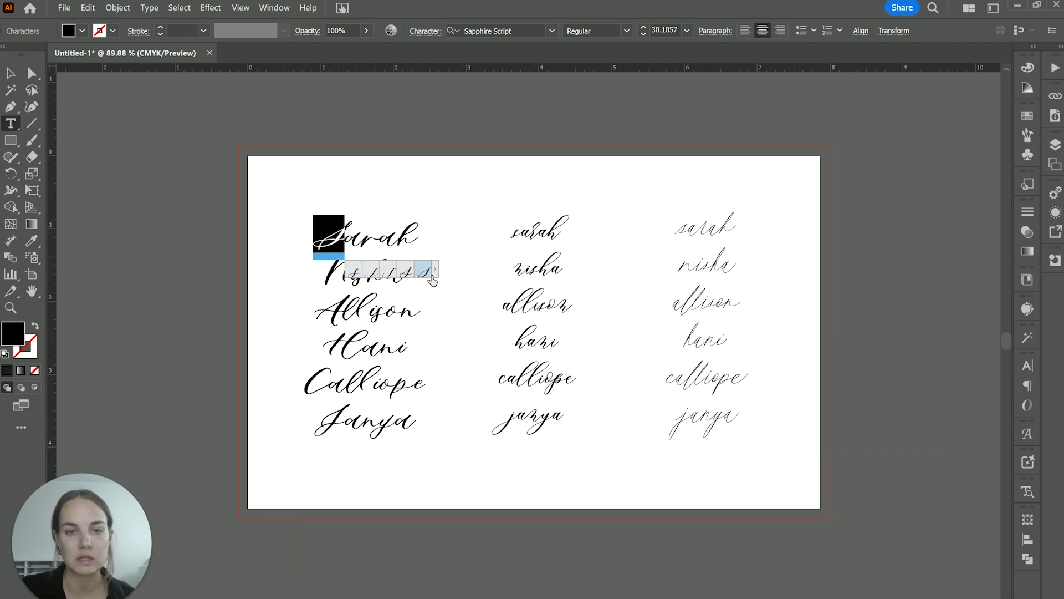
left_click(435, 271)
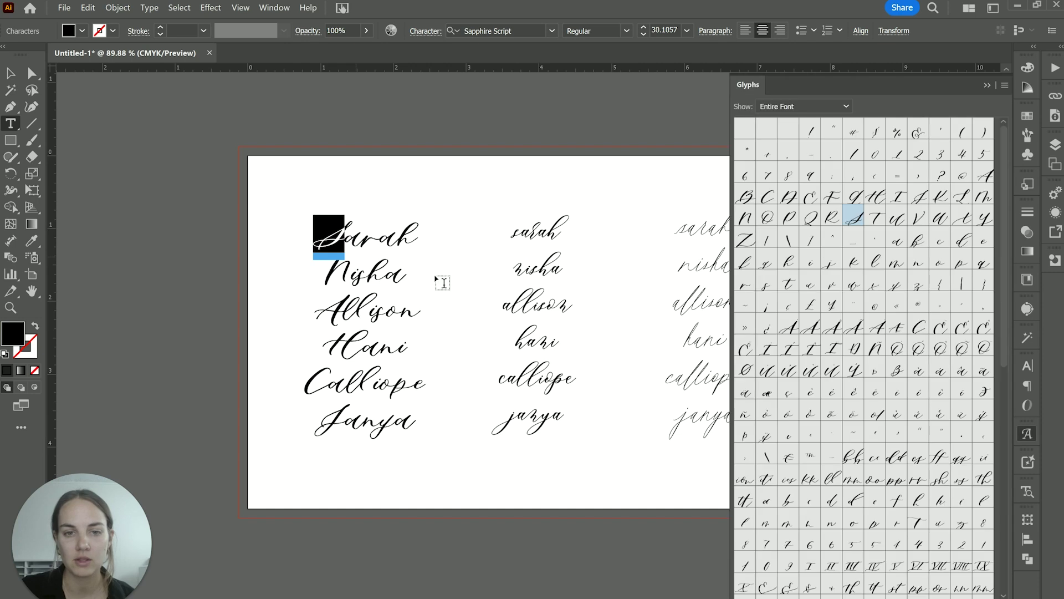
key("Escape")
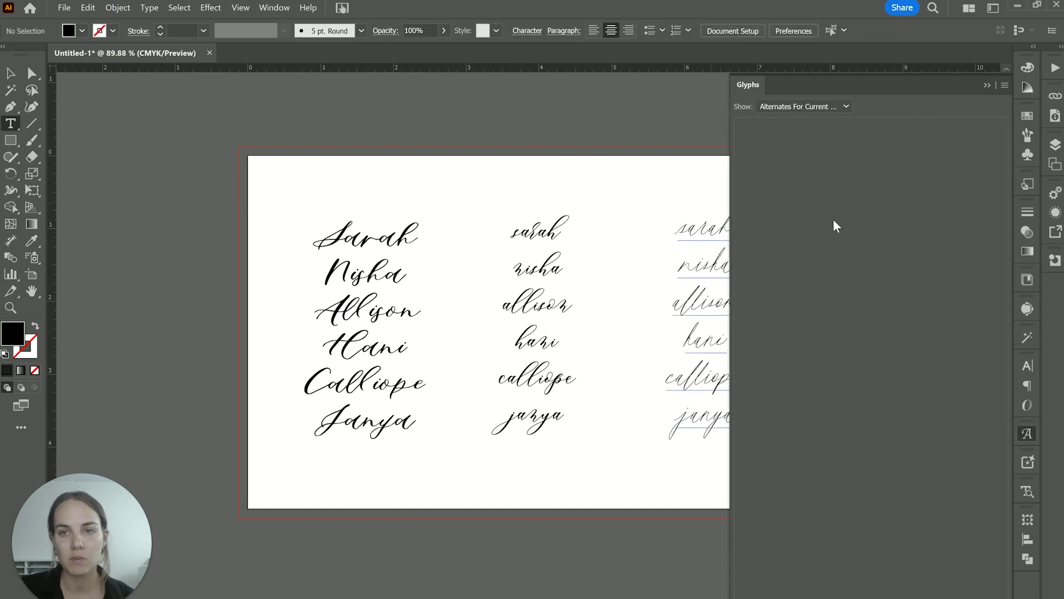
left_click_drag(344, 226, 314, 233)
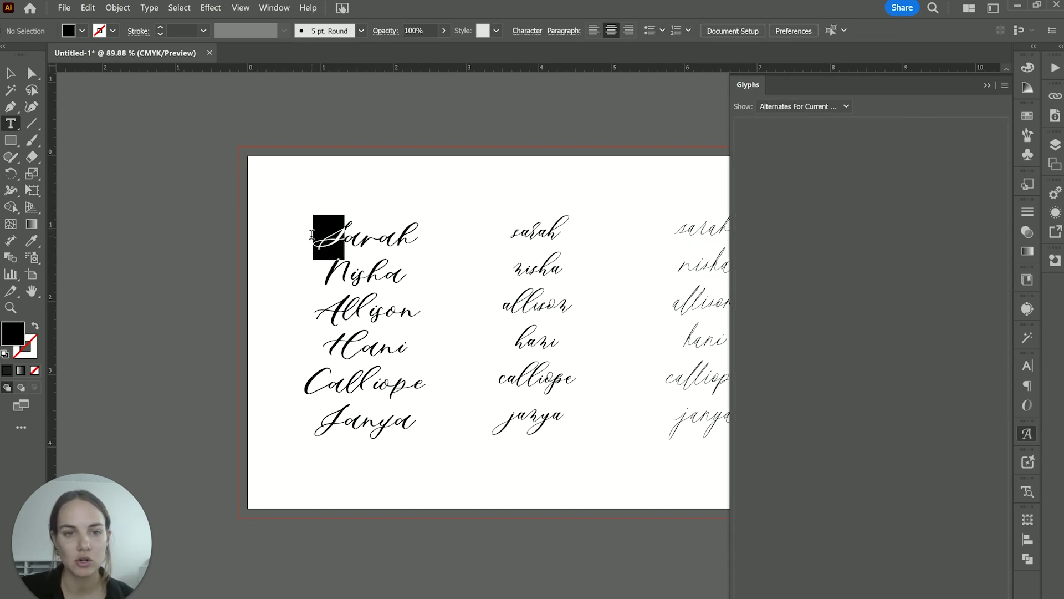
List alternates for the selection and try the ss04, sixth, seventh and second alternate S glyphs
left_click(846, 107)
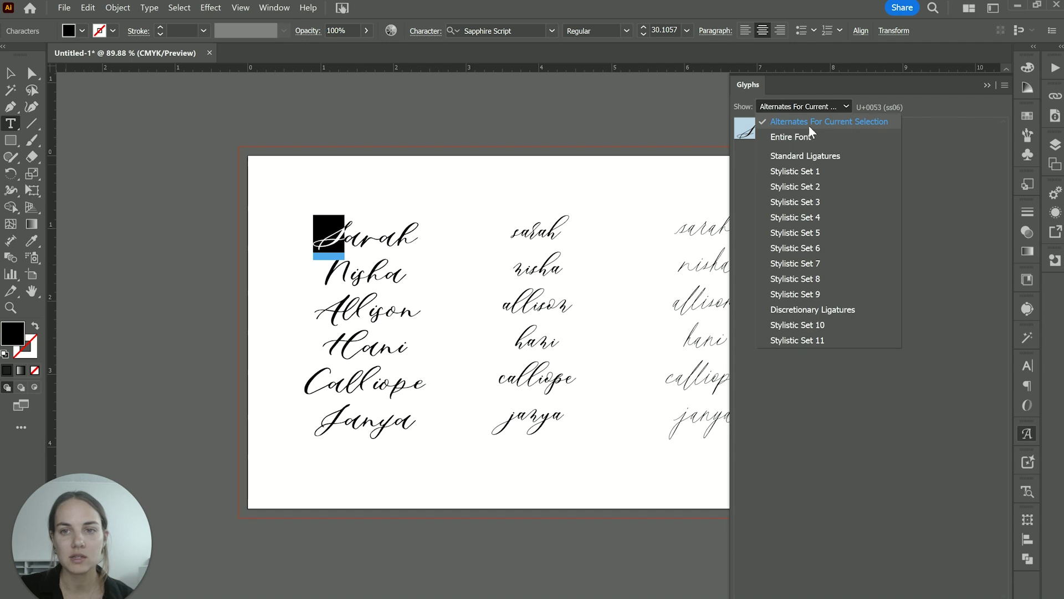
left_click(853, 120)
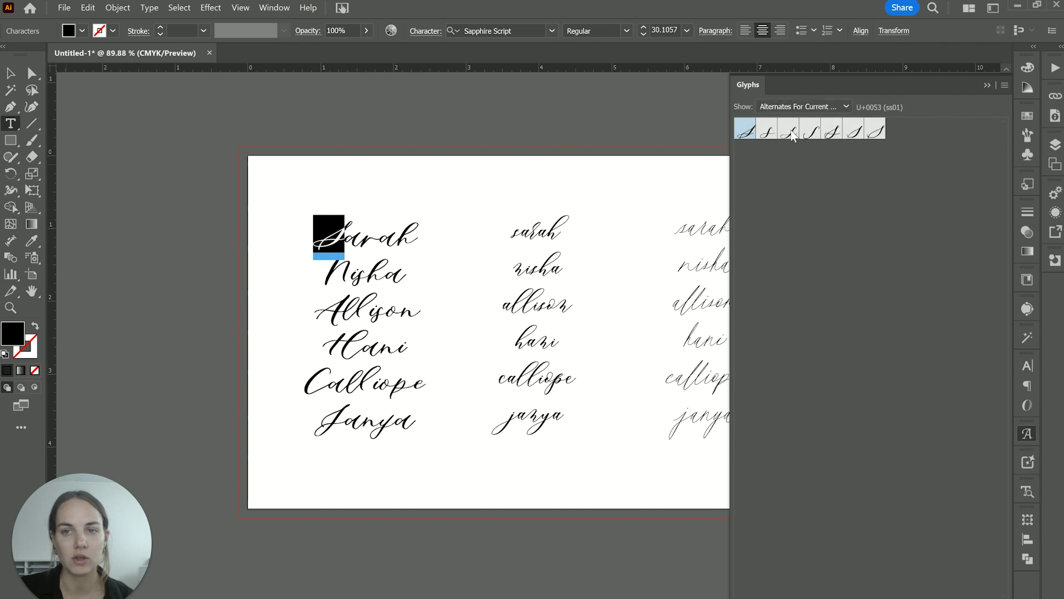
mouse_move(327, 230)
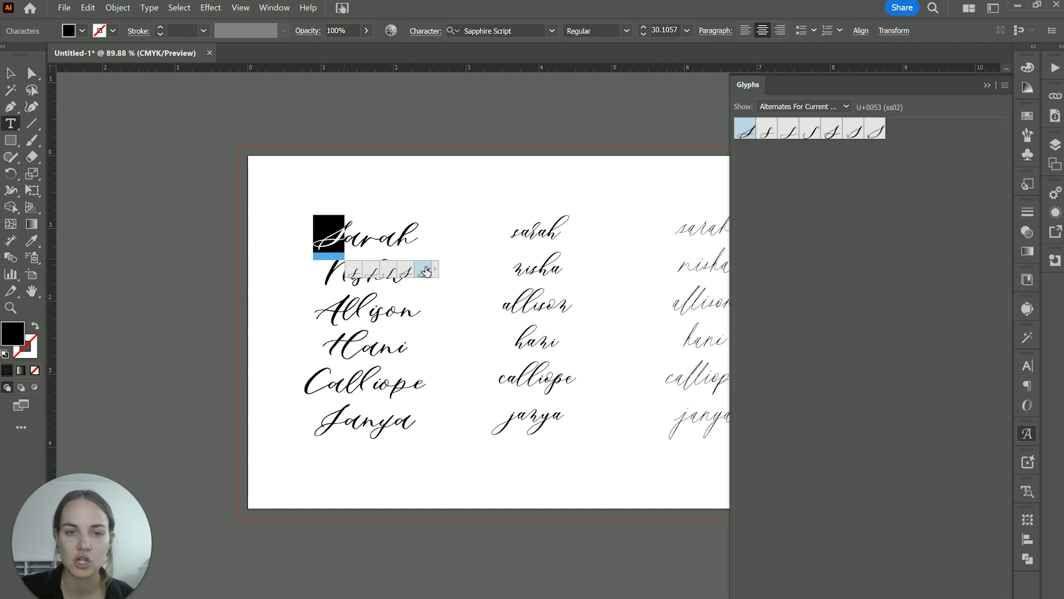
left_click(423, 271)
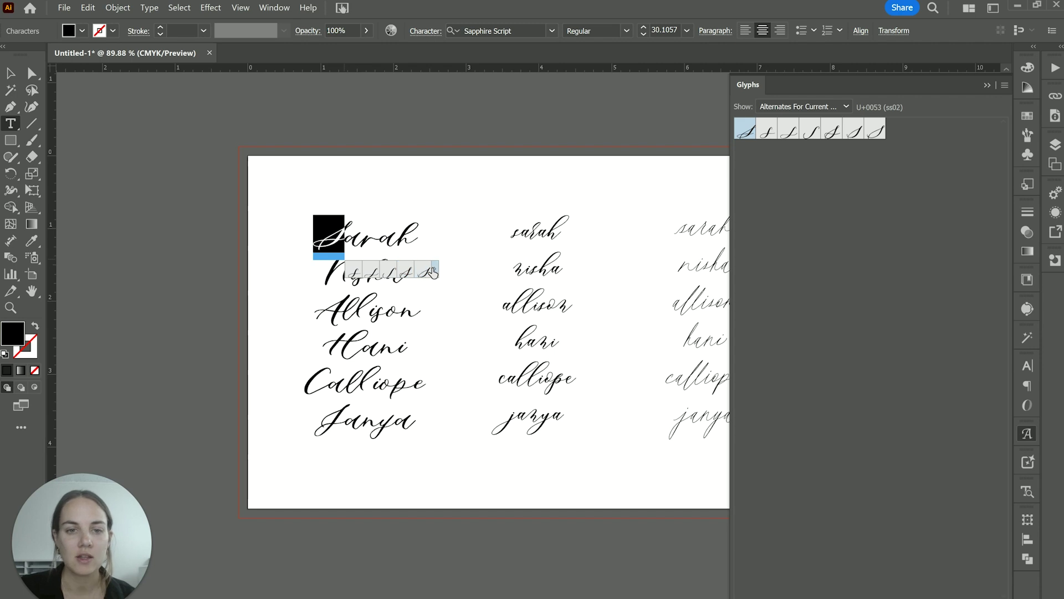
double_click(835, 136)
double_click(855, 130)
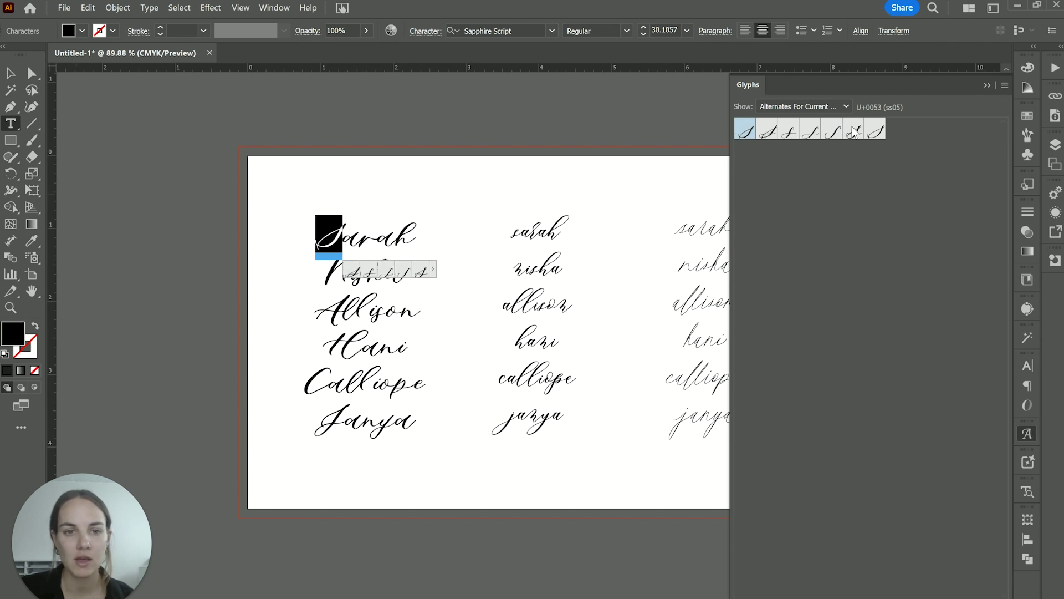
double_click(876, 131)
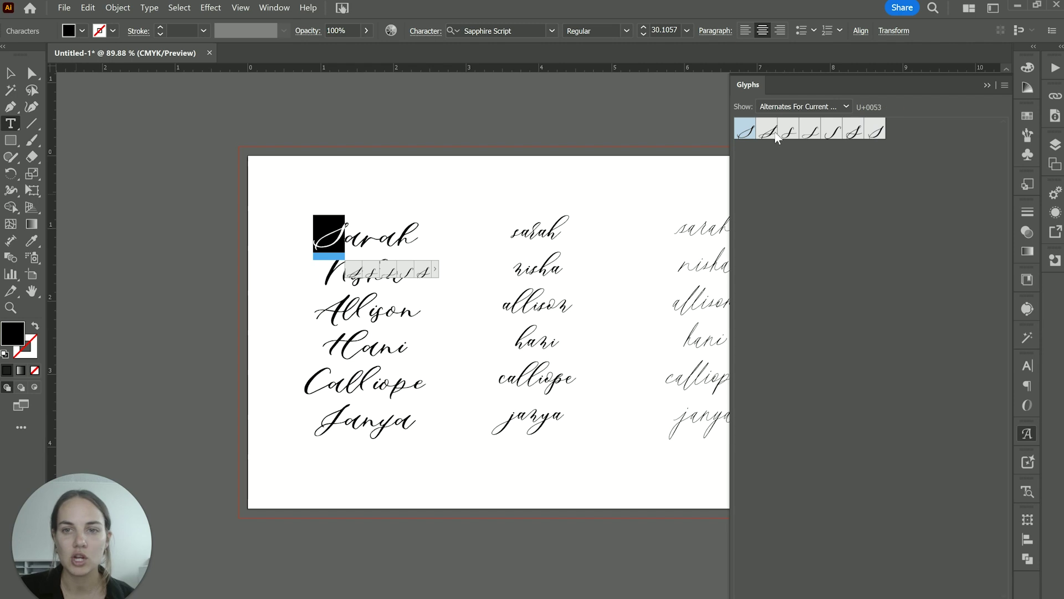
double_click(773, 136)
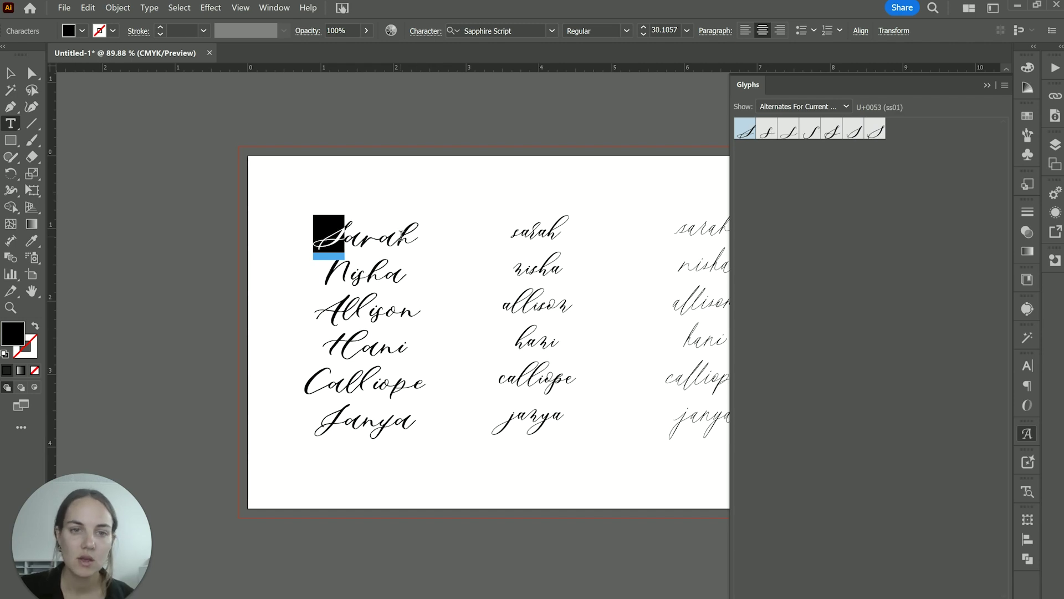
key("Escape")
Close the Glyphs panel and reopen it from Window > Type > Glyphs
left_click(987, 85)
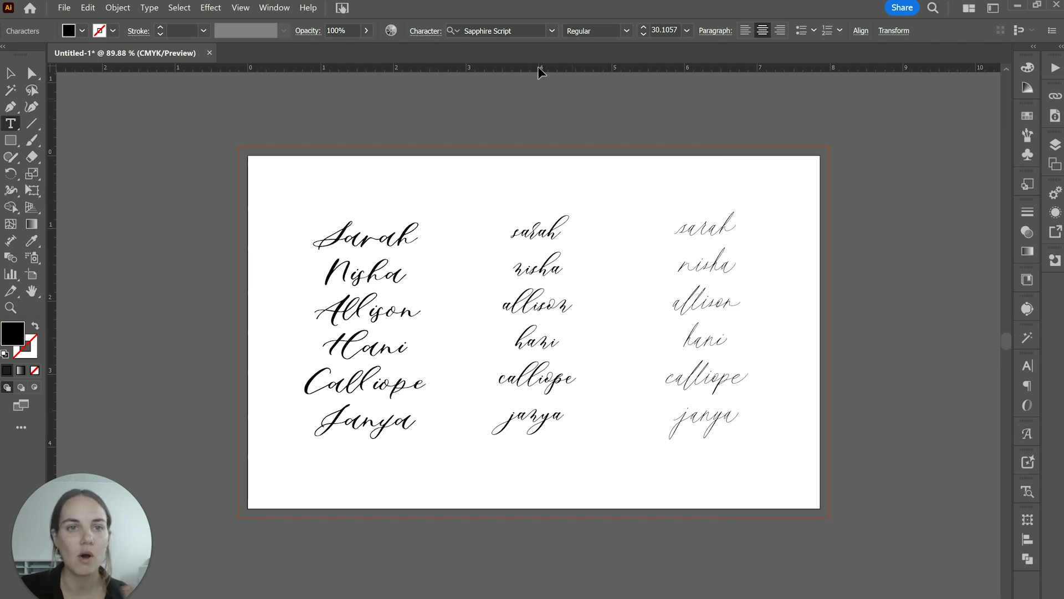
left_click(276, 8)
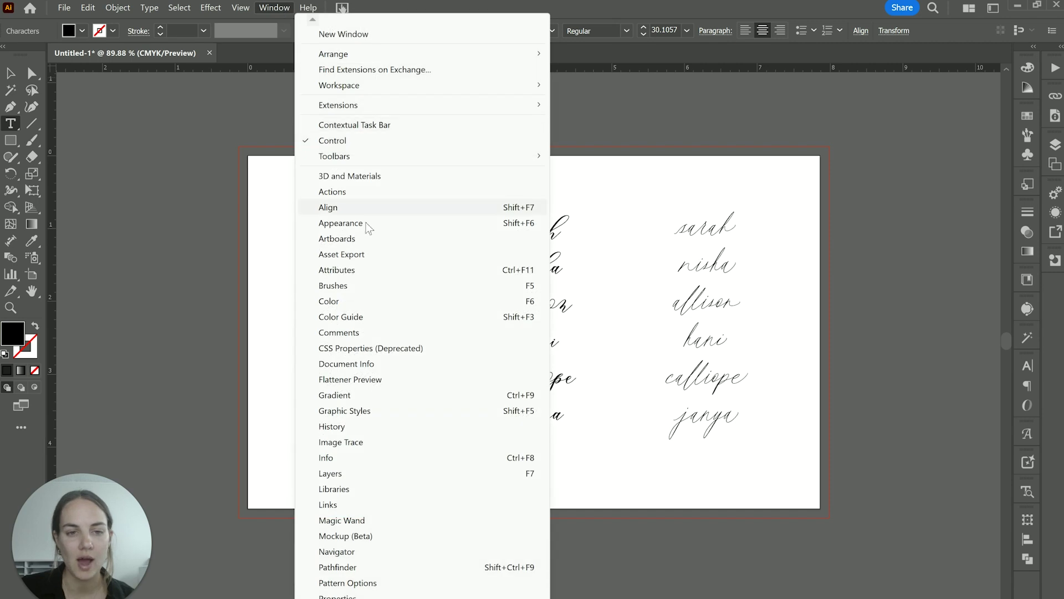
scroll(388, 433, "down", 5)
mouse_move(422, 503)
left_click(620, 534)
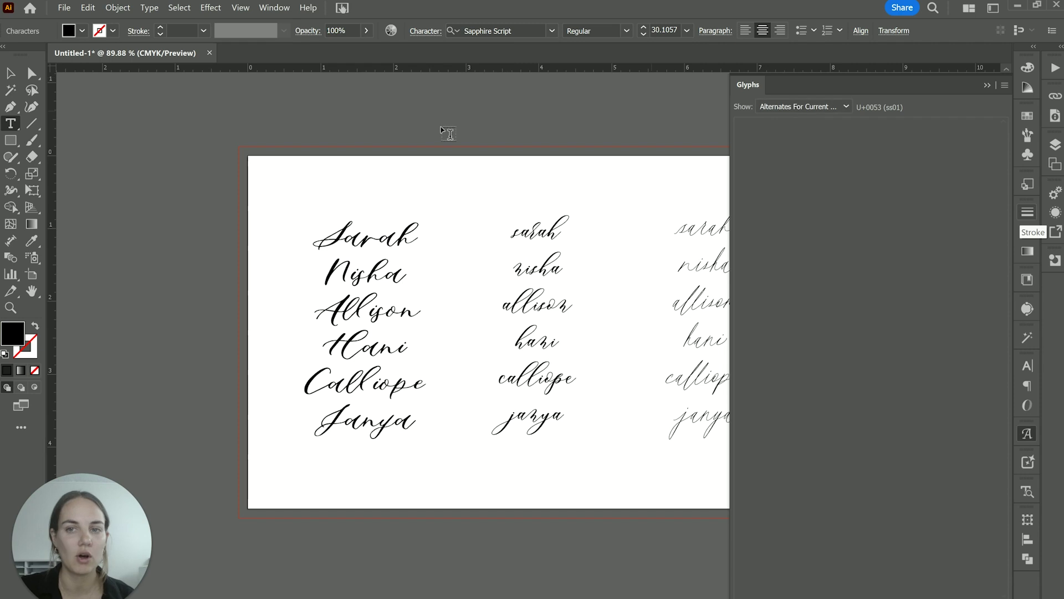
Try two alternate glyphs for the final h of Sarah, then show the Entire Font
left_click_drag(399, 232, 417, 233)
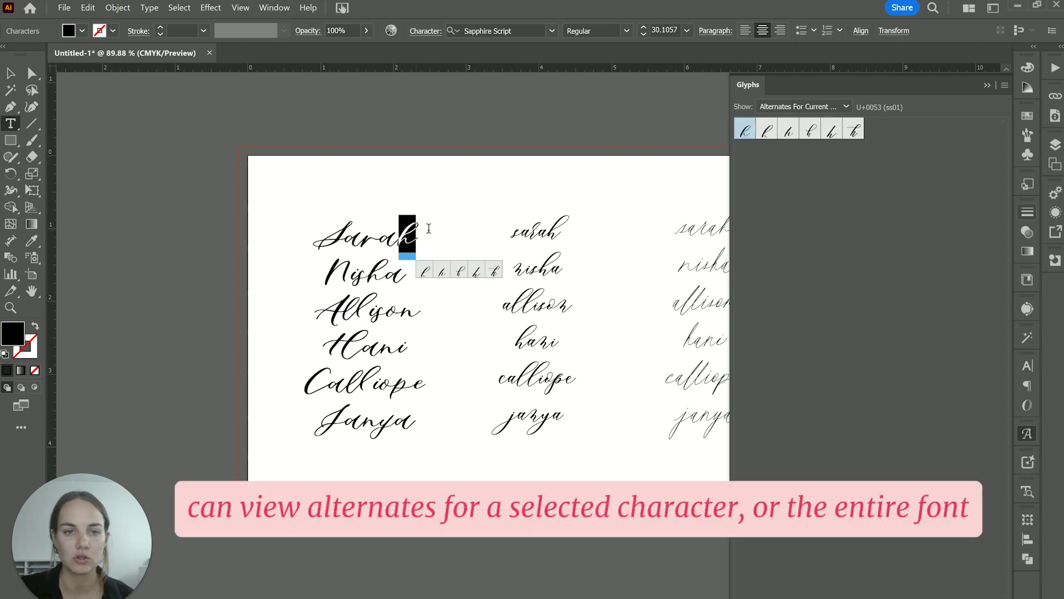
double_click(854, 131)
double_click(768, 133)
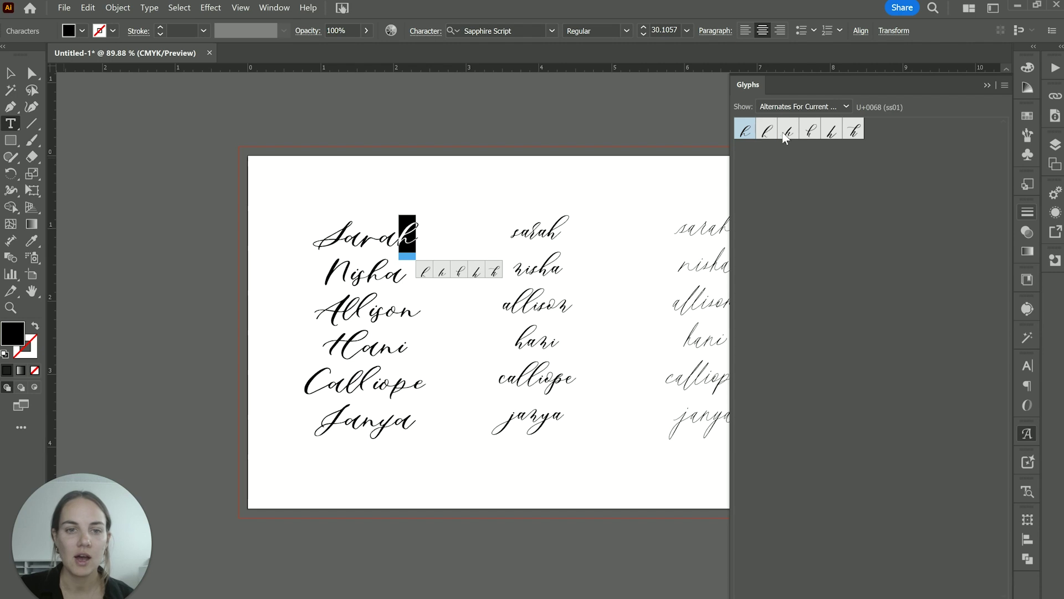
left_click(846, 107)
left_click(815, 139)
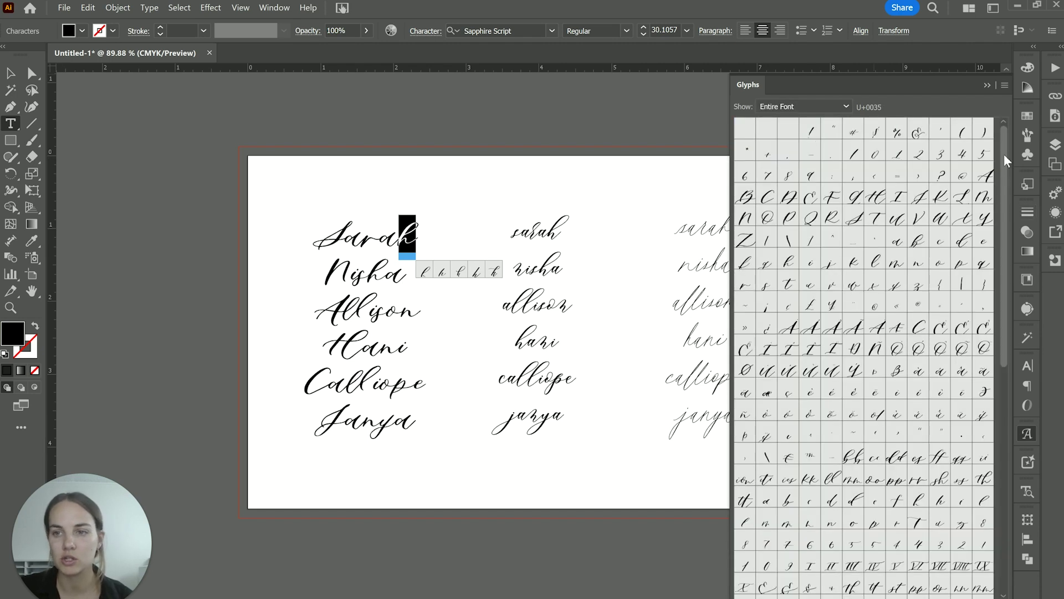
Insert the 'to', 'from' and 'and' ligatures after Sarah, then undo them
left_click_drag(1004, 171, 1002, 359)
scroll(872, 316, "down", 2)
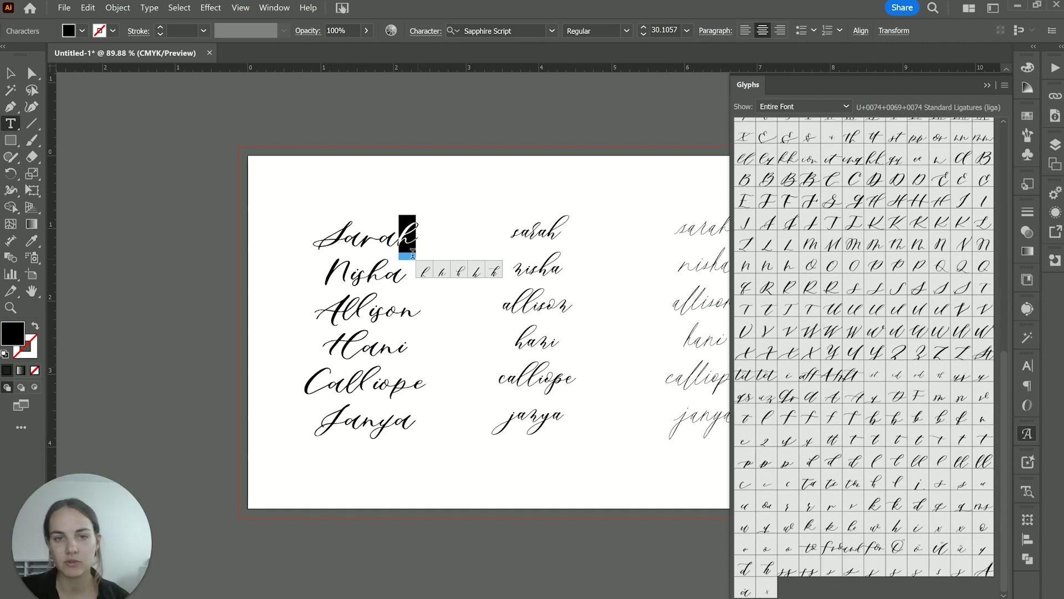
left_click(413, 237)
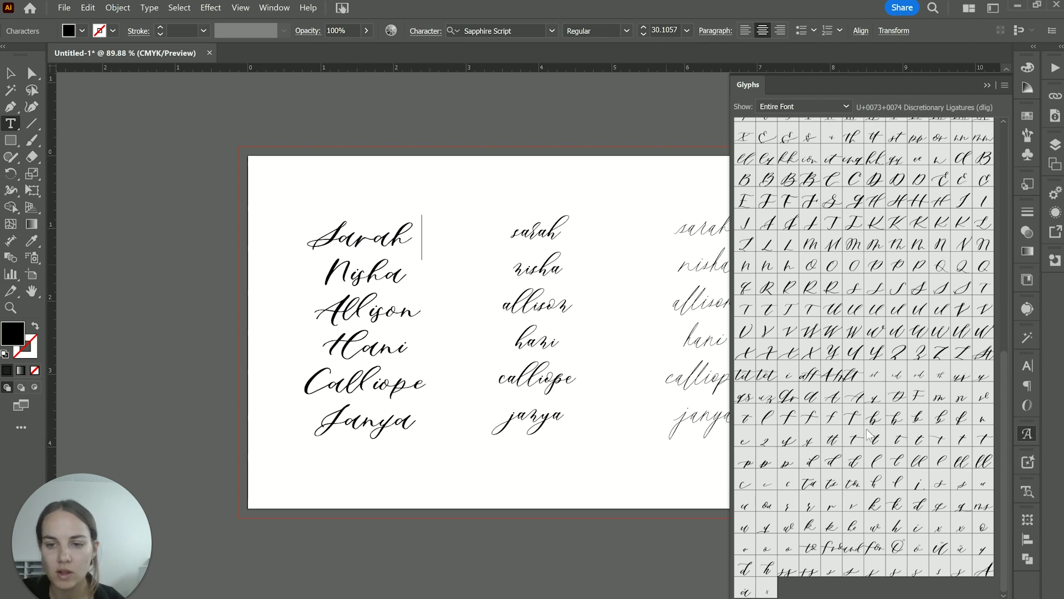
double_click(810, 548)
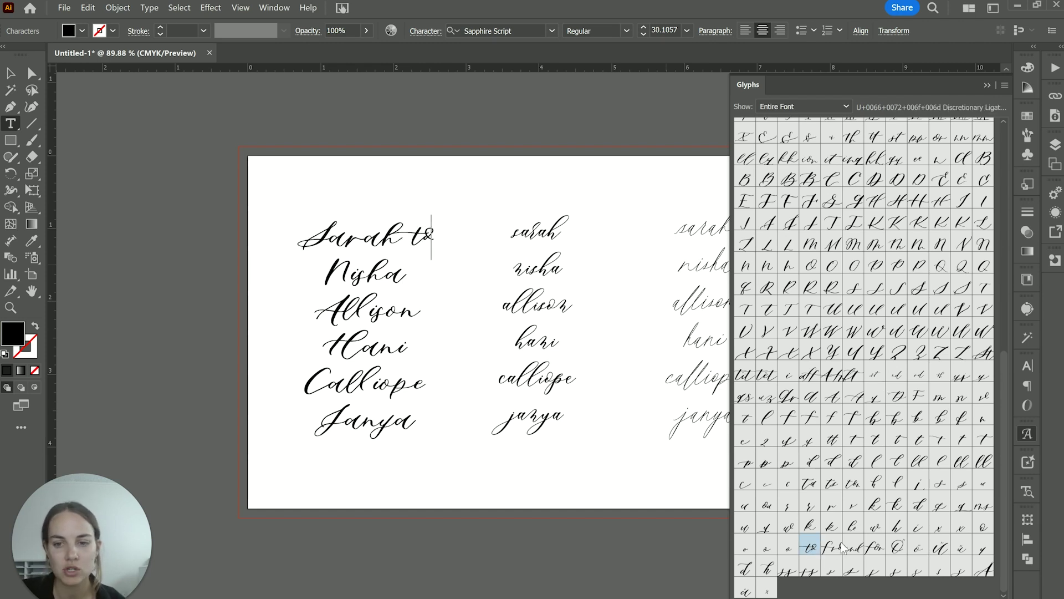
double_click(837, 549)
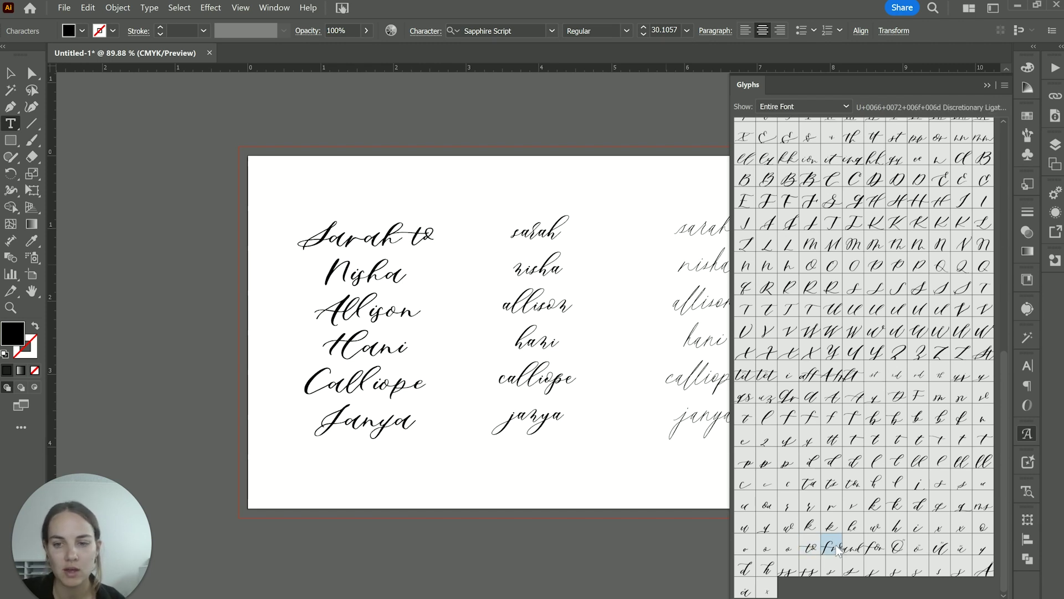
double_click(875, 547)
key("ctrl+z")
key("ctrl+z")
key("ctrl+z")
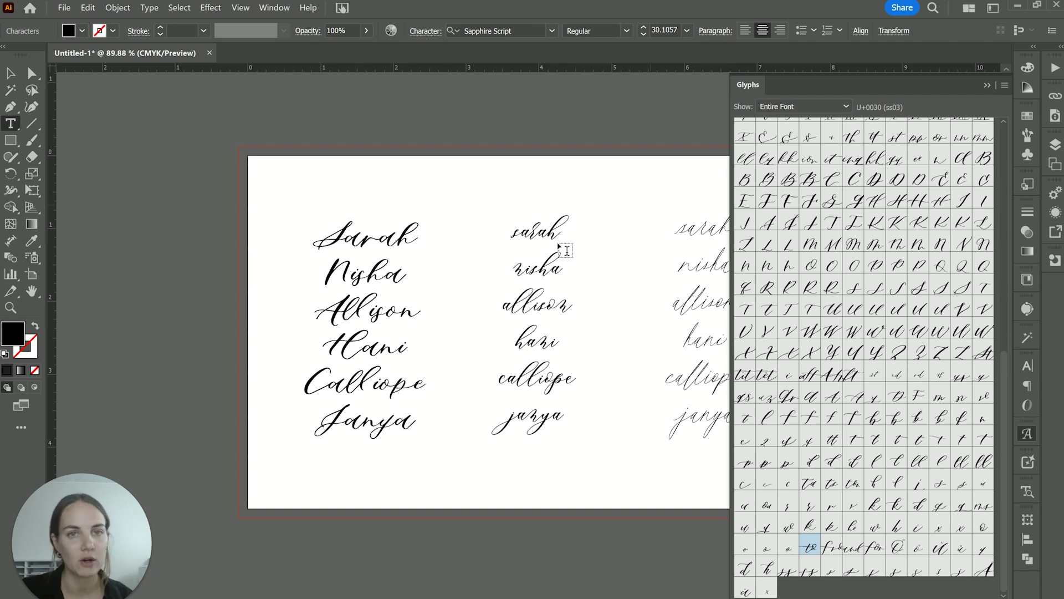
Preview alternates for the h and an added 2, then delete the 2
left_click_drag(415, 229, 399, 230)
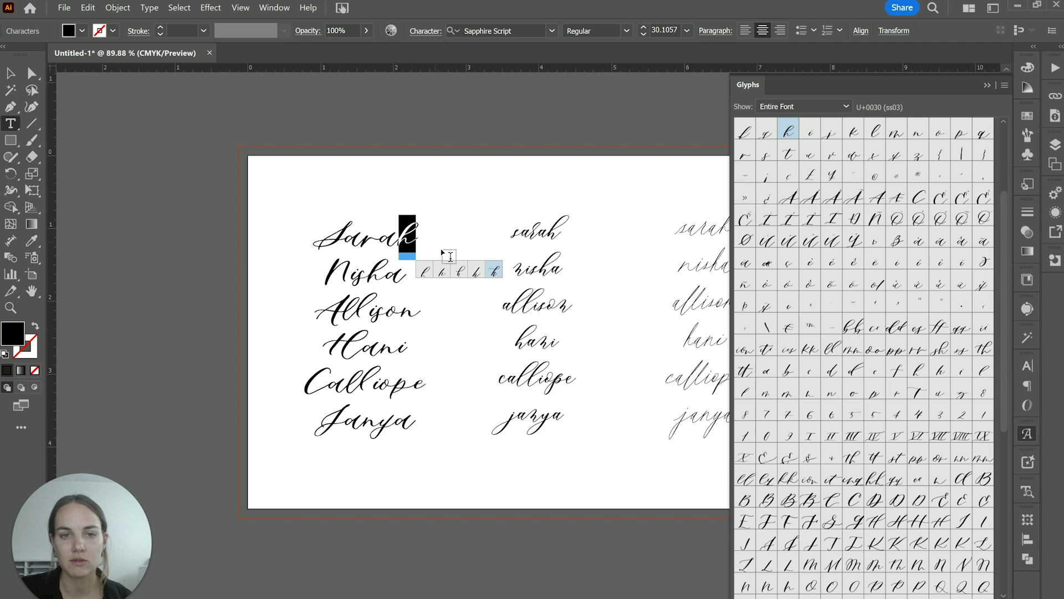
left_click(422, 256)
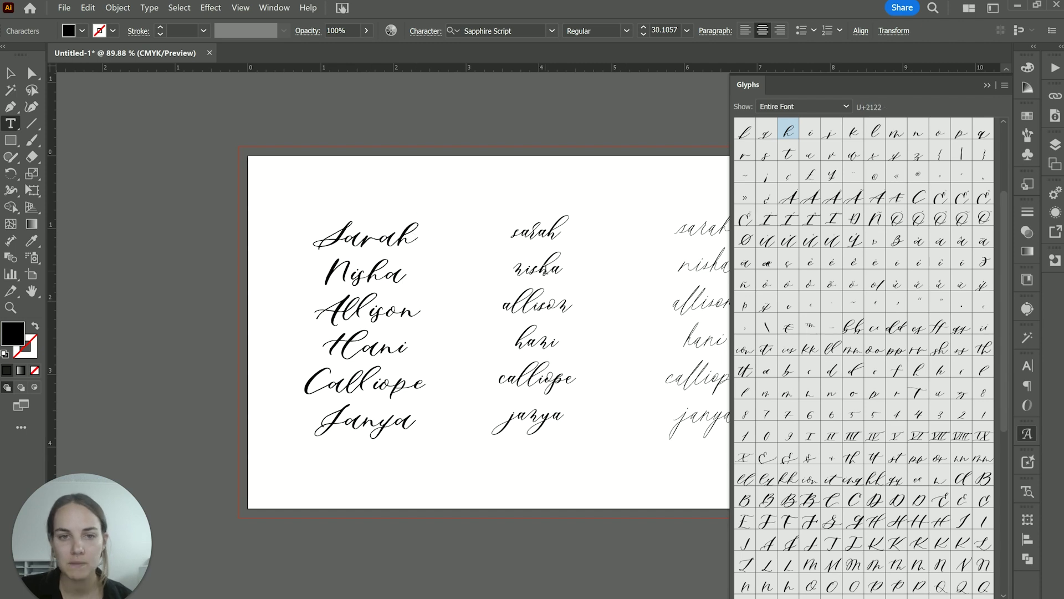
type("2")
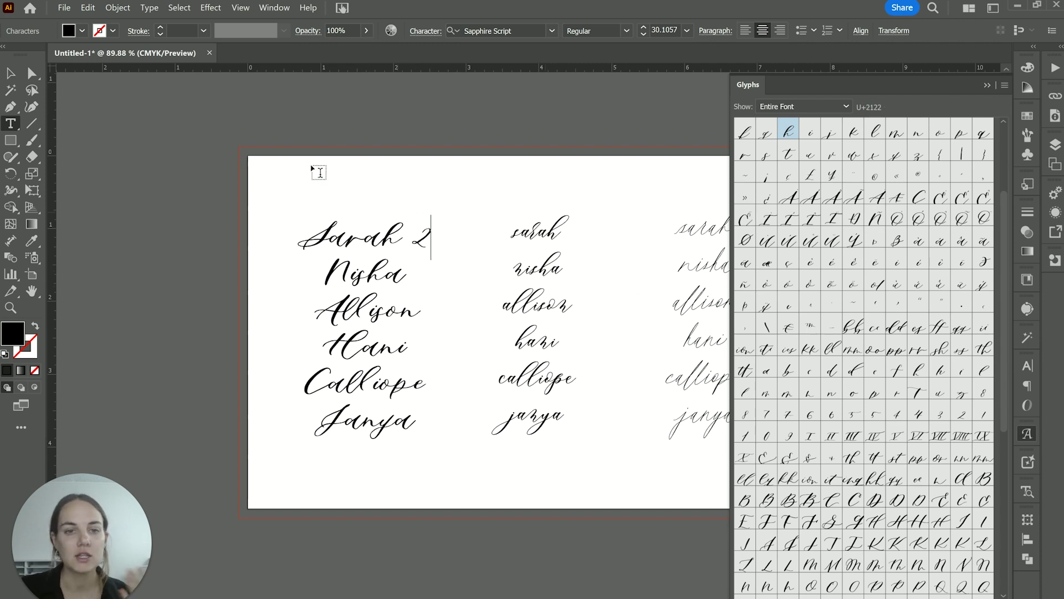
left_click_drag(430, 233, 412, 232)
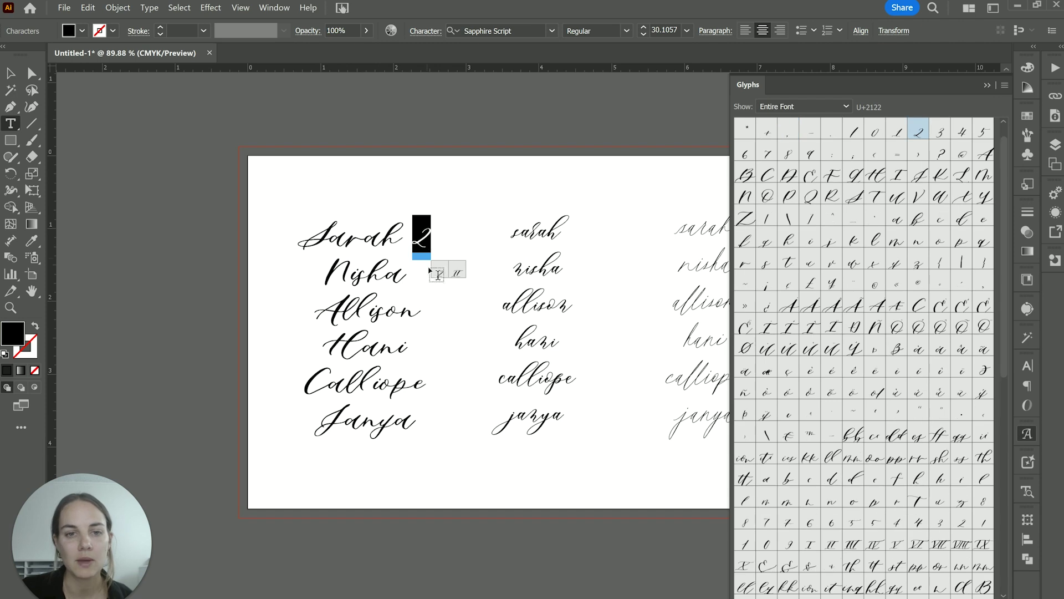
left_click(458, 275)
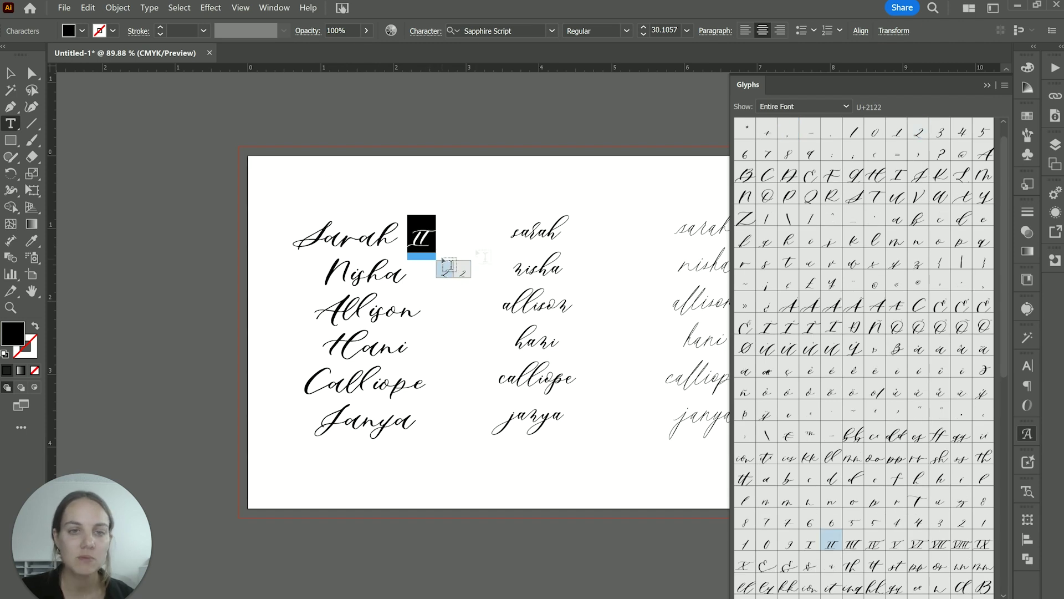
left_click(441, 273)
left_click(419, 232)
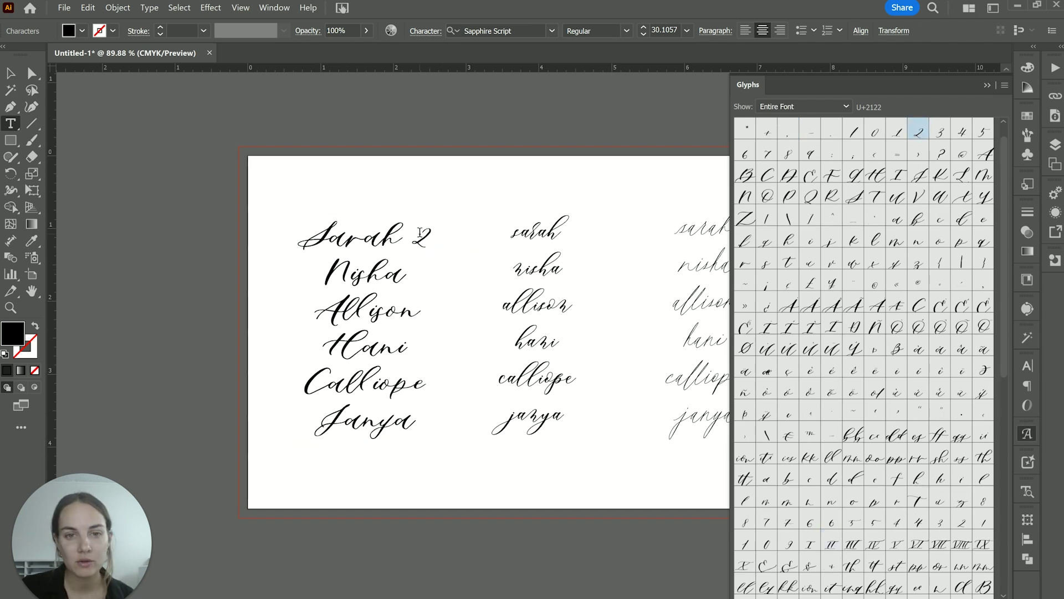
key("Delete")
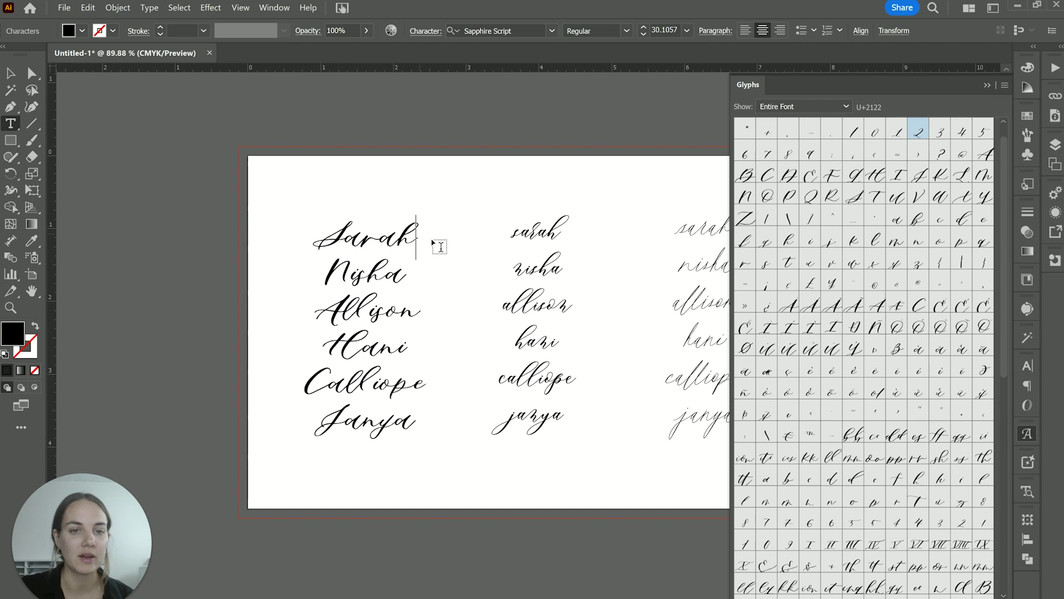
Keep the Glyphs panel on Entire Font and close it
scroll(924, 307, "up", 1)
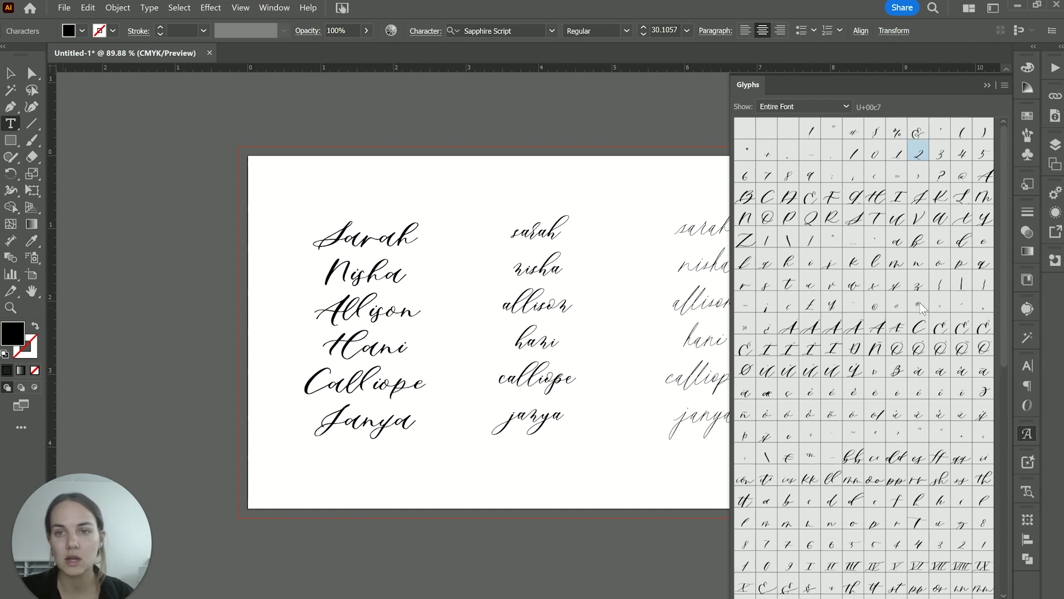
left_click(846, 107)
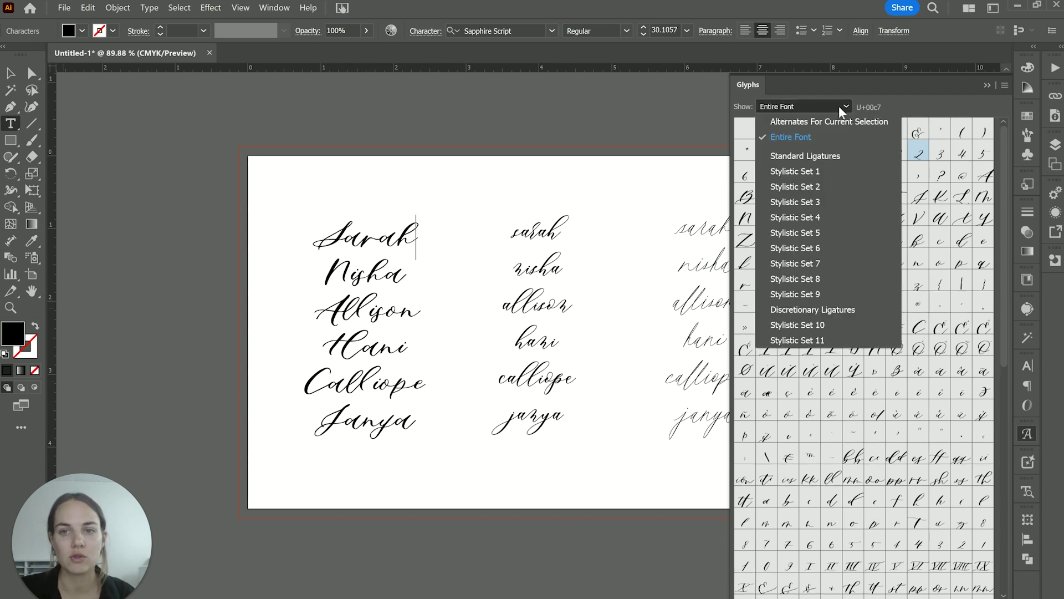
left_click(814, 145)
scroll(968, 398, "down", 2)
scroll(967, 398, "down", 3)
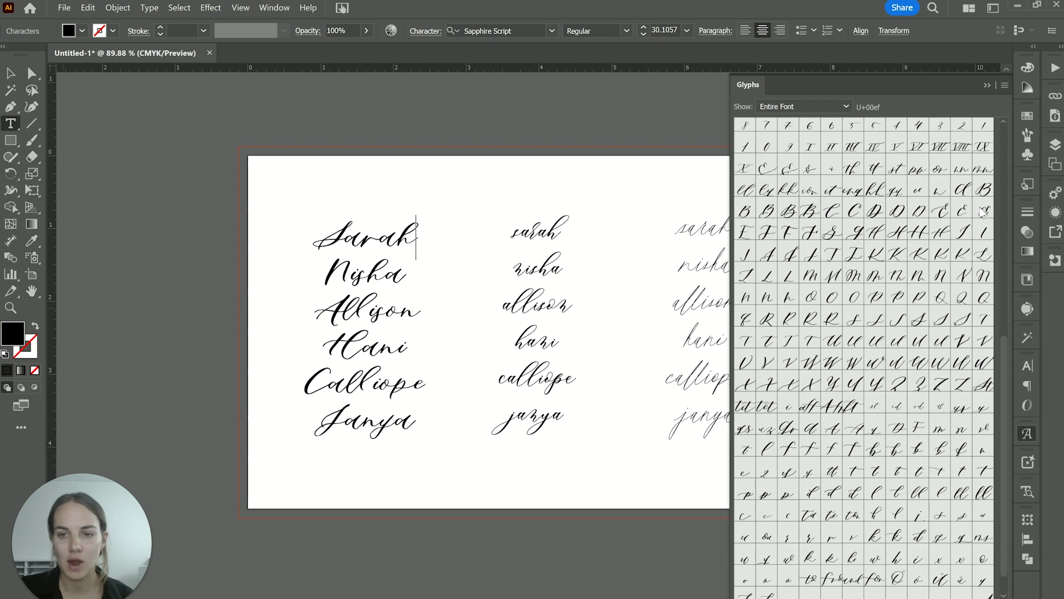
left_click(990, 86)
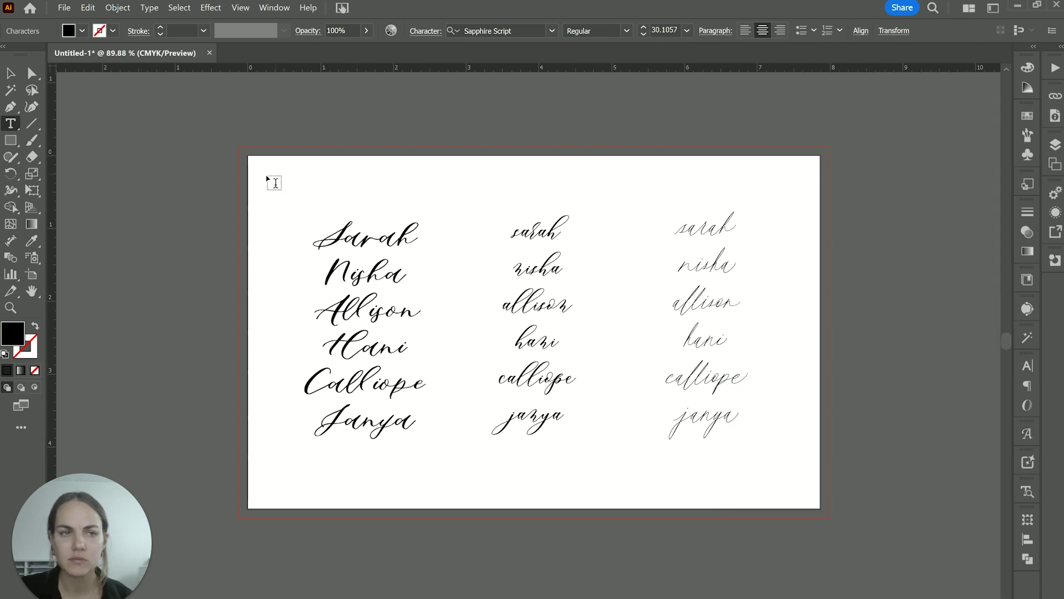
Give the final h of the middle sarah a long-tailed swash alternate
key("Escape")
left_click(553, 235)
double_click(553, 235)
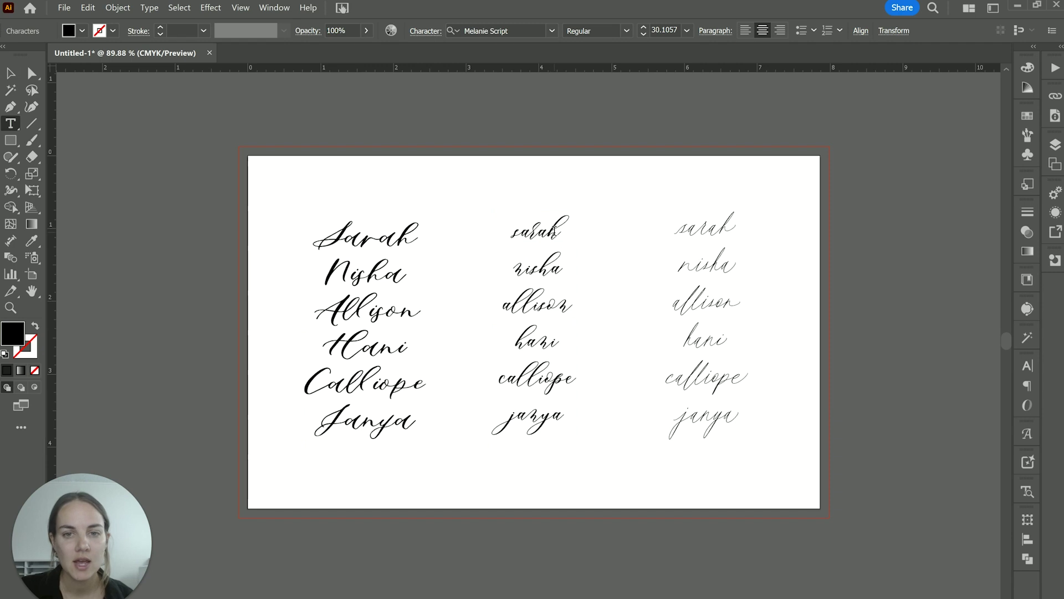
left_click_drag(550, 230, 562, 230)
left_click(589, 272)
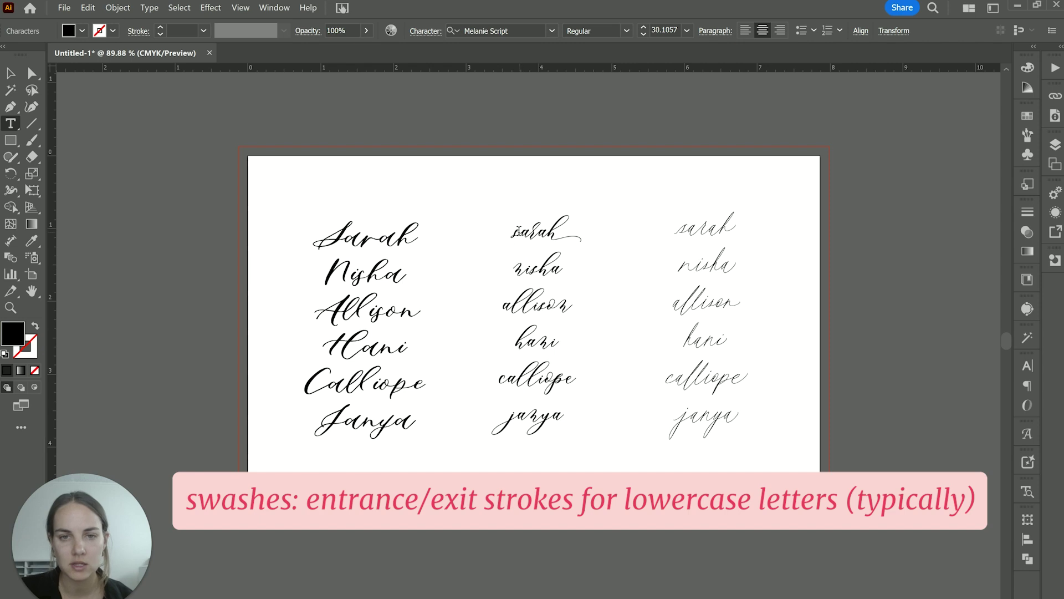
left_click_drag(514, 230, 522, 230)
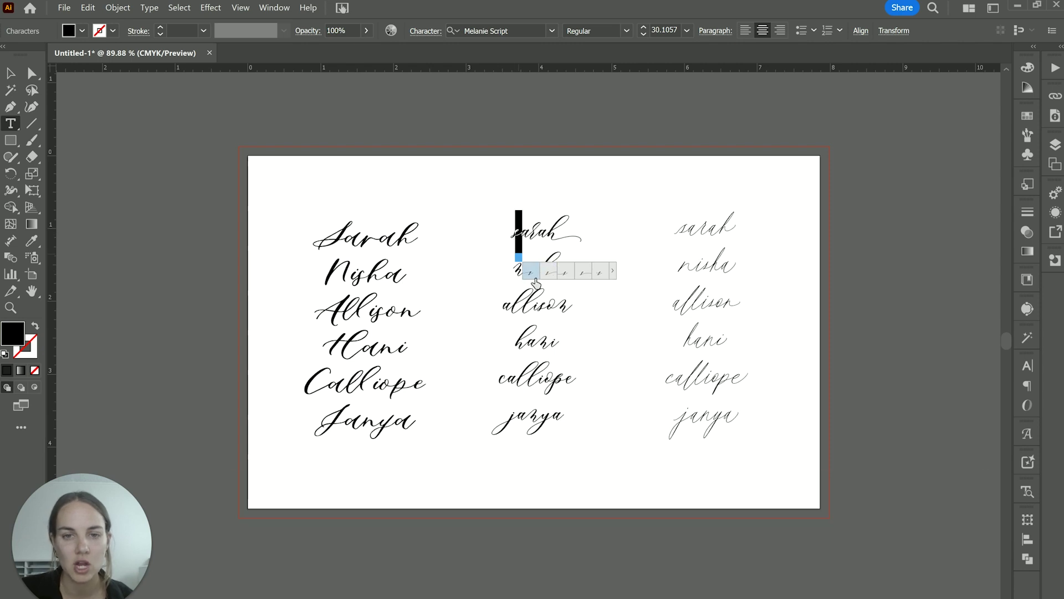
key("Escape")
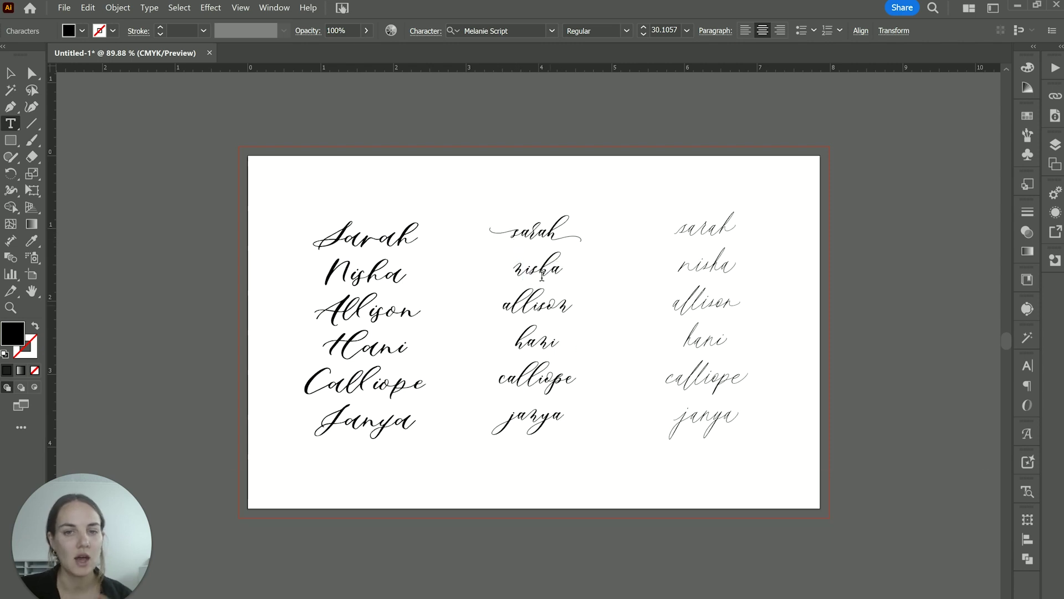
Swap nisha's final a and first n for swash alternates
left_click_drag(553, 269, 559, 270)
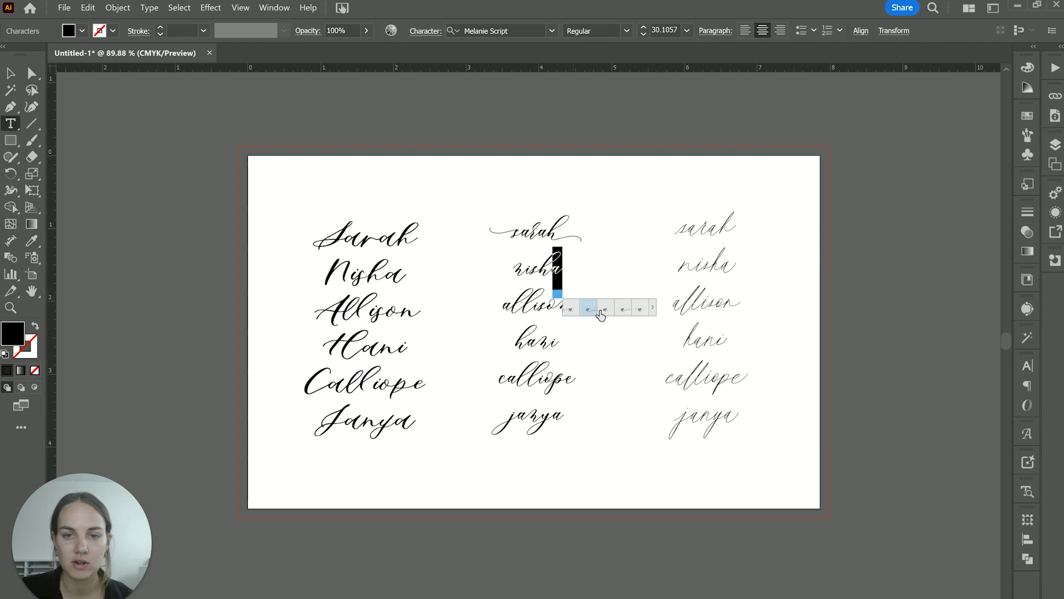
left_click(592, 314)
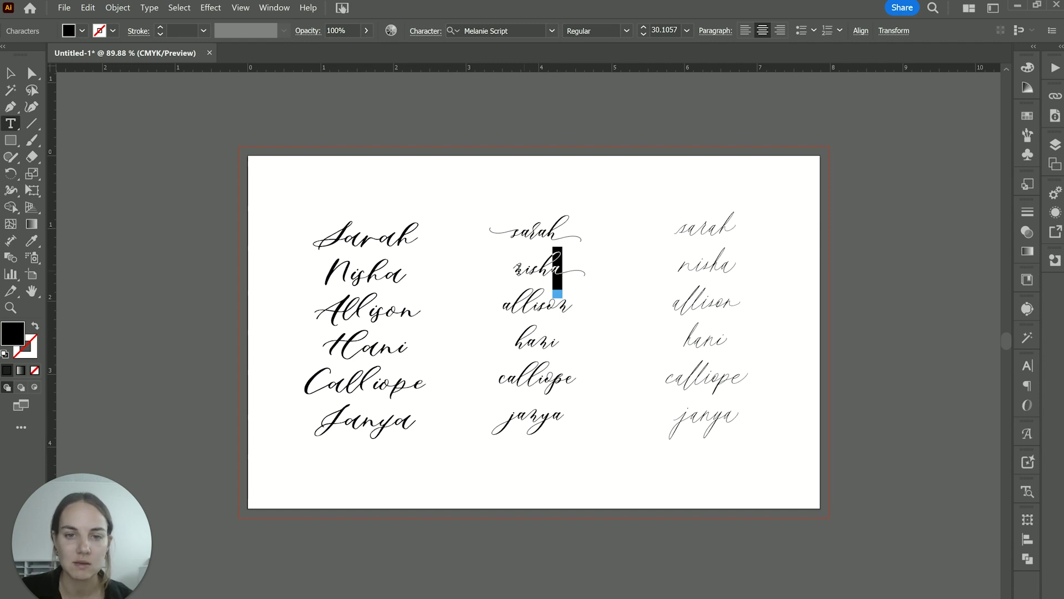
left_click_drag(513, 270, 528, 270)
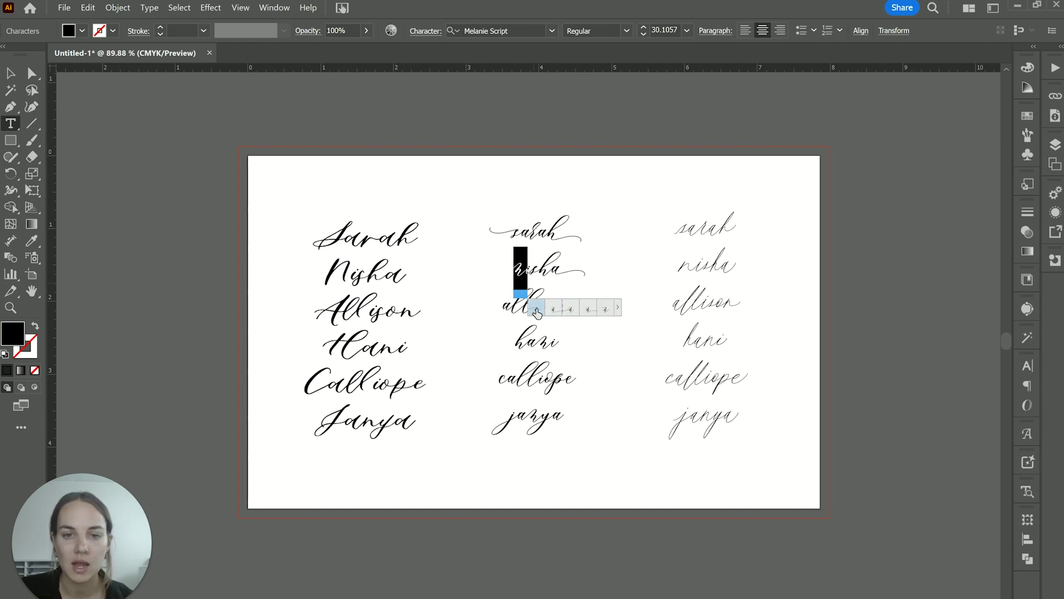
left_click(557, 315)
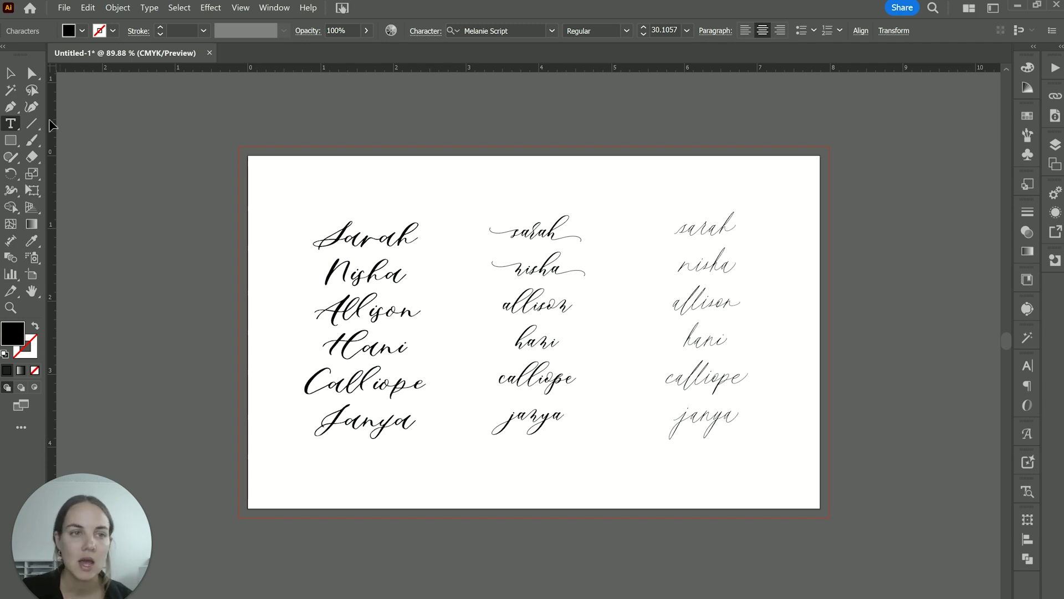
left_click(12, 77)
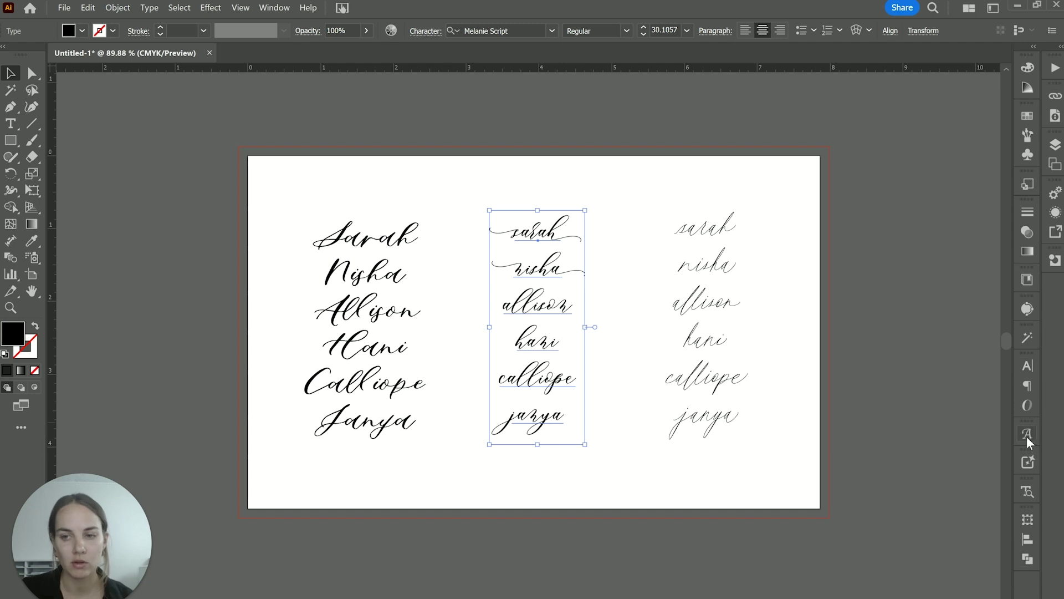
Open the OpenType panel and keep Position at Default Position
left_click(1022, 404)
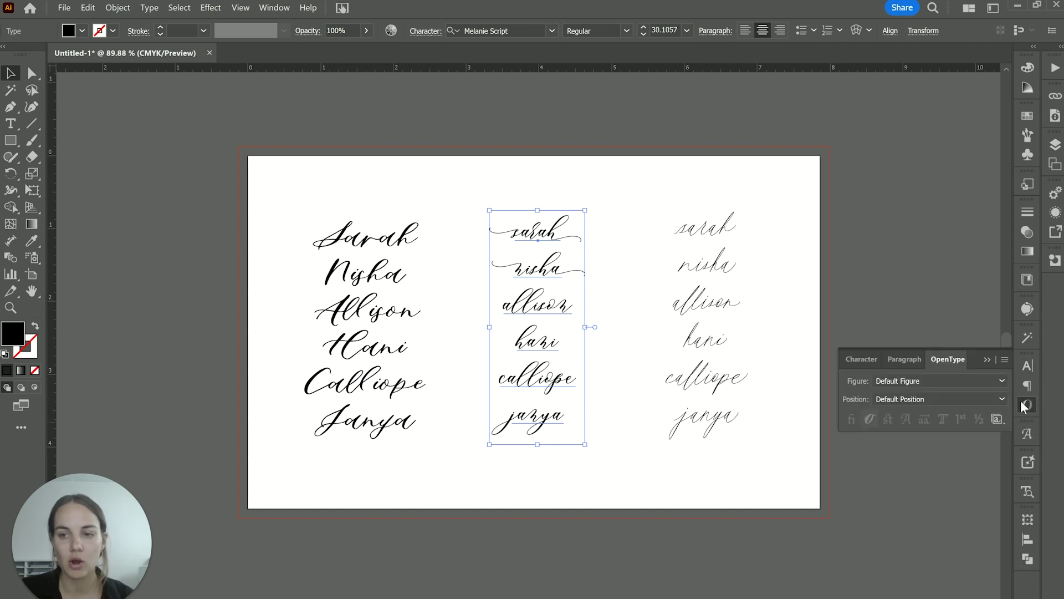
left_click(276, 6)
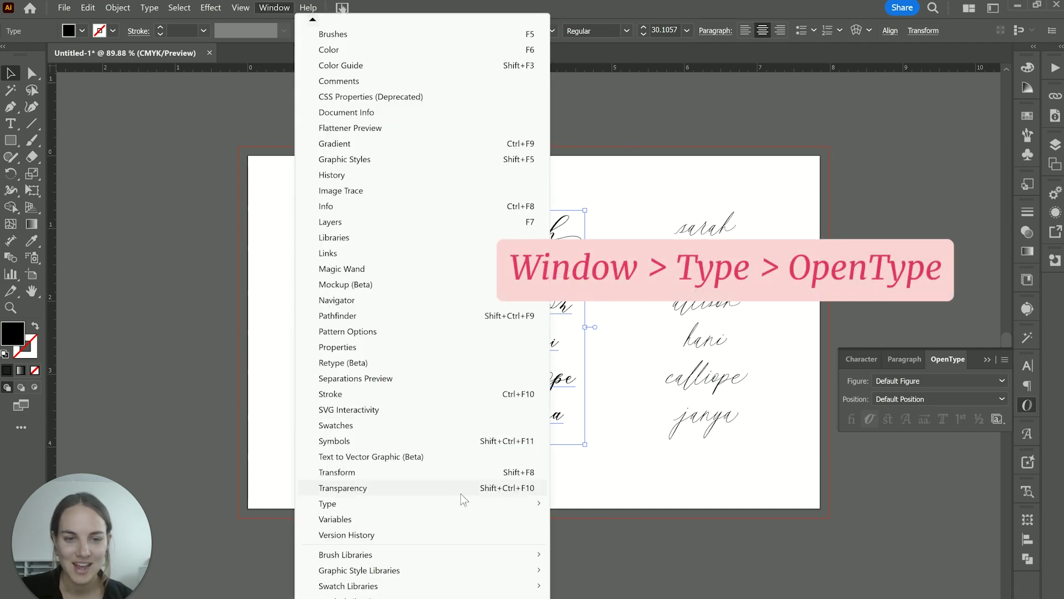
mouse_move(461, 502)
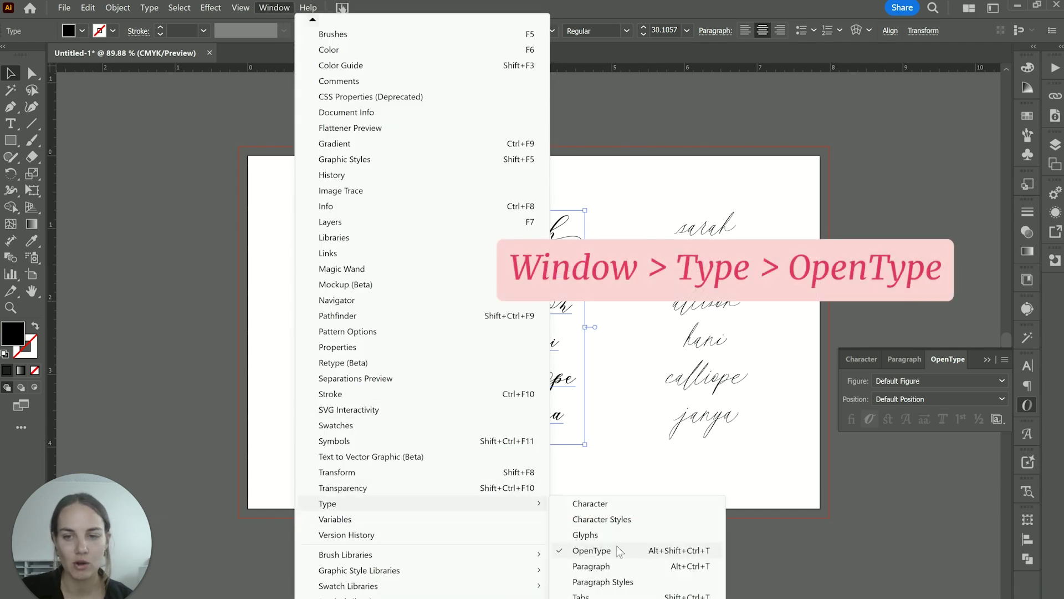
left_click(952, 400)
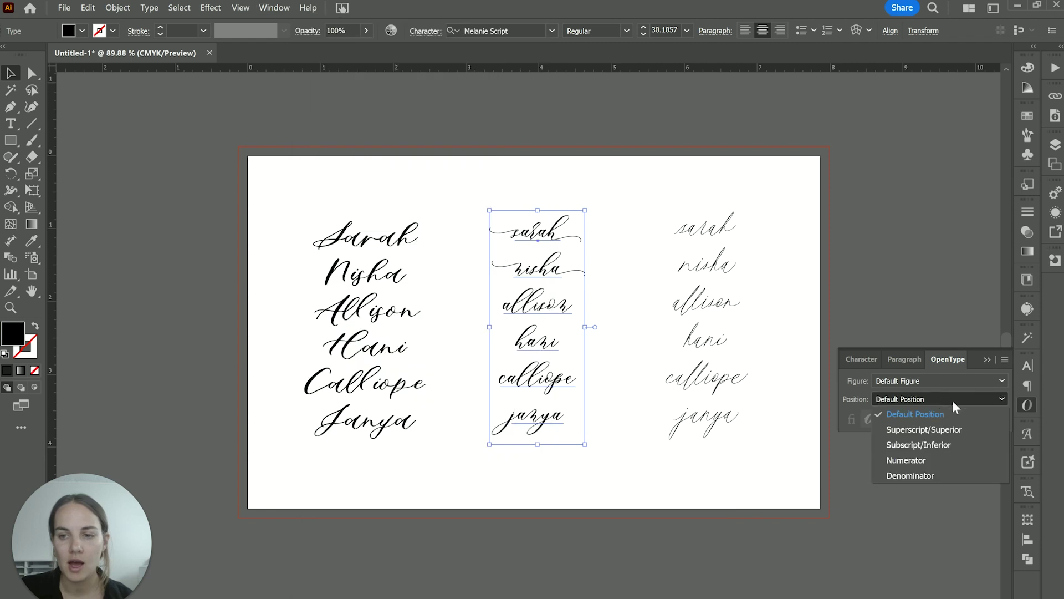
left_click(966, 388)
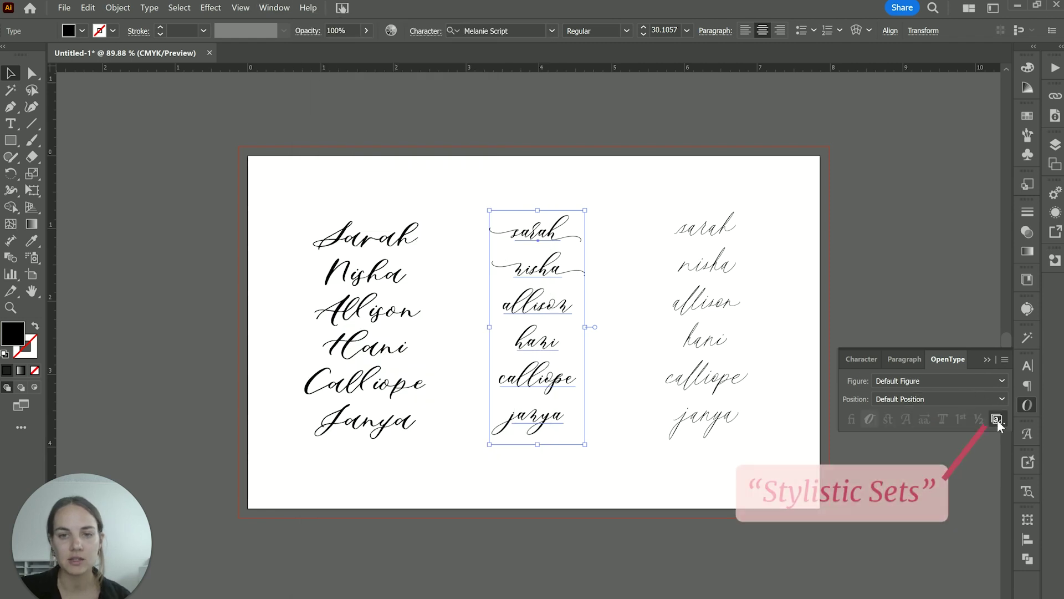
Apply Stylistic Set 1 to the middle column names
left_click(1001, 420)
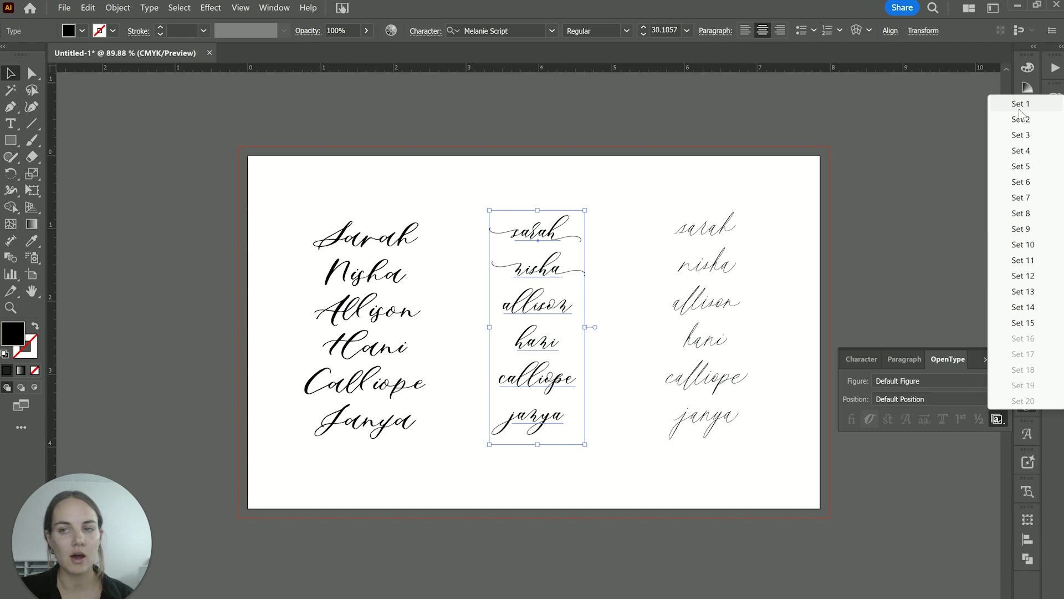
left_click(1019, 105)
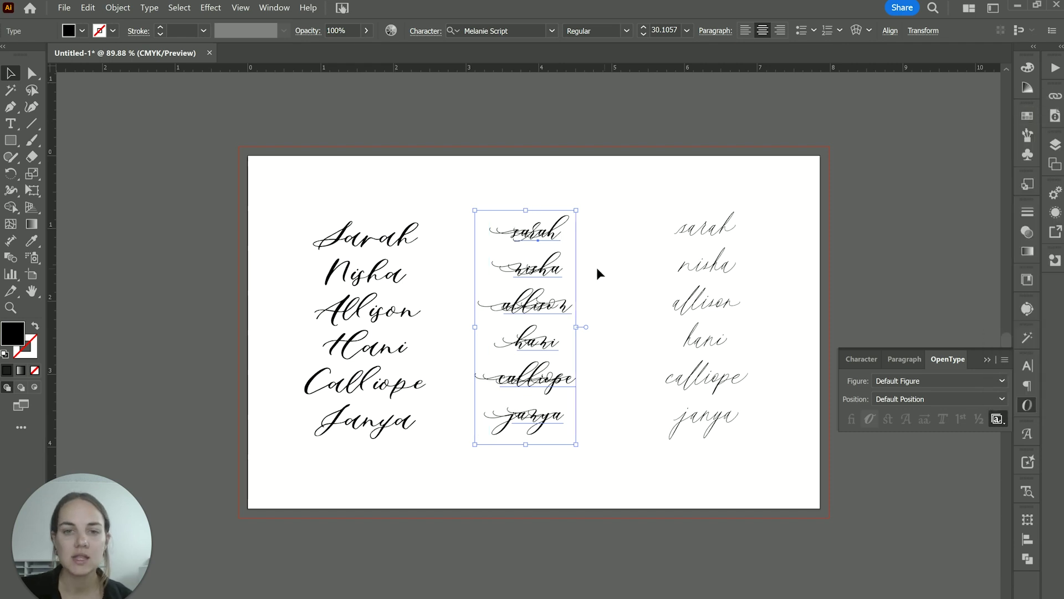
key("t")
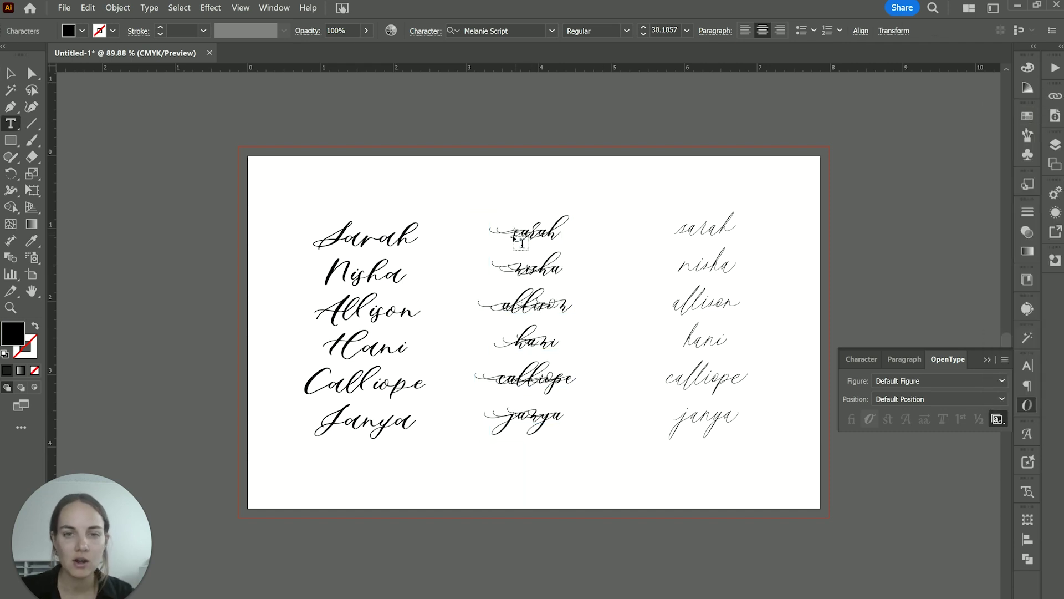
Test splitting sarah with line breaks, then undo to restore it
left_click(553, 221)
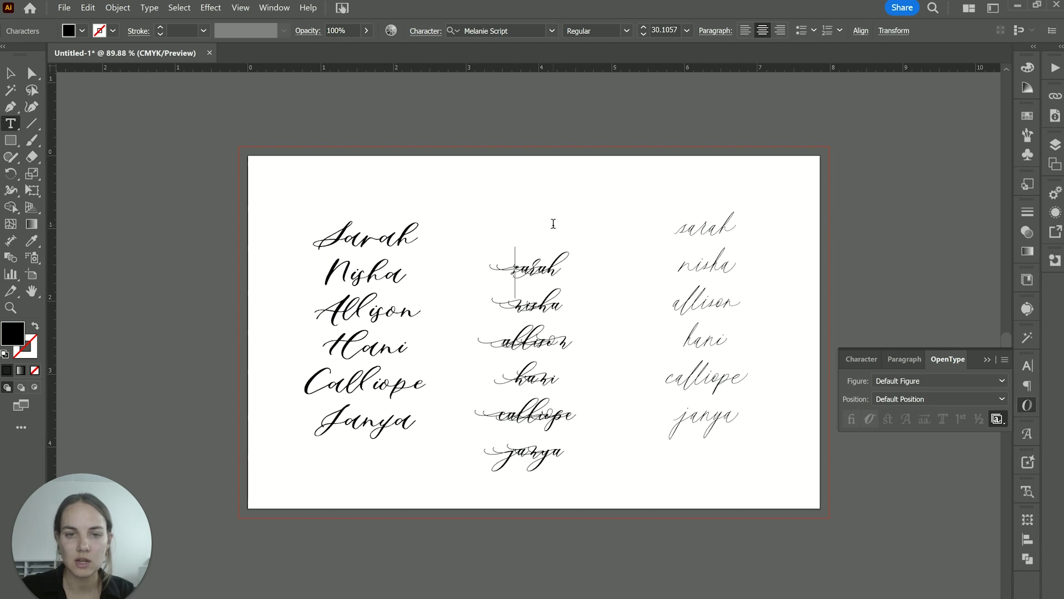
key("Return")
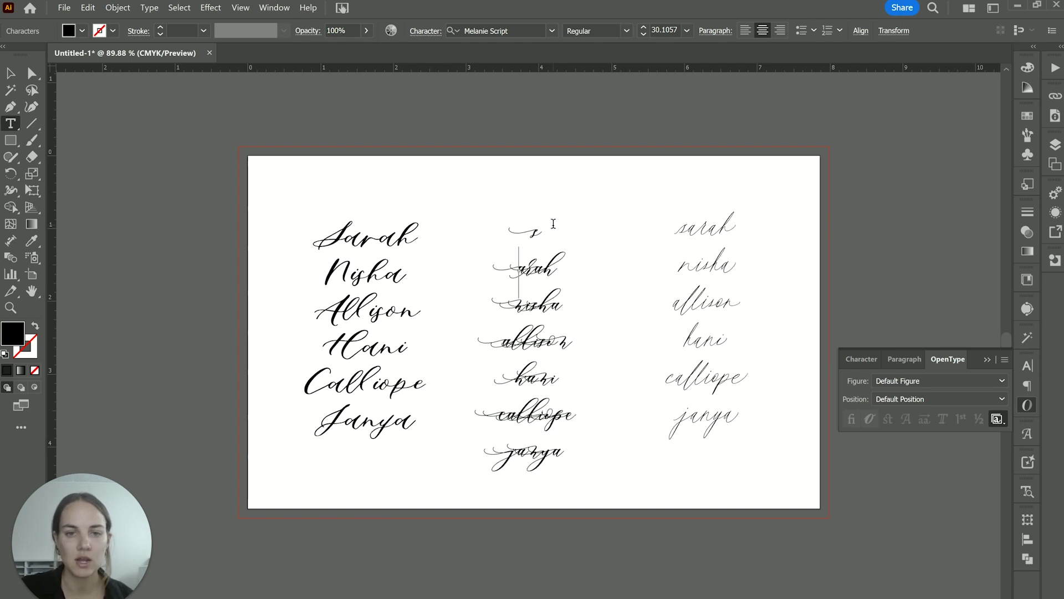
key("Right")
key("Return")
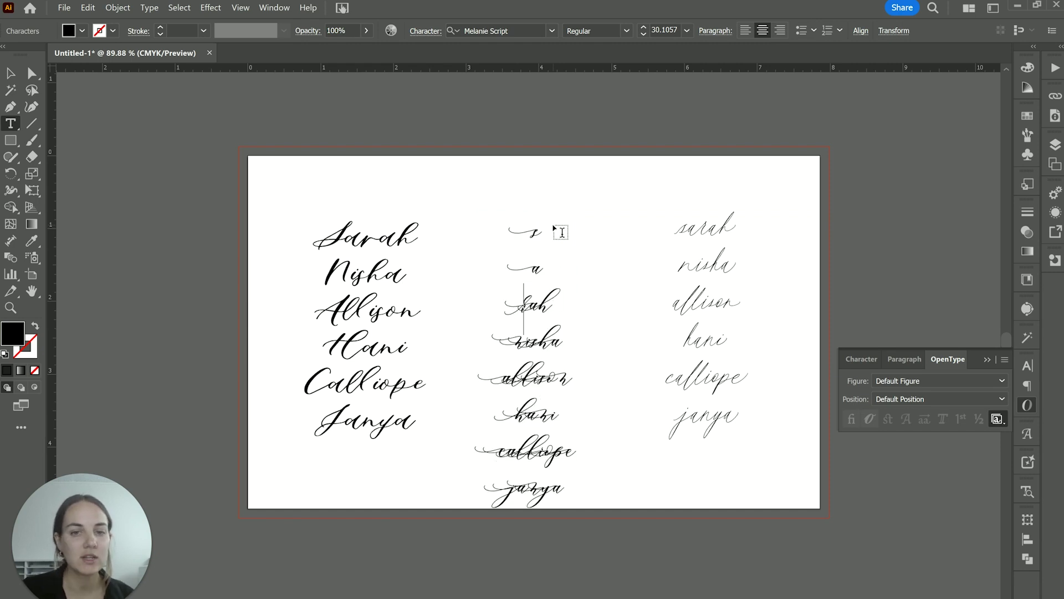
key("ctrl+z")
key("ctrl+z")
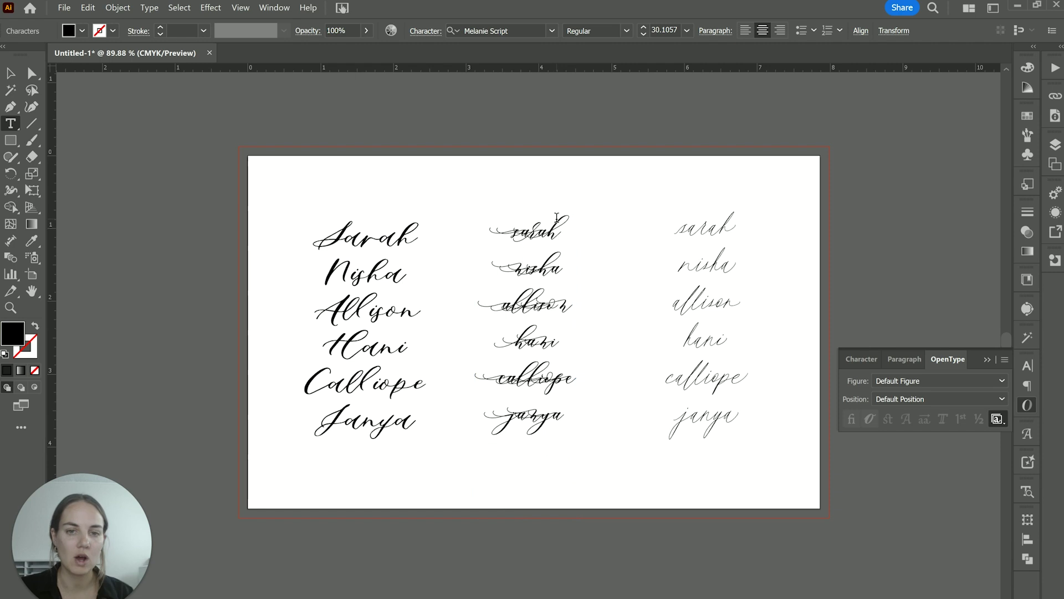
Turn off Set 1 on the middle column, try Set 2, then turn it off
left_click(10, 73)
left_click(533, 341)
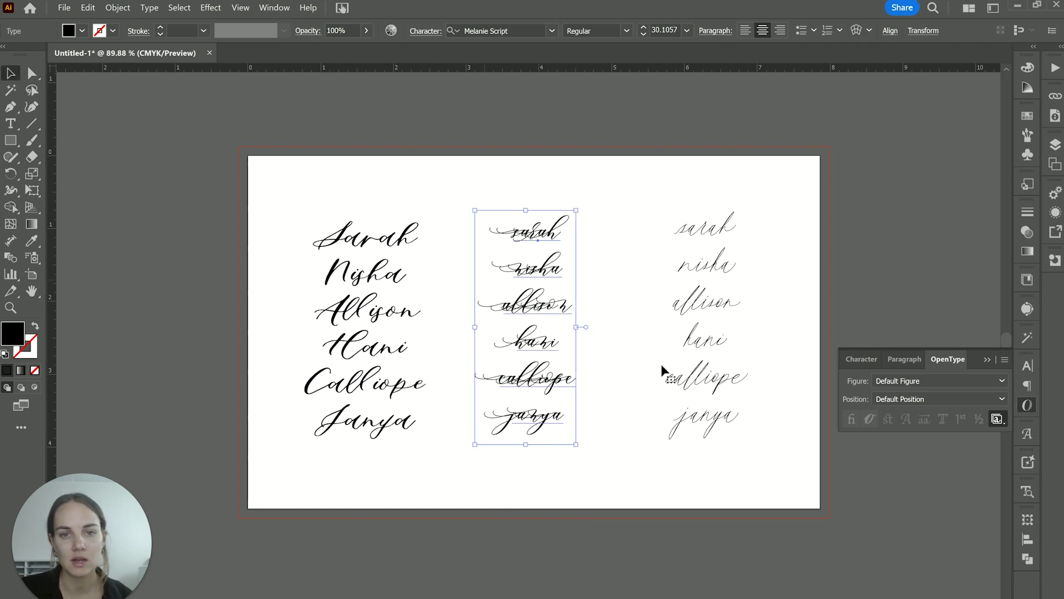
left_click(997, 419)
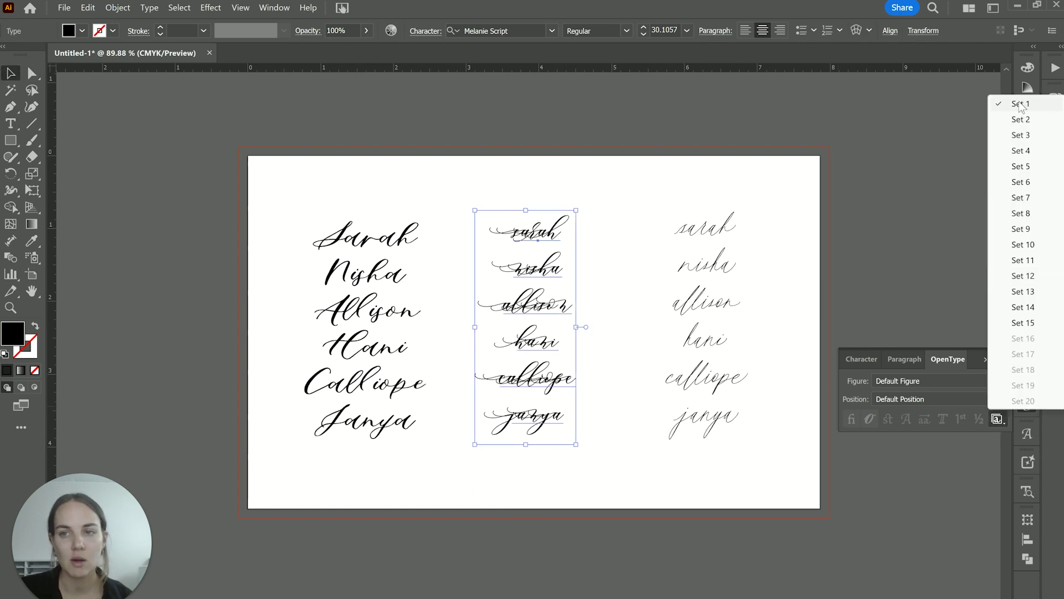
left_click(1022, 104)
left_click(997, 420)
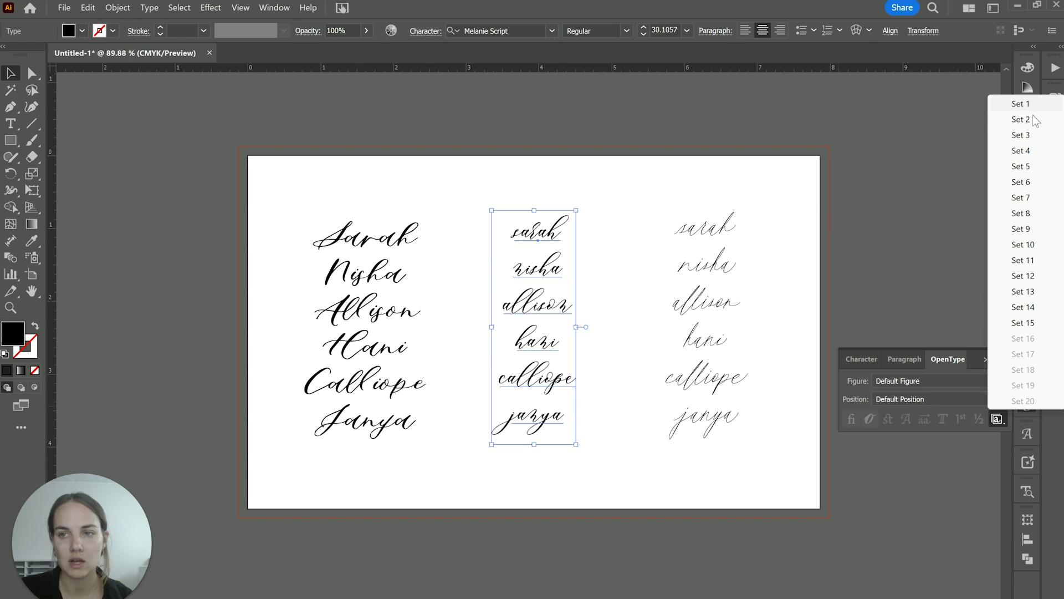
left_click(1033, 123)
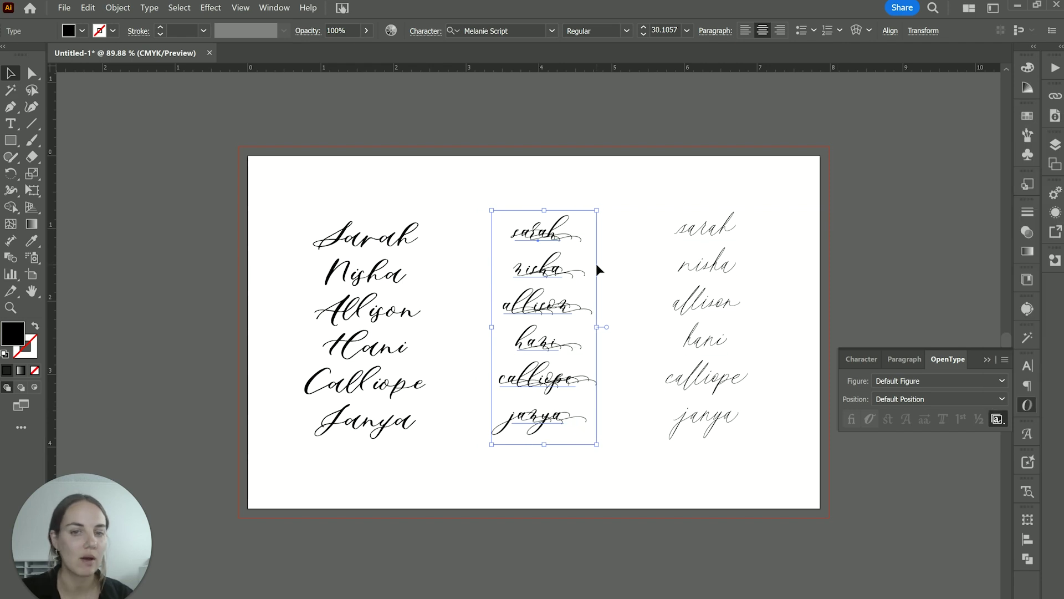
left_click(998, 419)
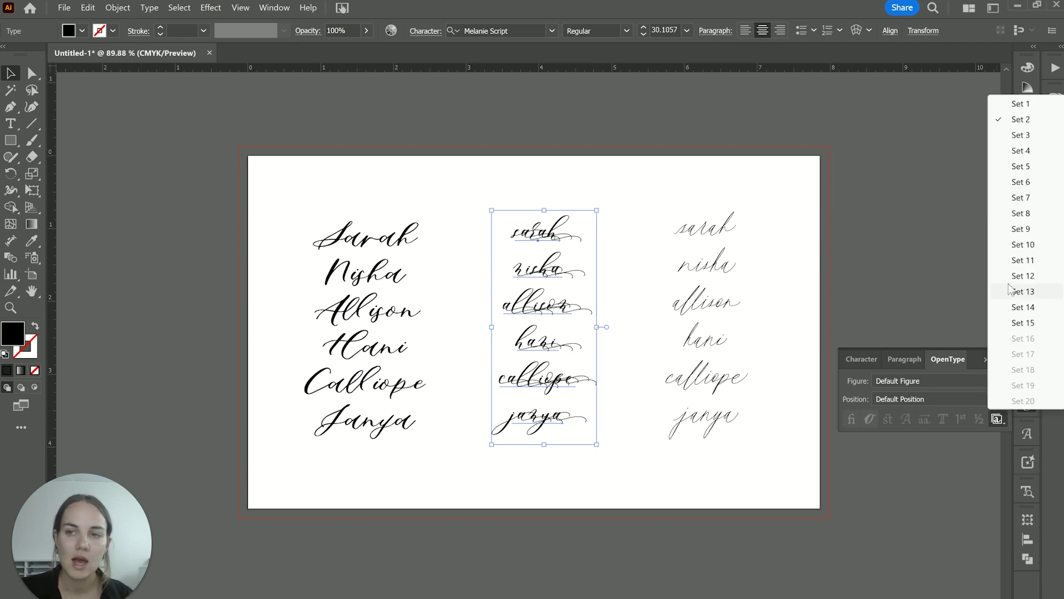
left_click(1023, 118)
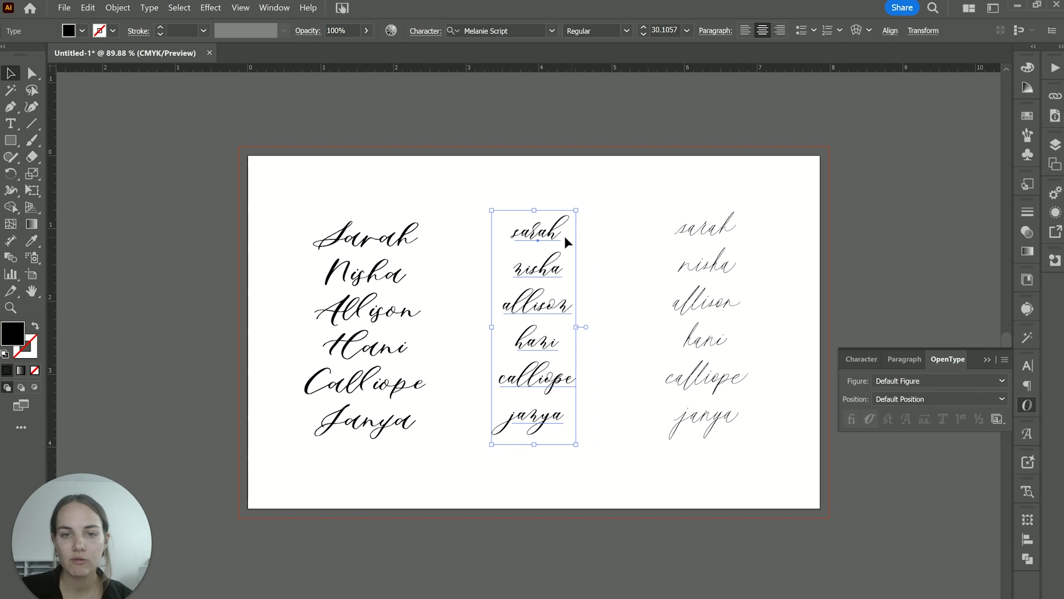
Apply Stylistic Set 2 swashes to sarah's final h and nisha's final a
key("t")
left_click(516, 248)
left_click_drag(568, 229, 551, 230)
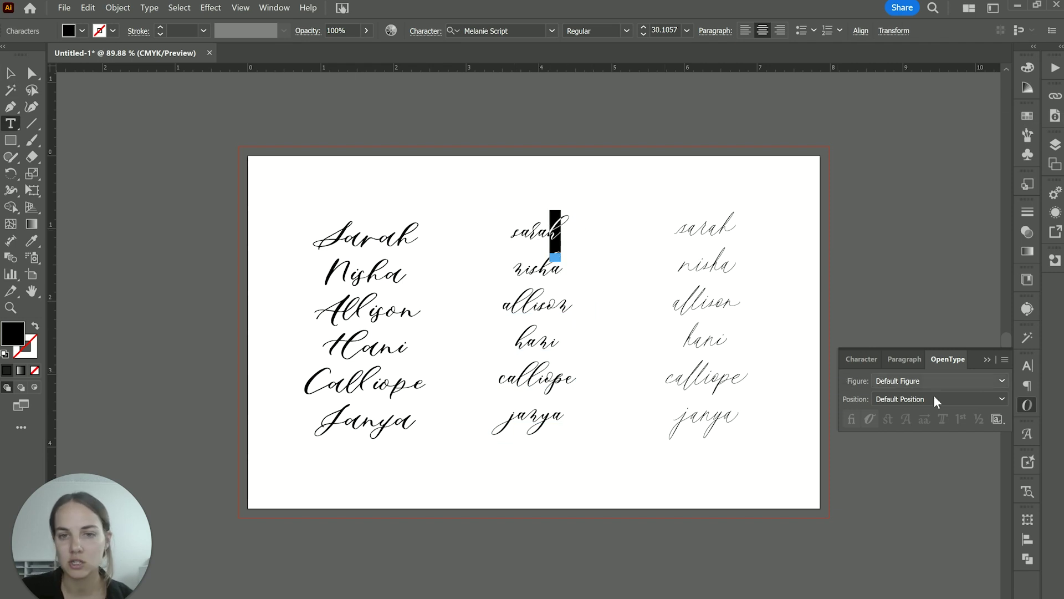
left_click(995, 418)
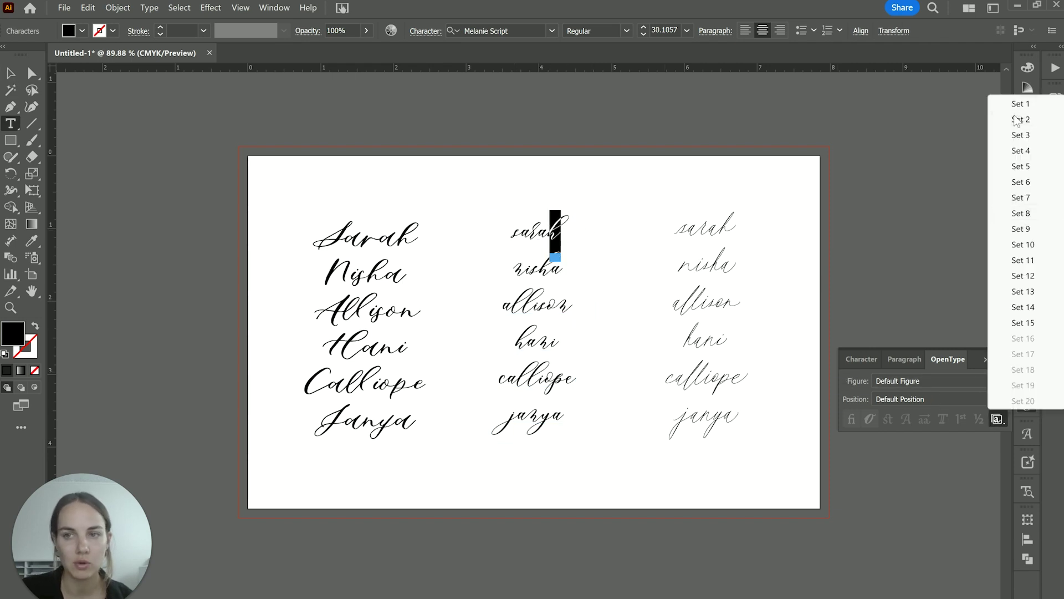
left_click(1014, 116)
left_click_drag(561, 269, 552, 269)
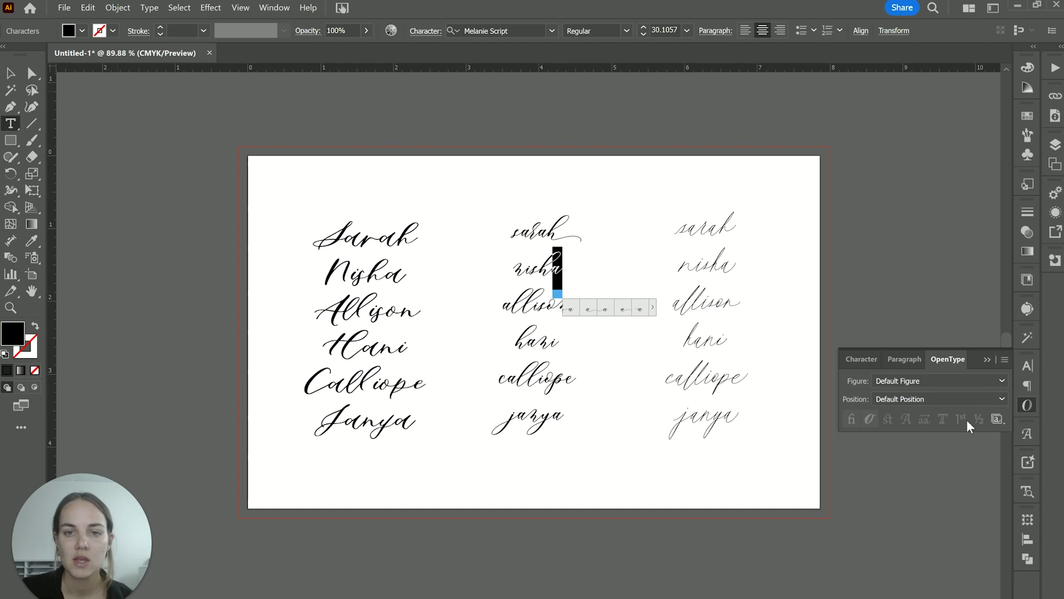
left_click(995, 419)
left_click(1019, 119)
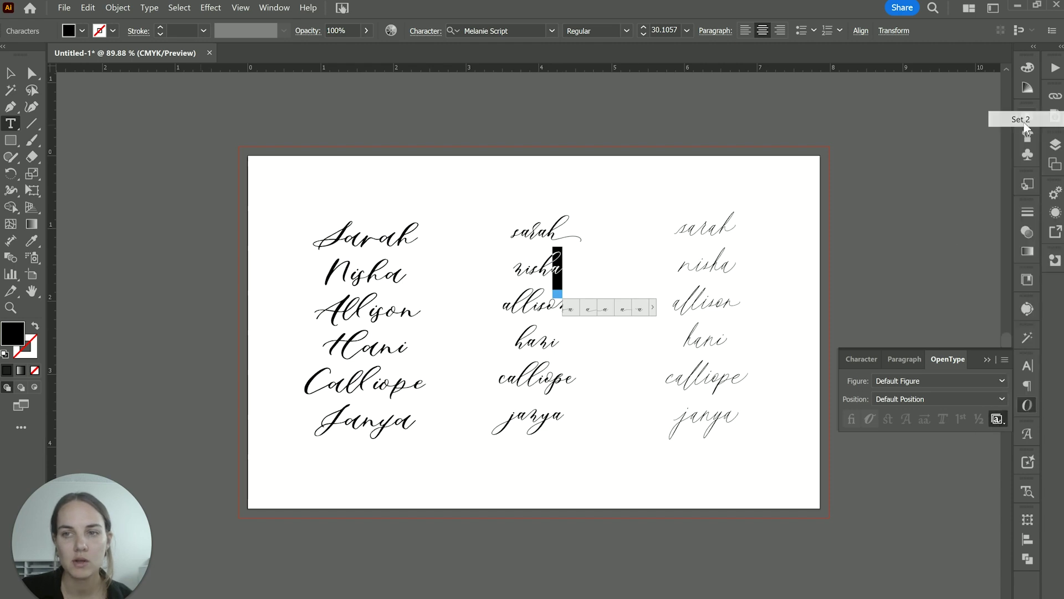
left_click(558, 291)
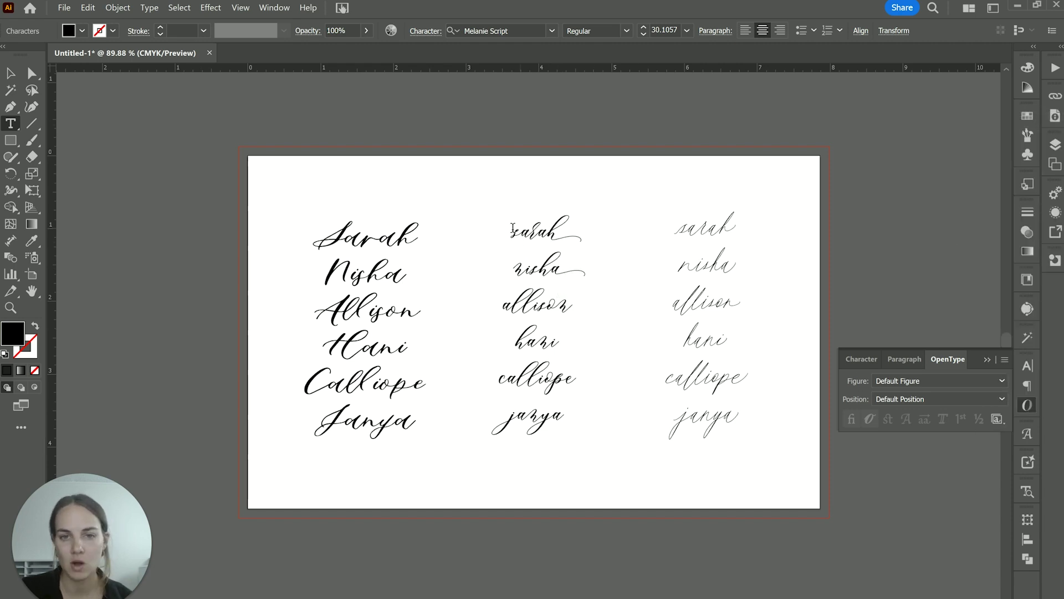
Give sarah's first s a Set 1 swash lead-in and reselect the column
left_click_drag(523, 230, 514, 230)
left_click(996, 419)
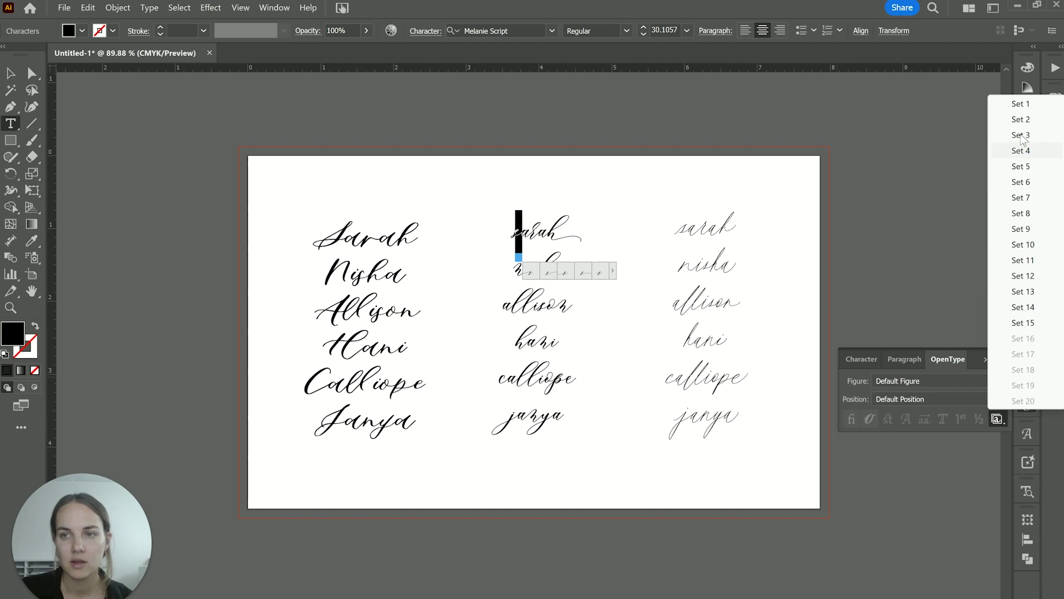
left_click(1014, 113)
key("ctrl+shift+a")
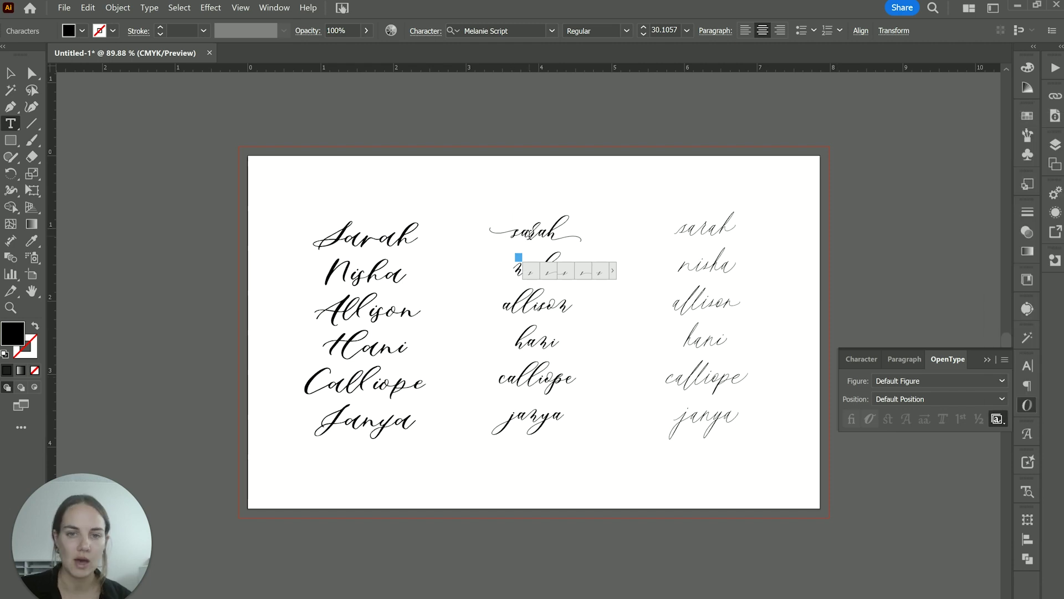
left_click(10, 73)
left_click(534, 232)
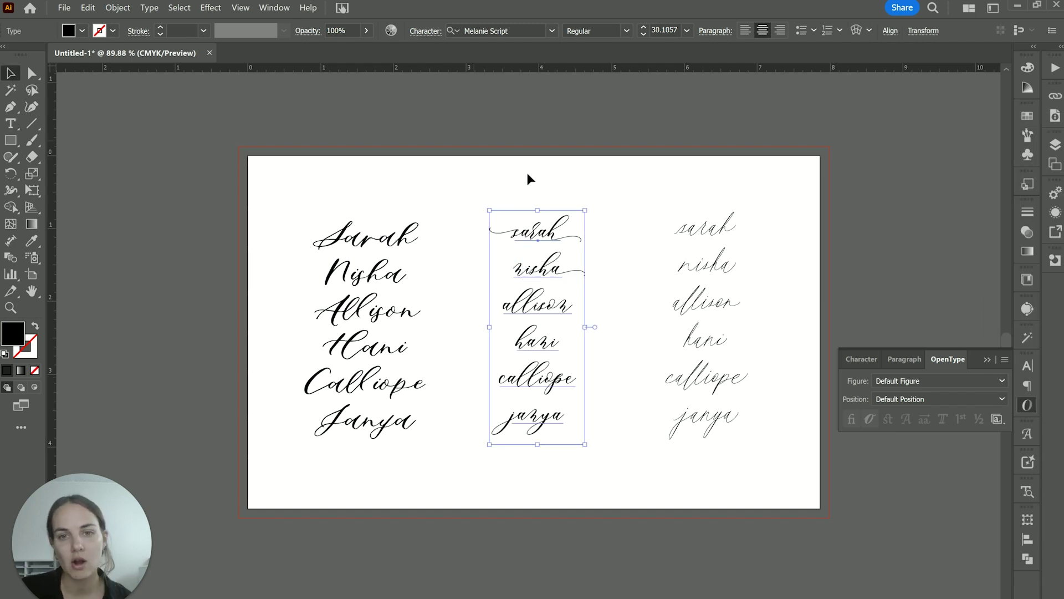
Try Stylistic Sets 1, 2 and 3 on the right Loenna Light column
left_click(694, 279)
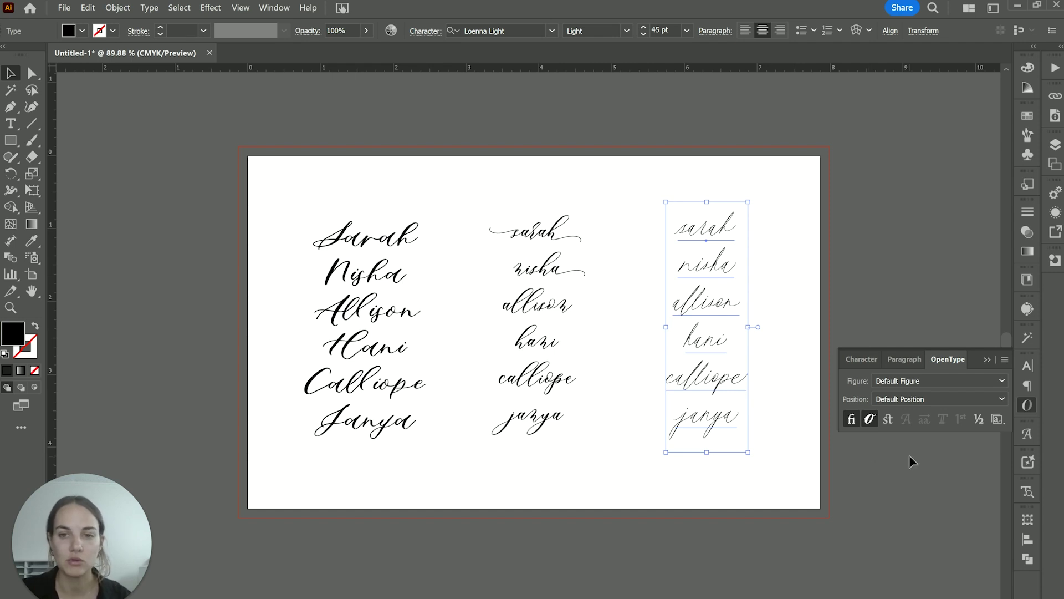
left_click(996, 416)
left_click(1018, 105)
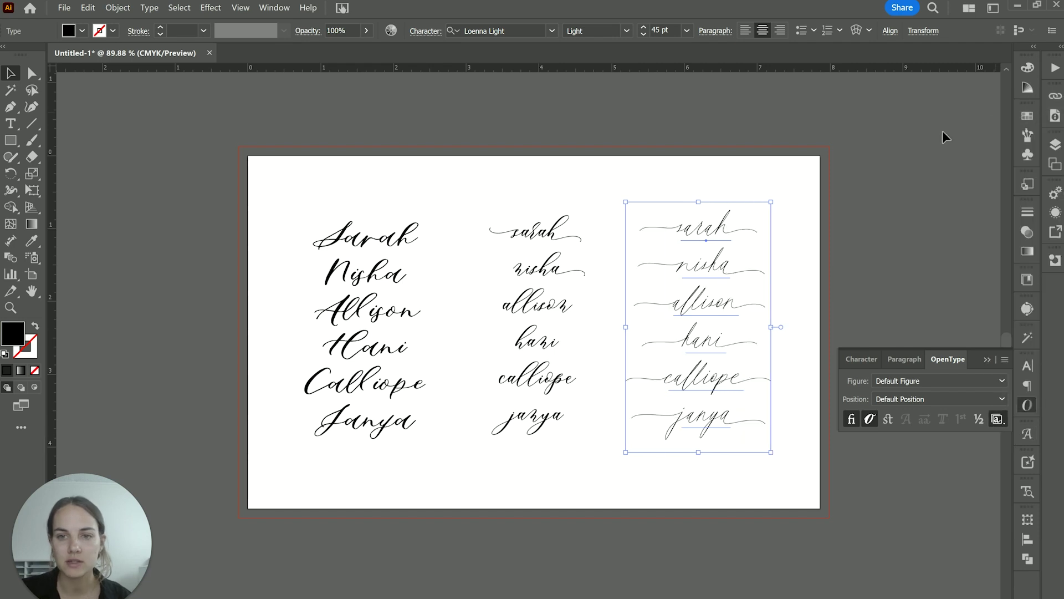
left_click(997, 418)
left_click(1003, 106)
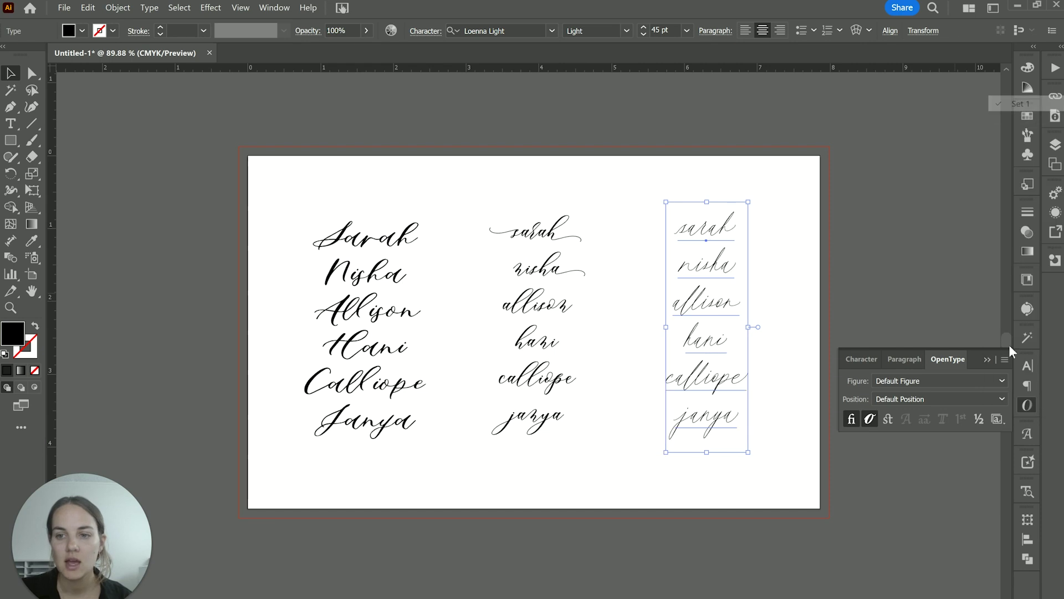
left_click(997, 418)
left_click(1018, 120)
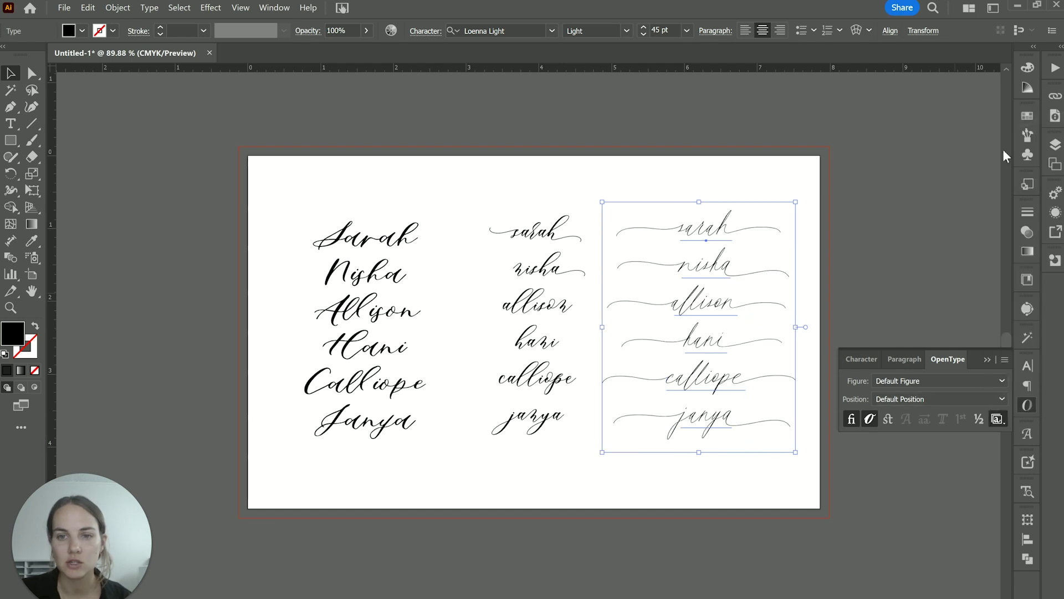
left_click(998, 418)
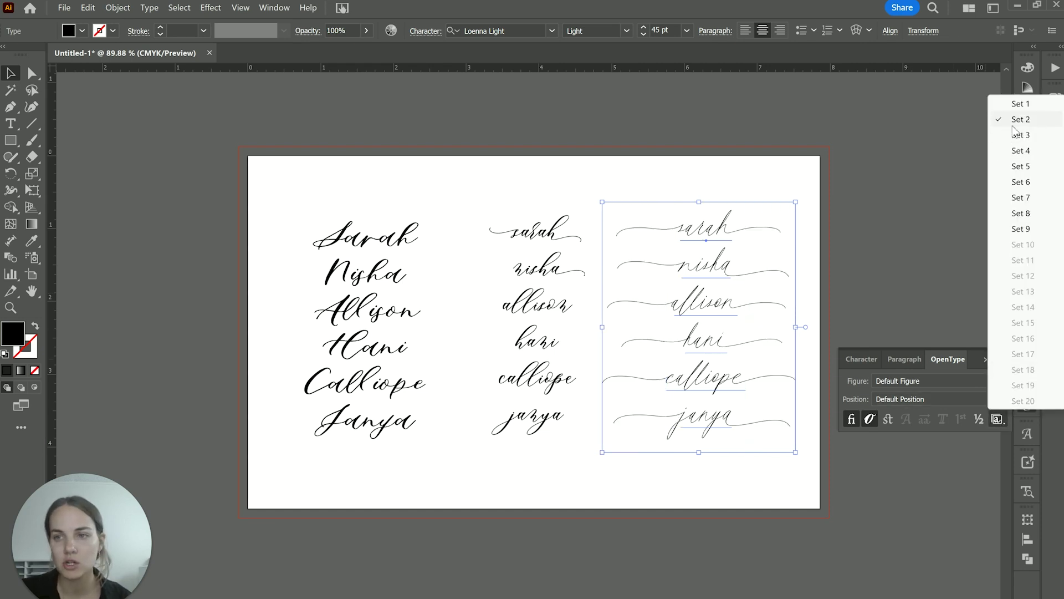
left_click(1019, 119)
left_click(997, 419)
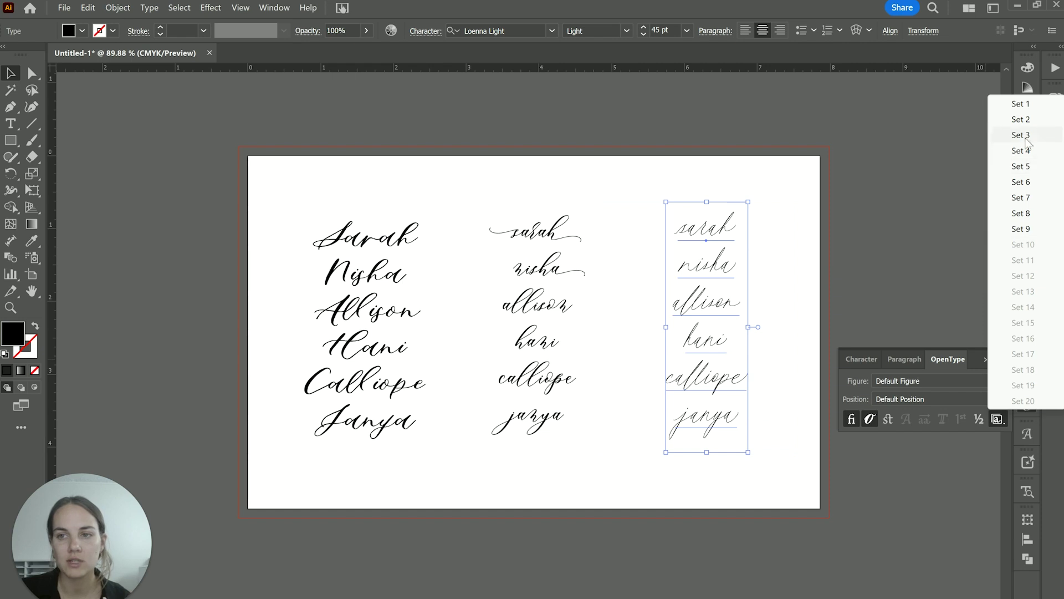
left_click(1015, 147)
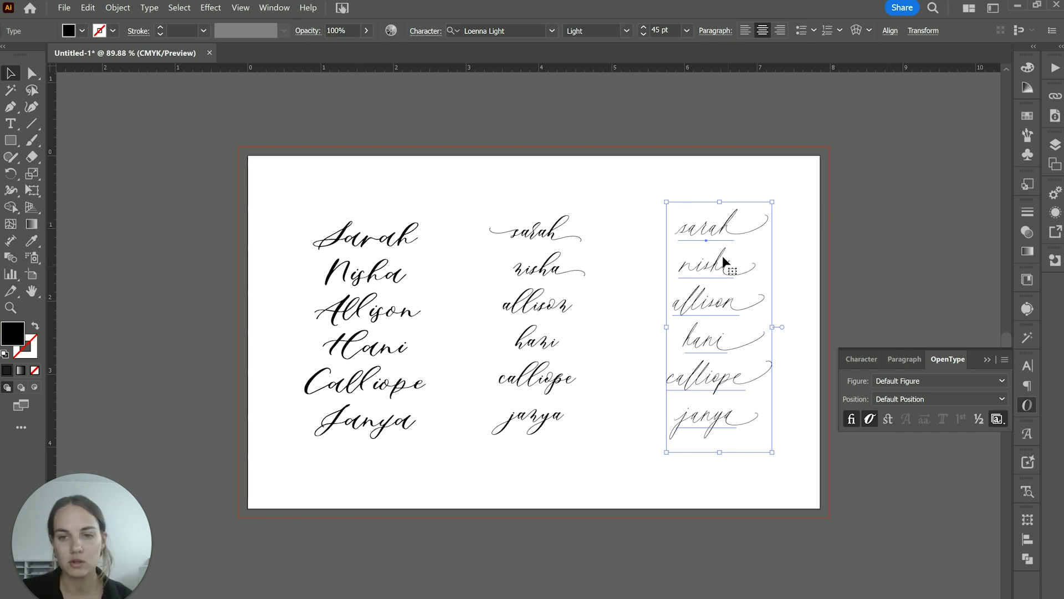
Reapply the long swash-tail set to the right column and deselect it
left_click(998, 419)
left_click(1019, 142)
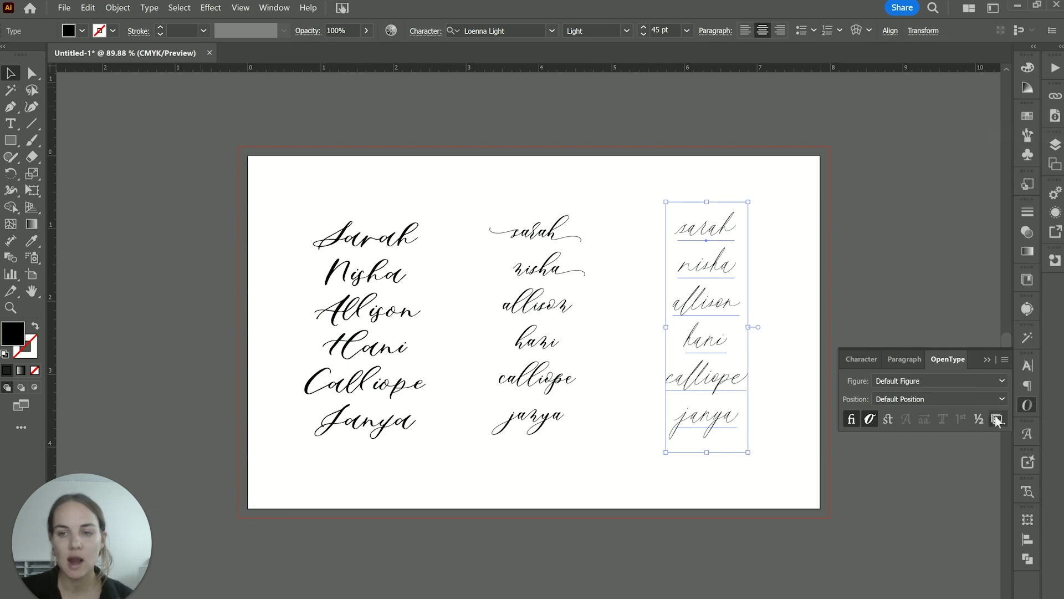
left_click(997, 420)
left_click(1024, 107)
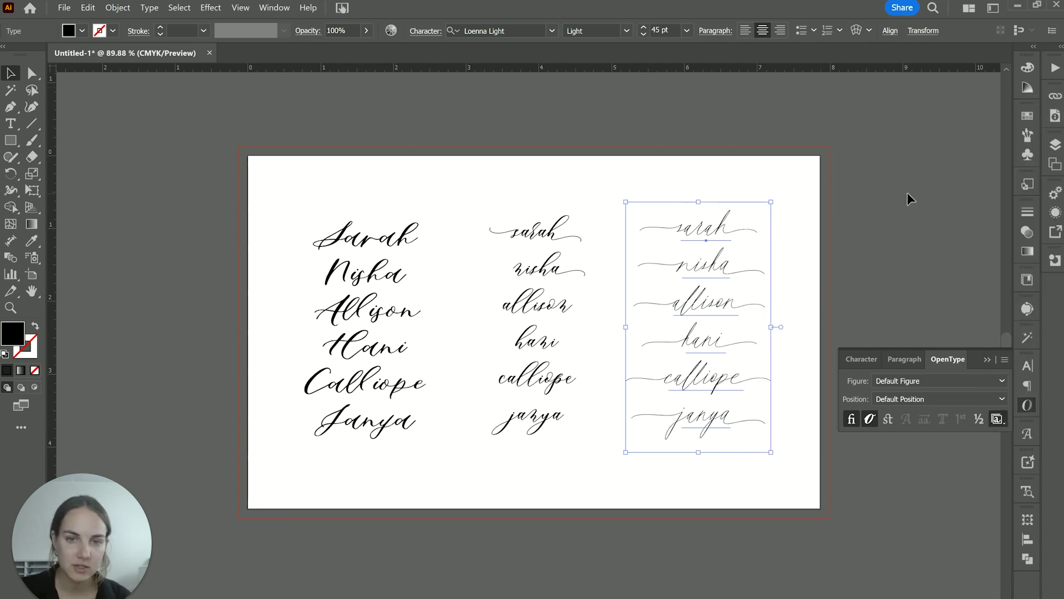
left_click(906, 192)
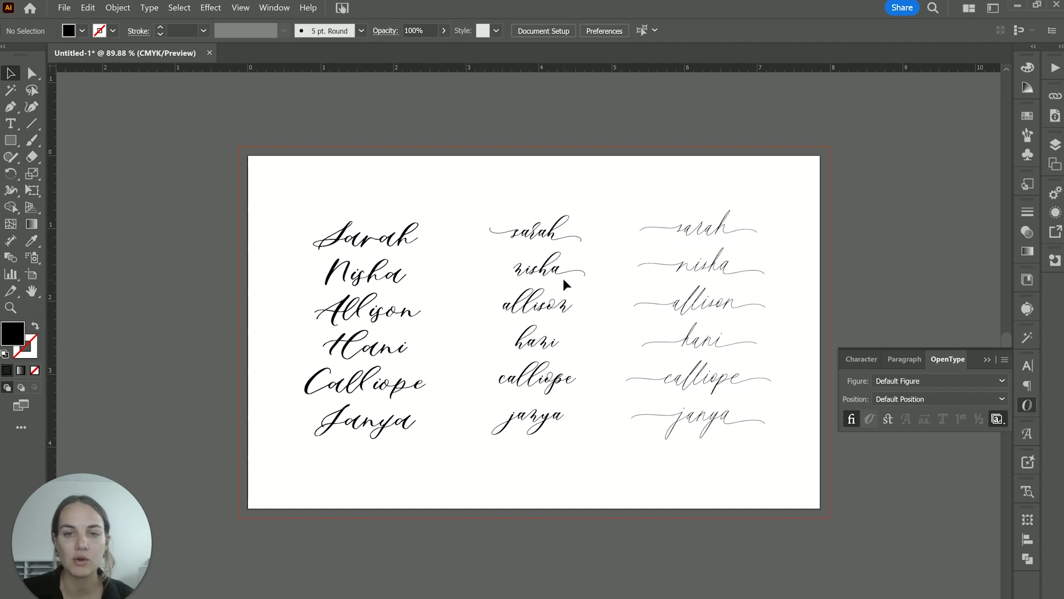
left_click(539, 273)
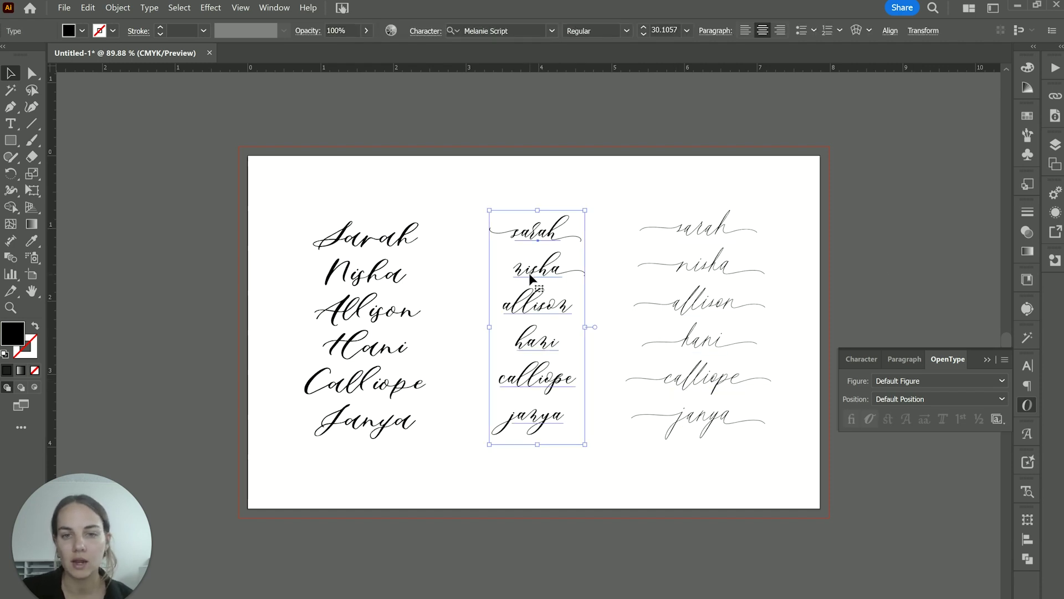
double_click(529, 273)
left_click_drag(518, 272, 529, 273)
left_click(541, 304)
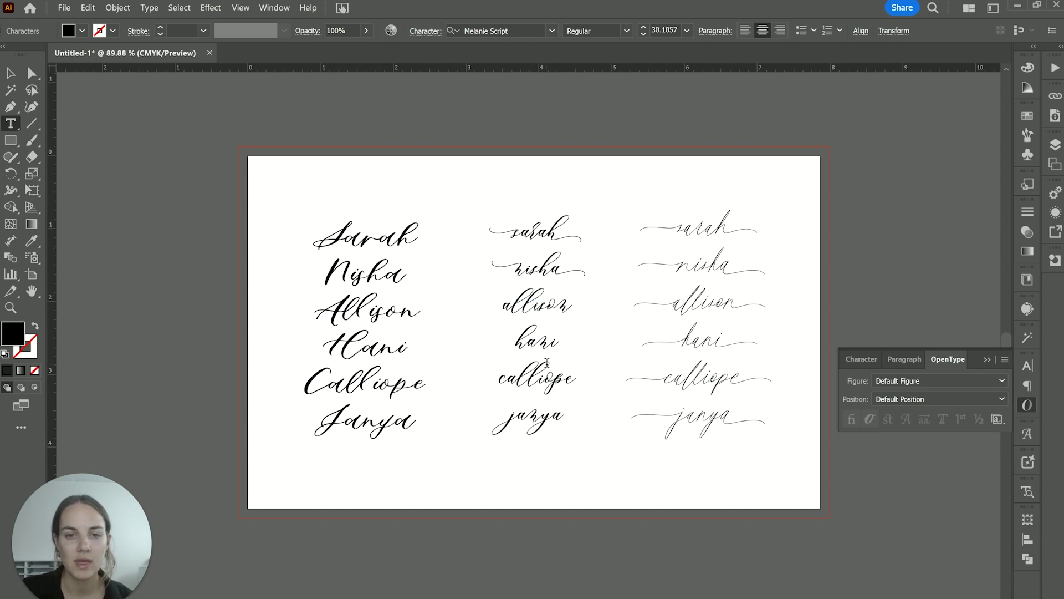
left_click(10, 73)
left_click(524, 159)
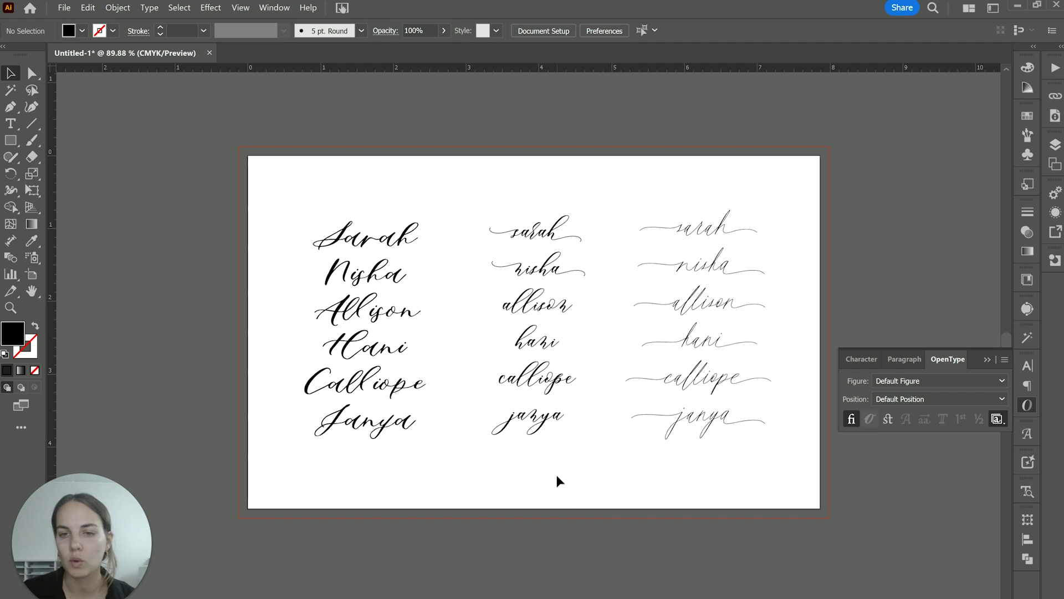
left_click(693, 382)
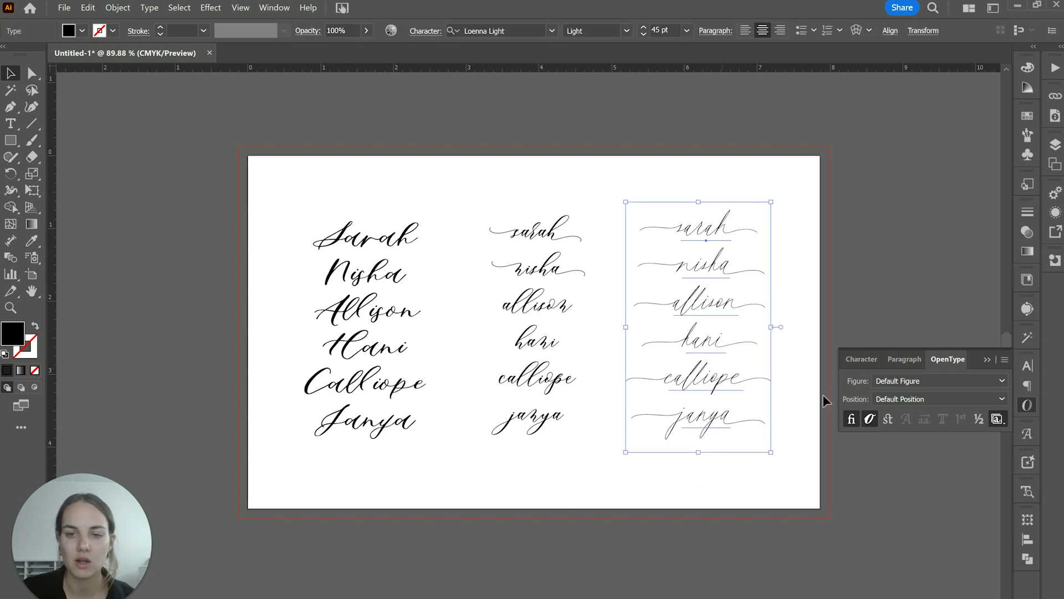
left_click(813, 251)
Open the Glyphs panel showing Alternates For Current Selection
key("t")
left_click(274, 8)
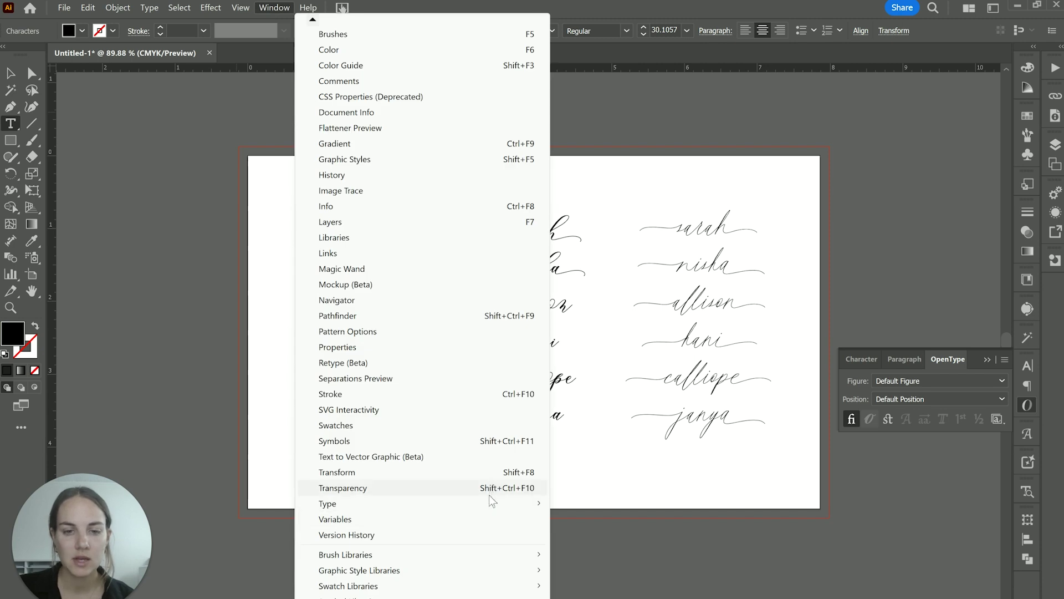
mouse_move(490, 503)
left_click(592, 536)
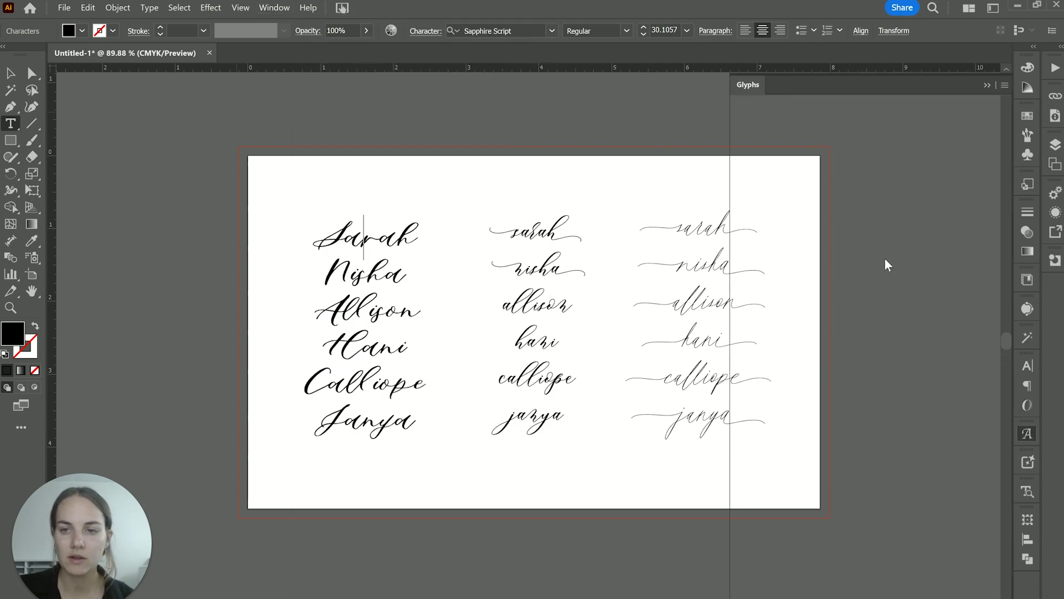
left_click(838, 105)
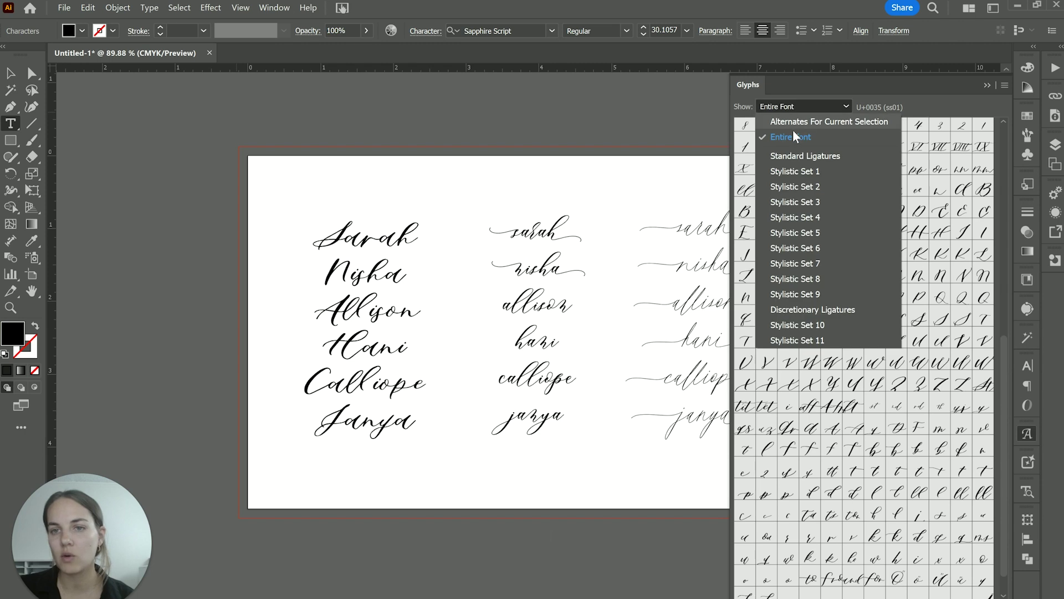
left_click(797, 120)
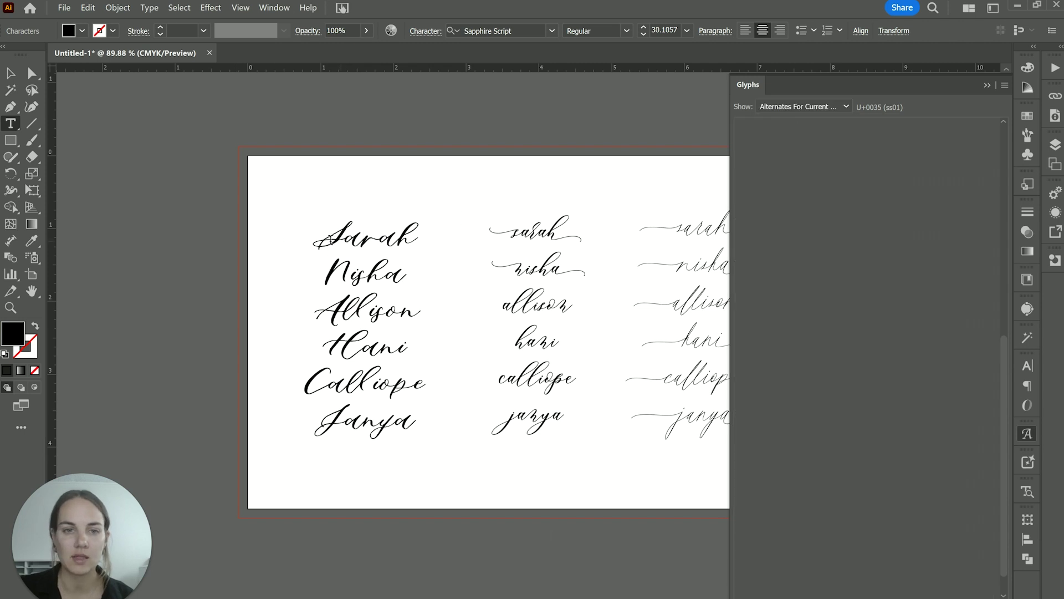
Preview alternates for Sarah's S and h, close the panel, and check the middle sarah's h
left_click_drag(333, 239, 321, 240)
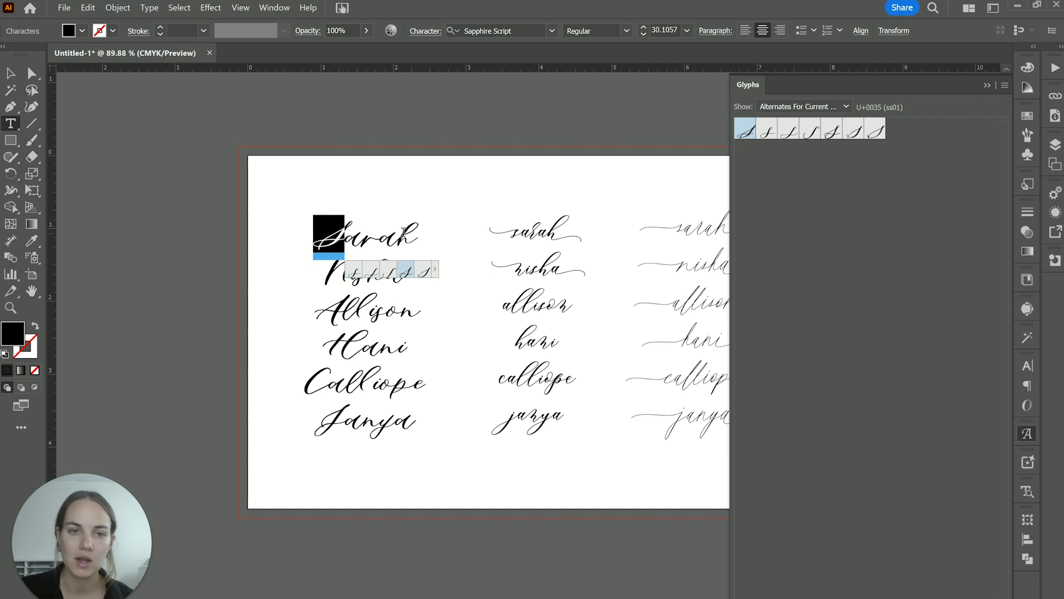
left_click_drag(415, 230, 383, 238)
left_click(971, 78)
left_click(547, 227)
left_click_drag(547, 227, 561, 228)
left_click(559, 236)
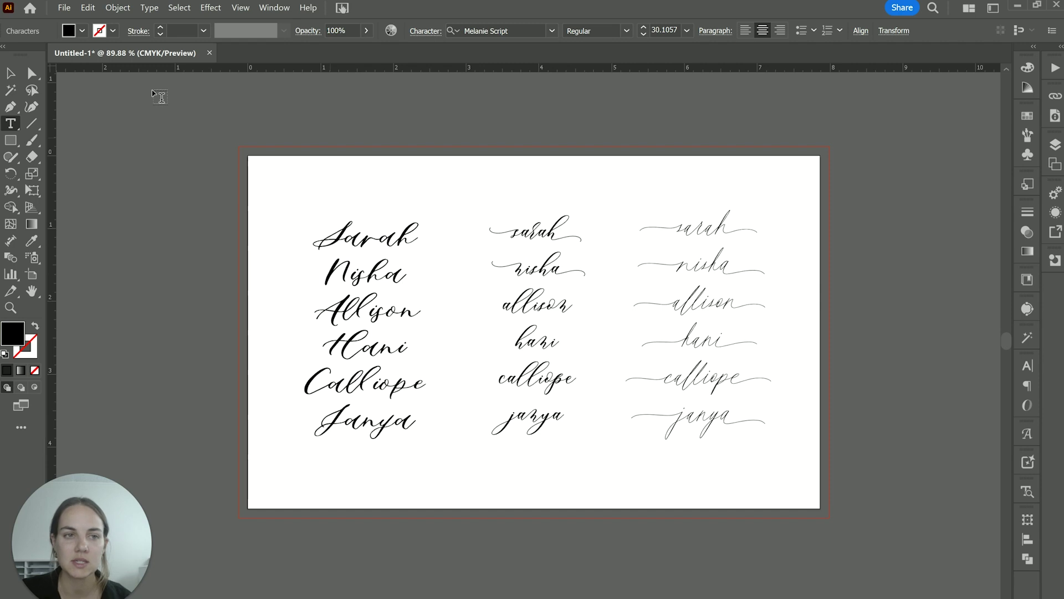
Select the middle and right name columns, then deselect everything on the artboard
left_click(10, 72)
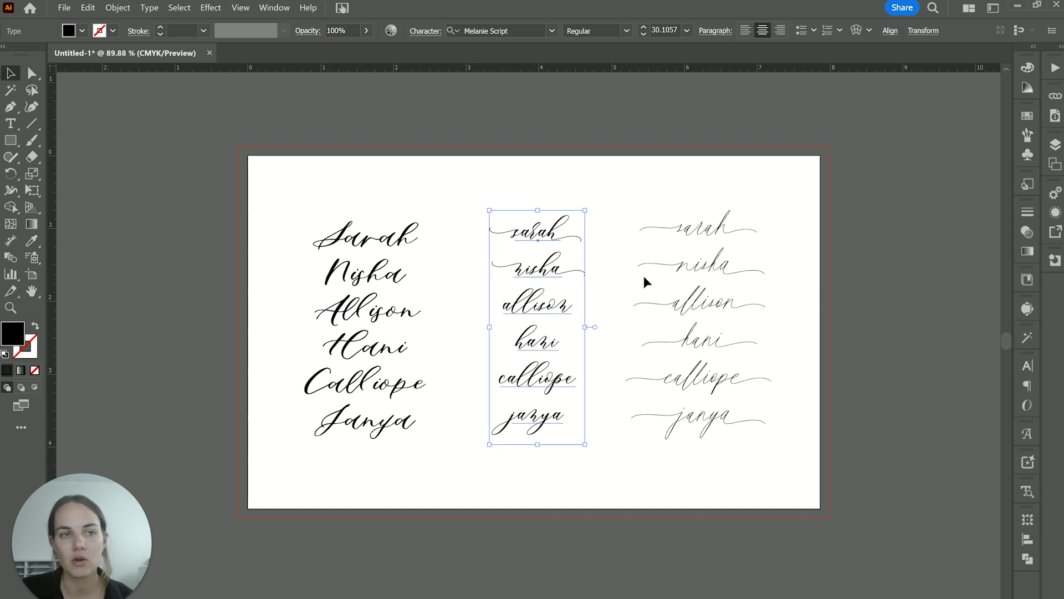
left_click(684, 301)
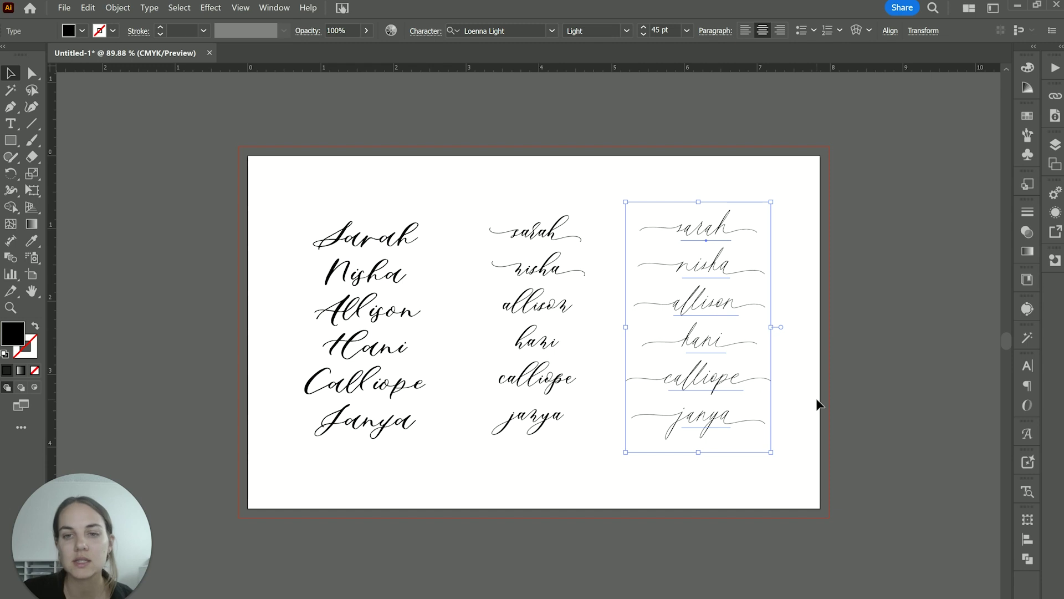
left_click(844, 264)
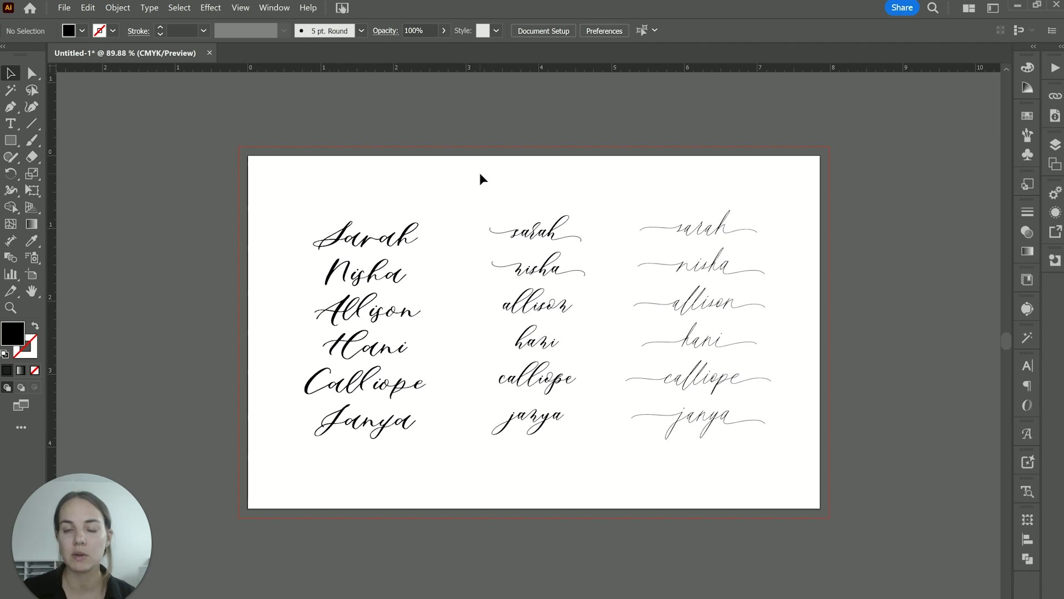
Browse the Window panel list again and close it without choosing a panel
left_click(275, 7)
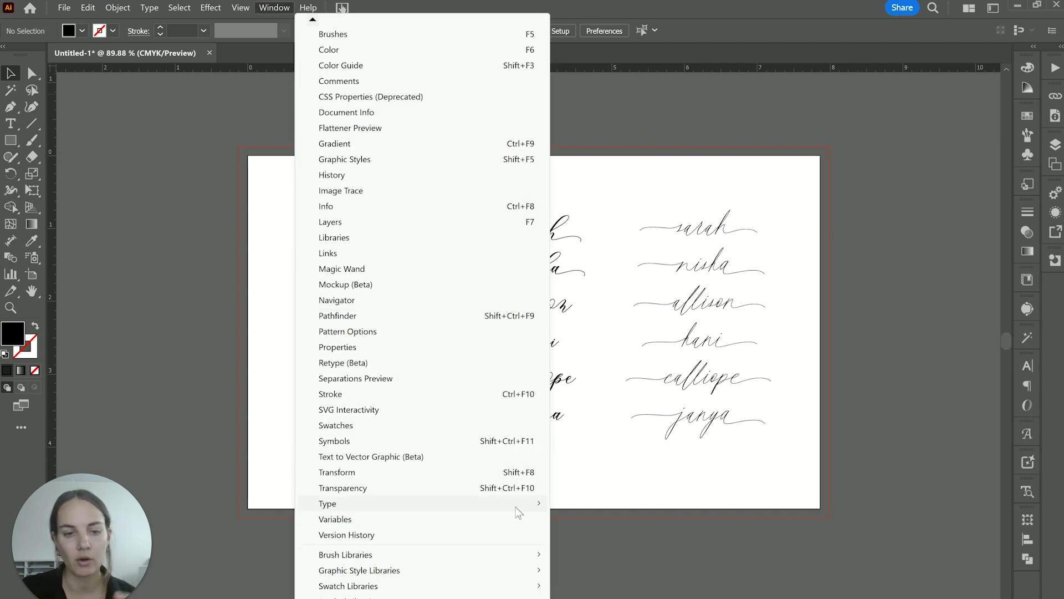
mouse_move(515, 505)
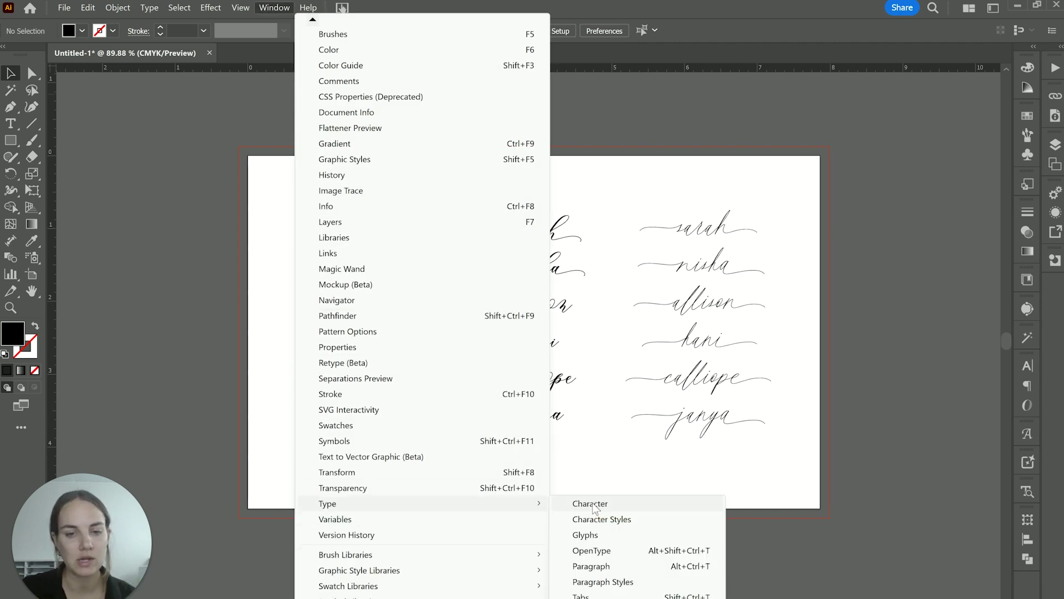
left_click(901, 340)
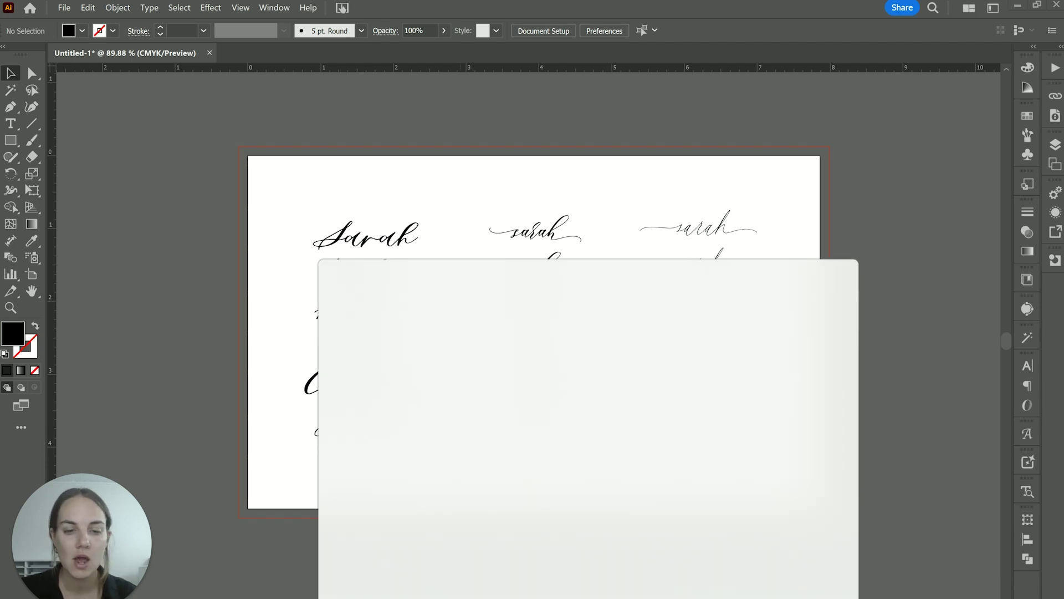
Launch Character Map from Windows search, centre it, and show the Lemon Squeezy font
type("character")
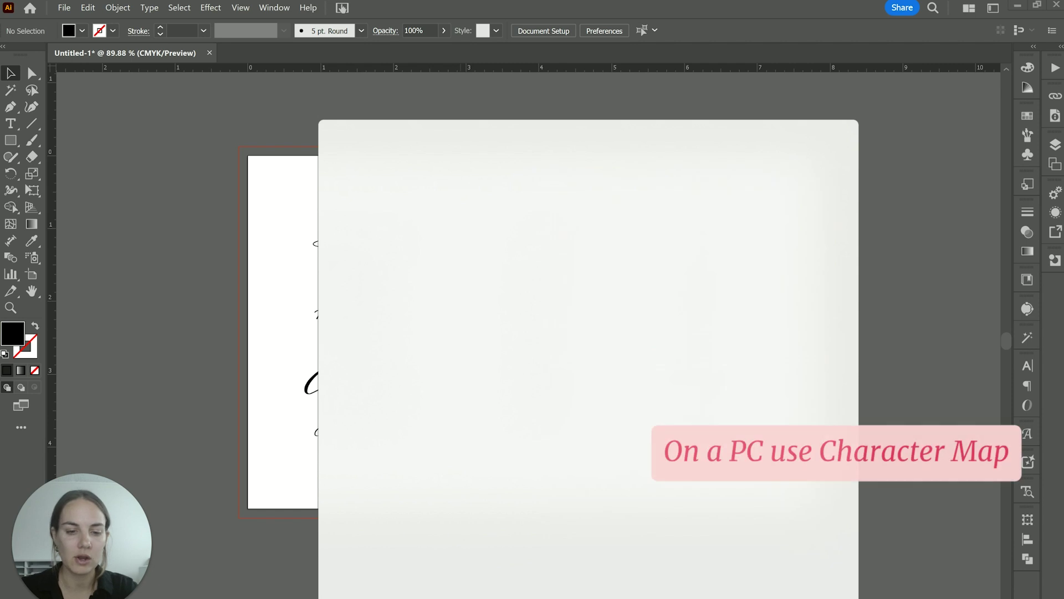
left_click(451, 237)
left_click_drag(204, 52, 361, 123)
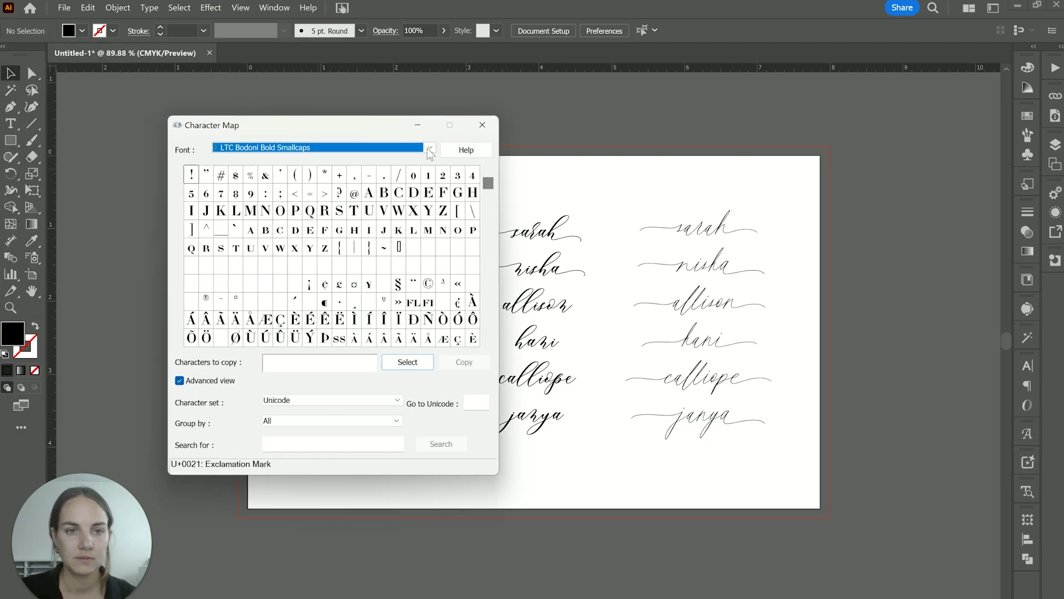
left_click(431, 148)
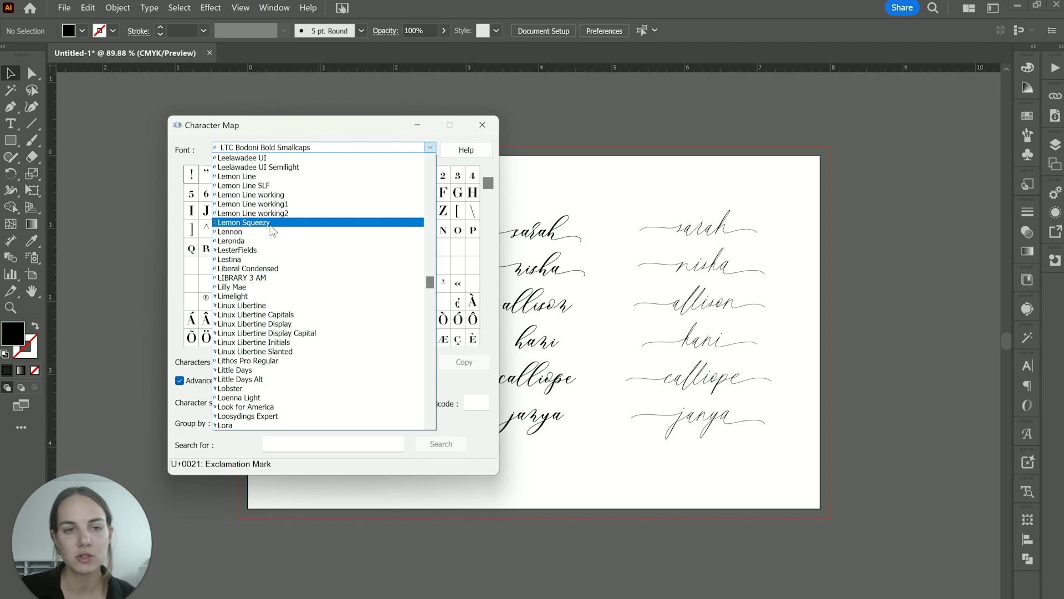
left_click(271, 225)
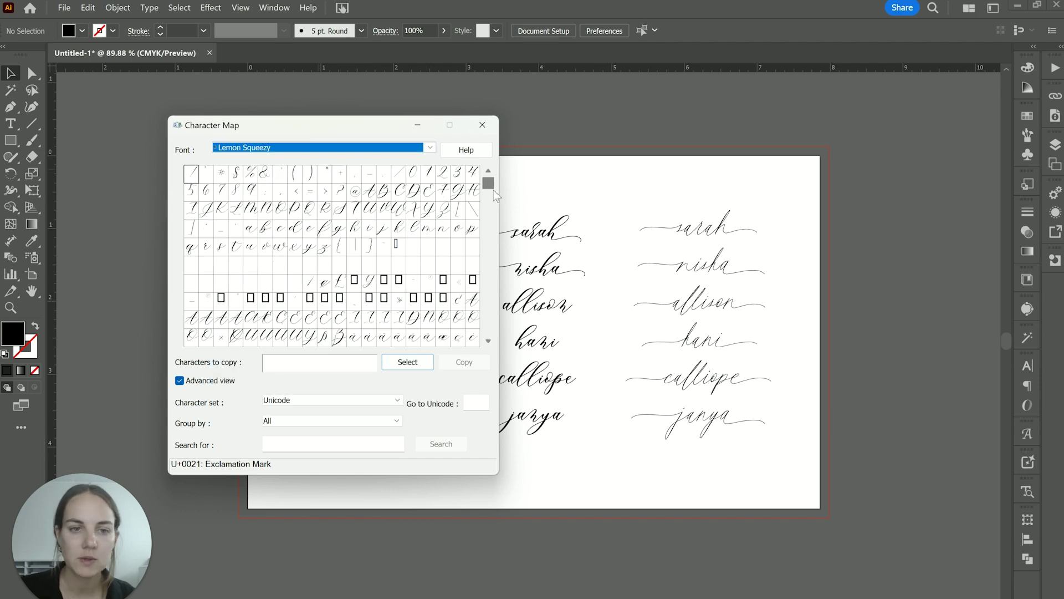
Copy the Lemon Squeezy swash â glyph (U+00E2) and return to the artboard
mouse_move(489, 183)
left_mouse_down()
mouse_move(494, 197)
mouse_move(490, 185)
left_mouse_up()
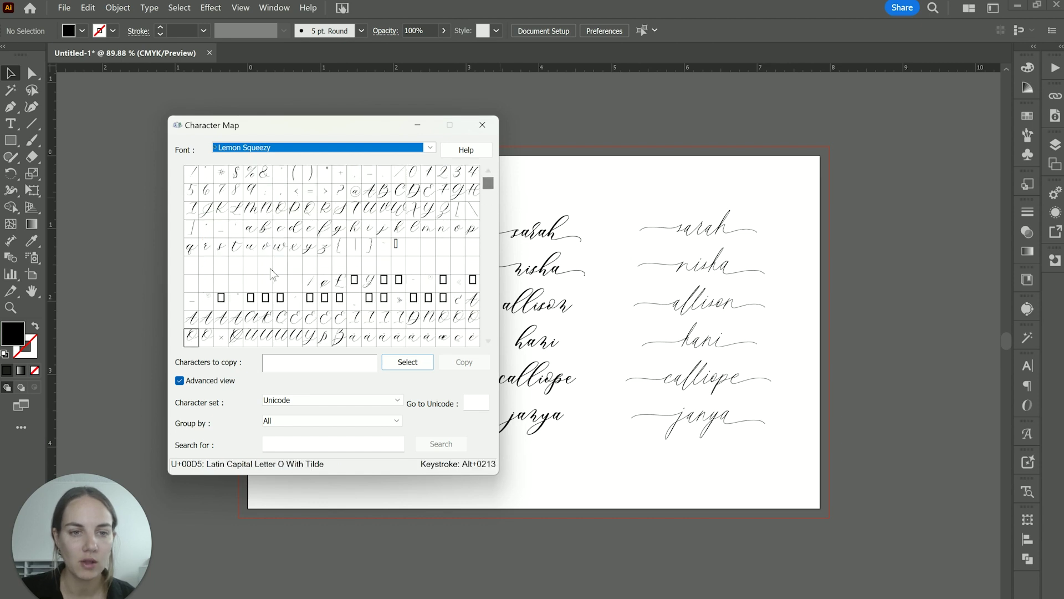
double_click(384, 336)
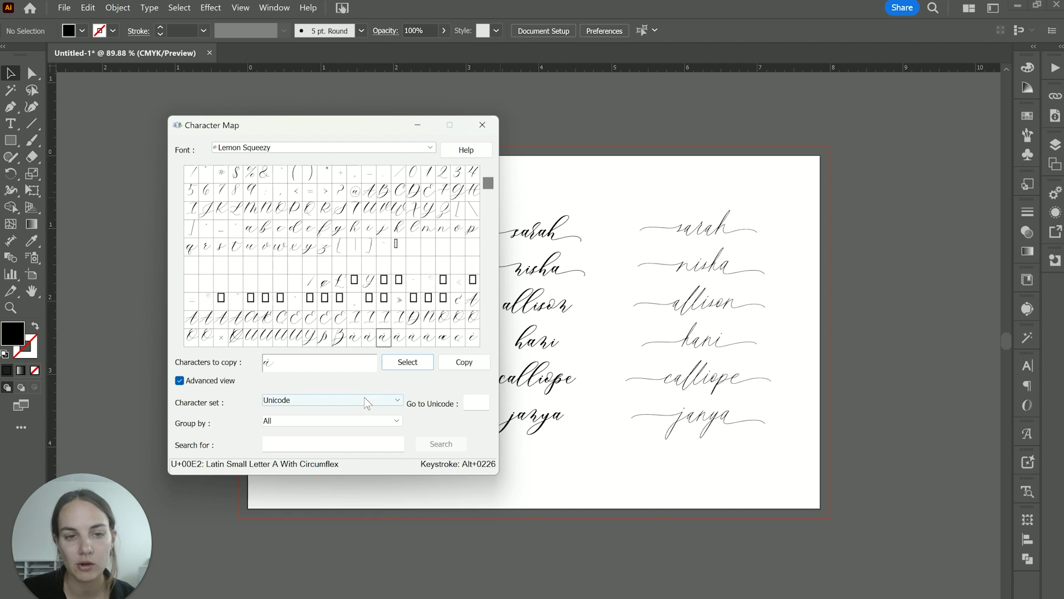
left_click(485, 362)
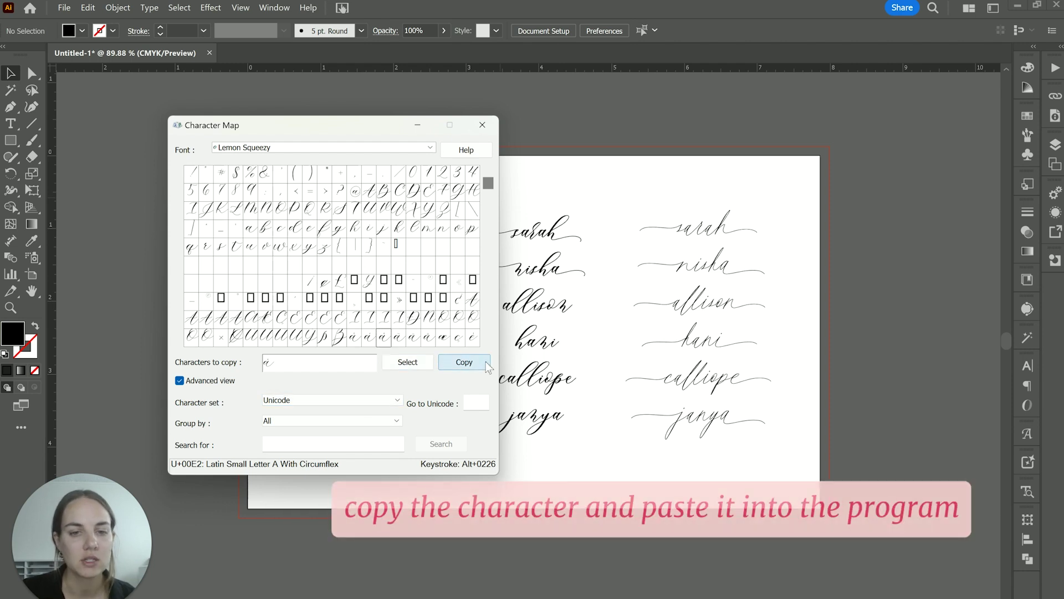
left_click(541, 418)
double_click(541, 419)
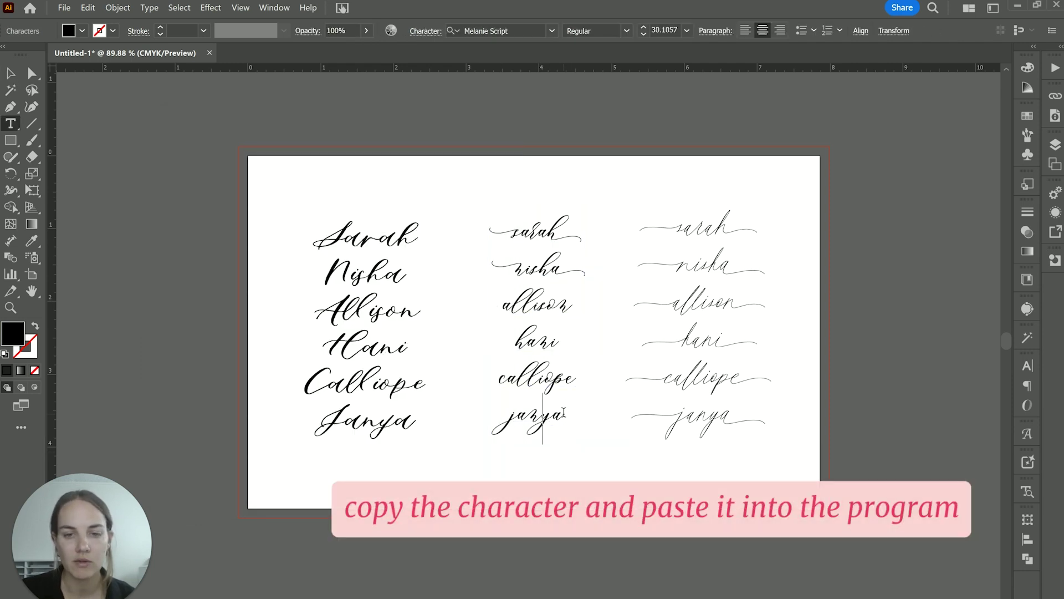
left_click(566, 413)
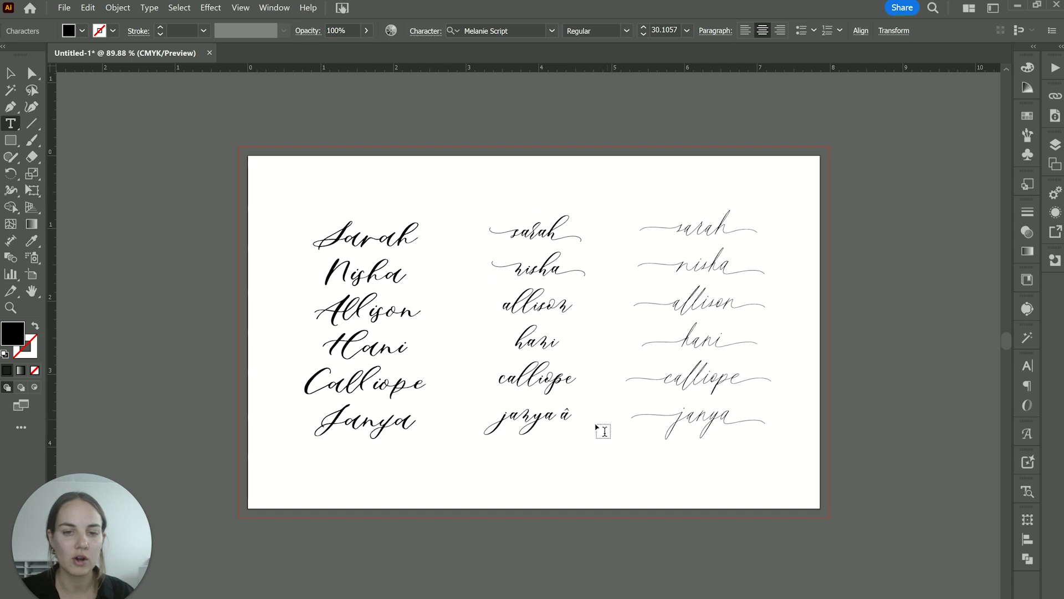
key("ctrl+v")
left_click_drag(568, 413, 557, 416)
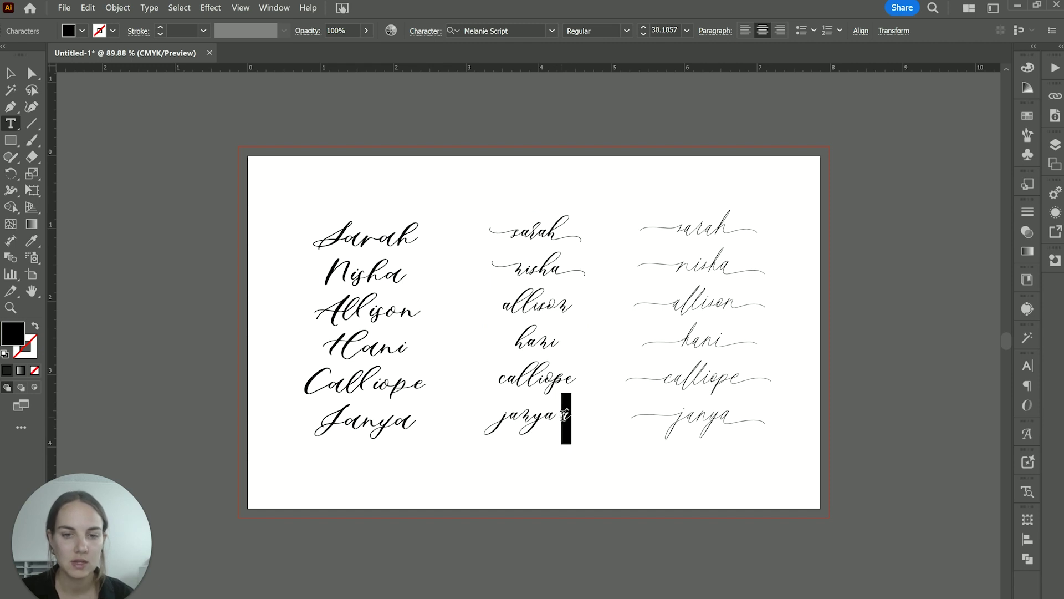
left_click(577, 427)
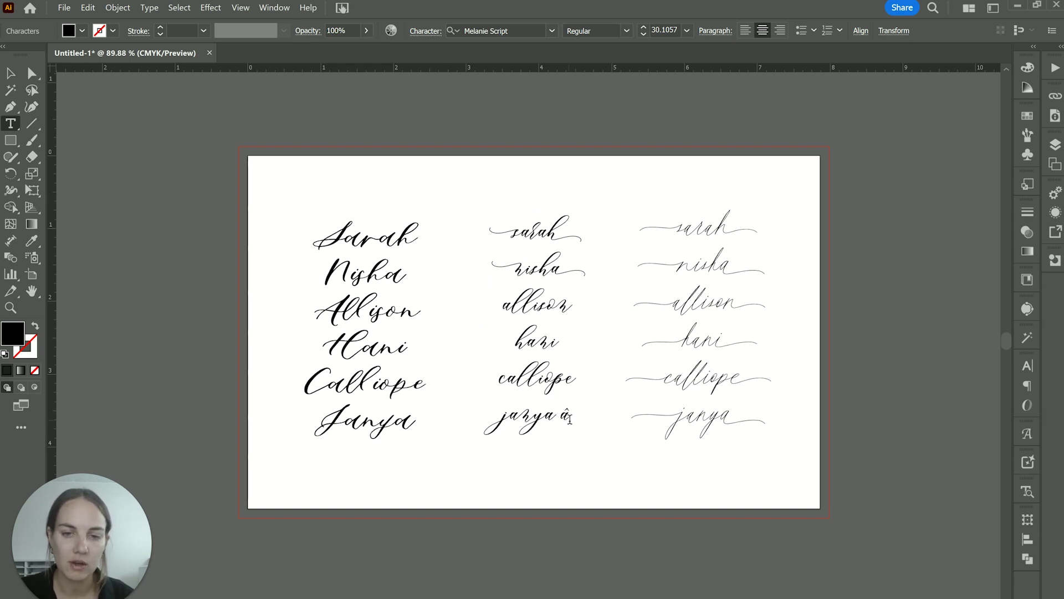
key("BackSpace")
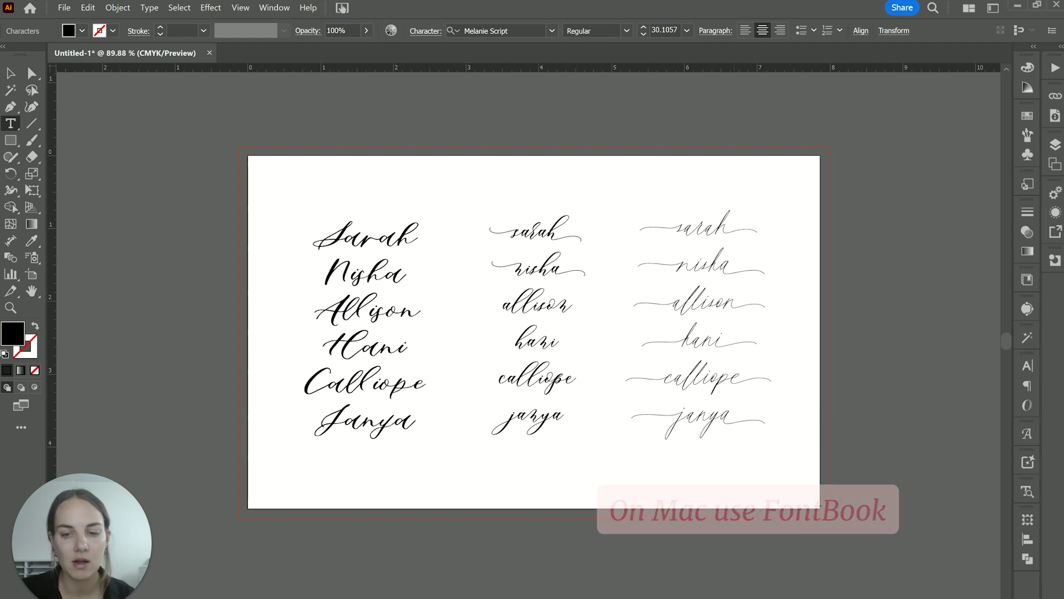
Bring Character Map forward, inspect a Lemon Squeezy glyph, and scroll down through the character grid
left_click(680, 596)
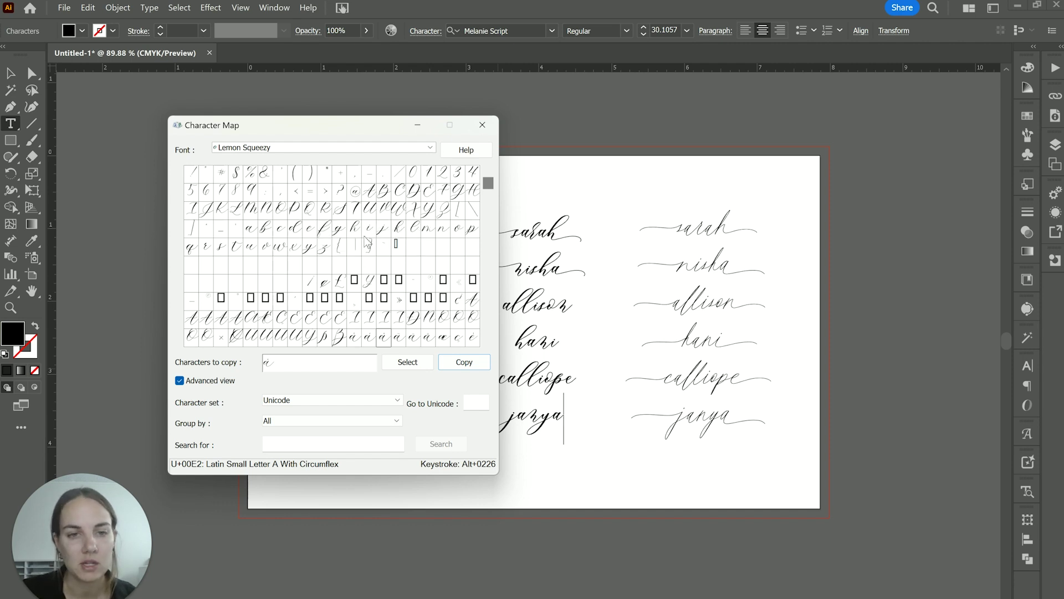
left_click(355, 300)
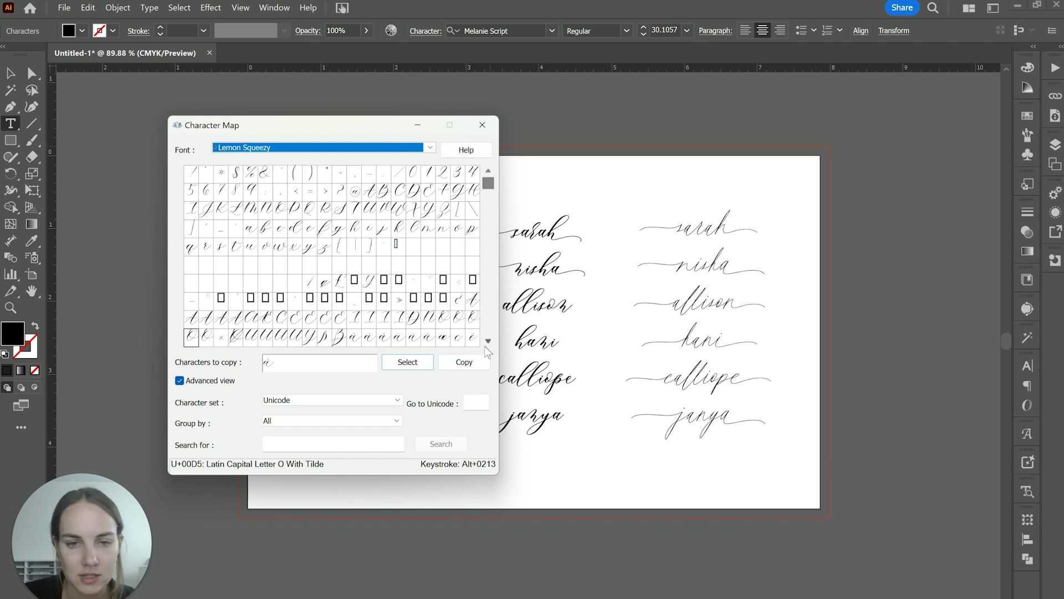
scroll(490, 339, "down", 4)
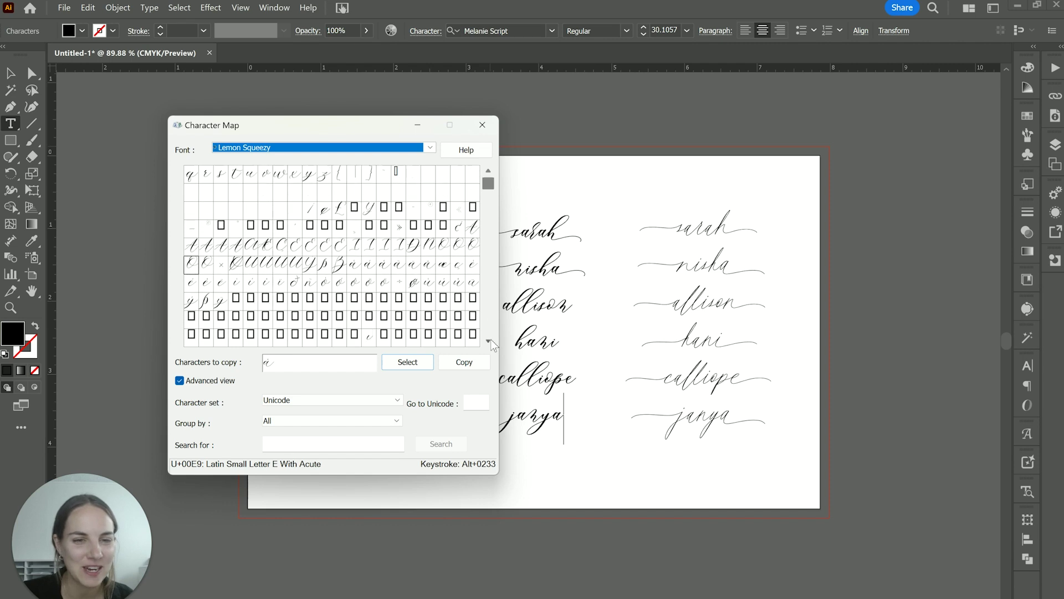
scroll(490, 341, "down", 2)
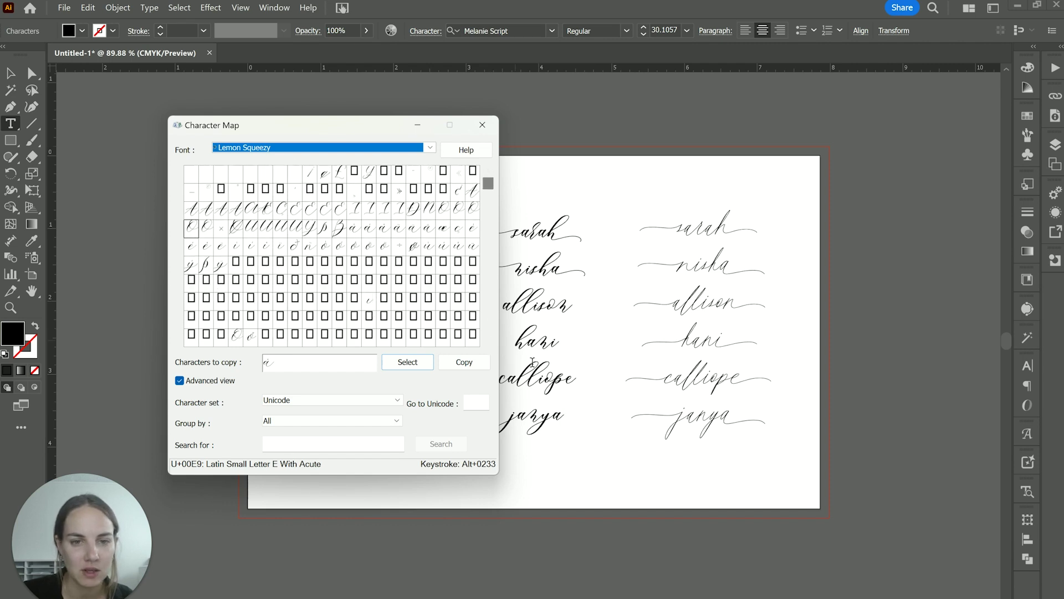
scroll(488, 344, "down", 6)
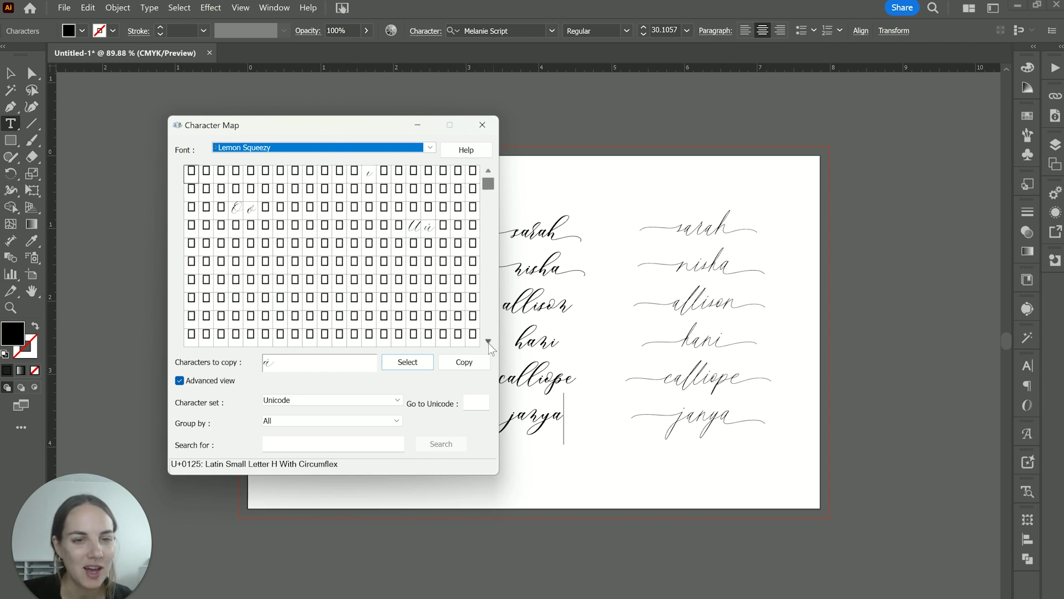
scroll(488, 343, "down", 4)
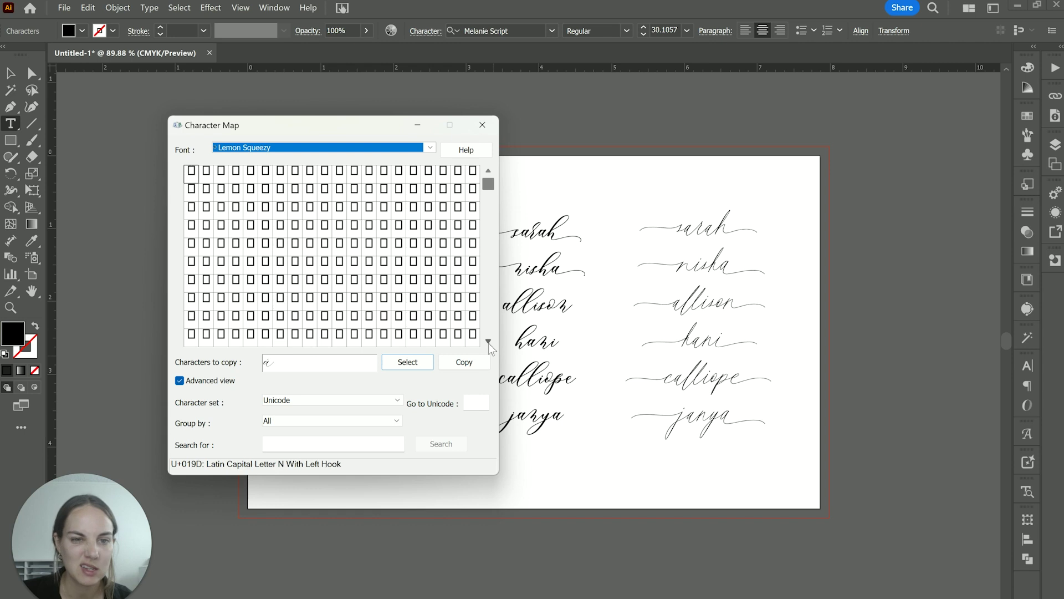
Group by Unicode Subrange, stepping through Currency and General Punctuation to Private Use Characters
left_click(361, 421)
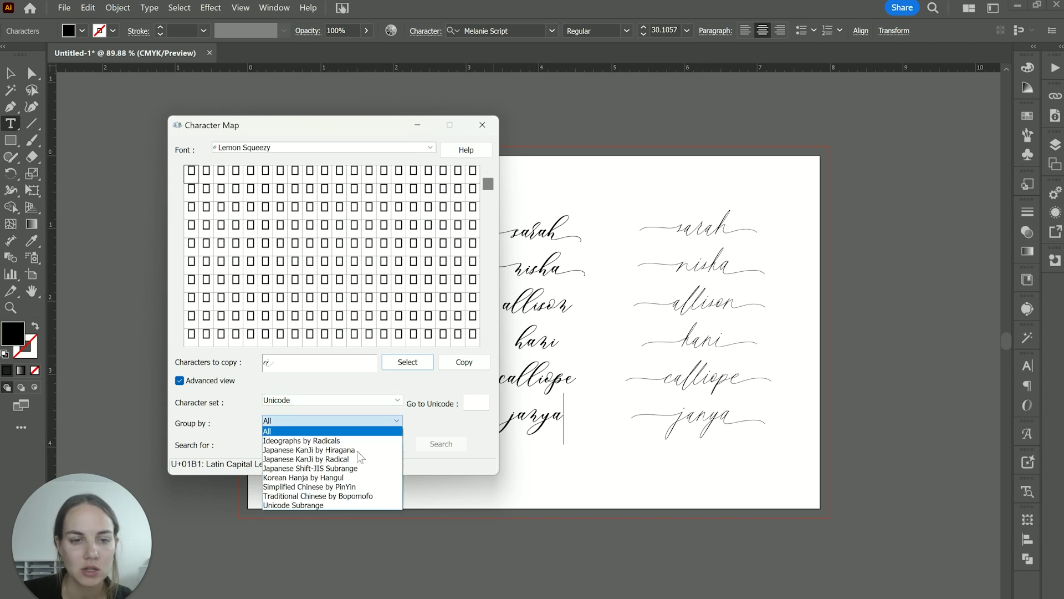
left_click(361, 505)
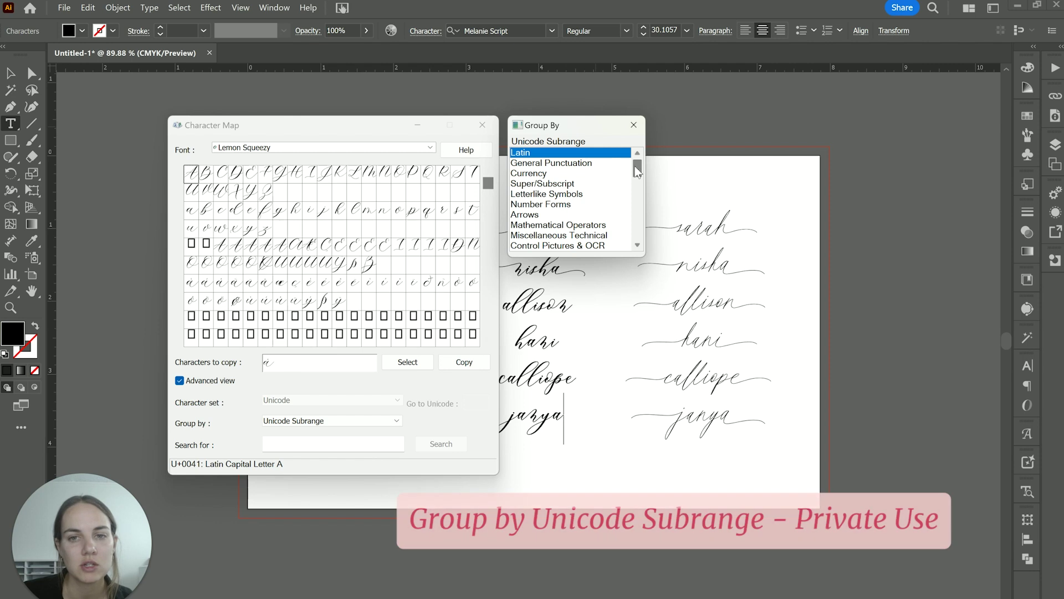
mouse_move(640, 165)
left_mouse_down()
mouse_move(641, 177)
mouse_move(639, 162)
left_mouse_up()
left_click(546, 174)
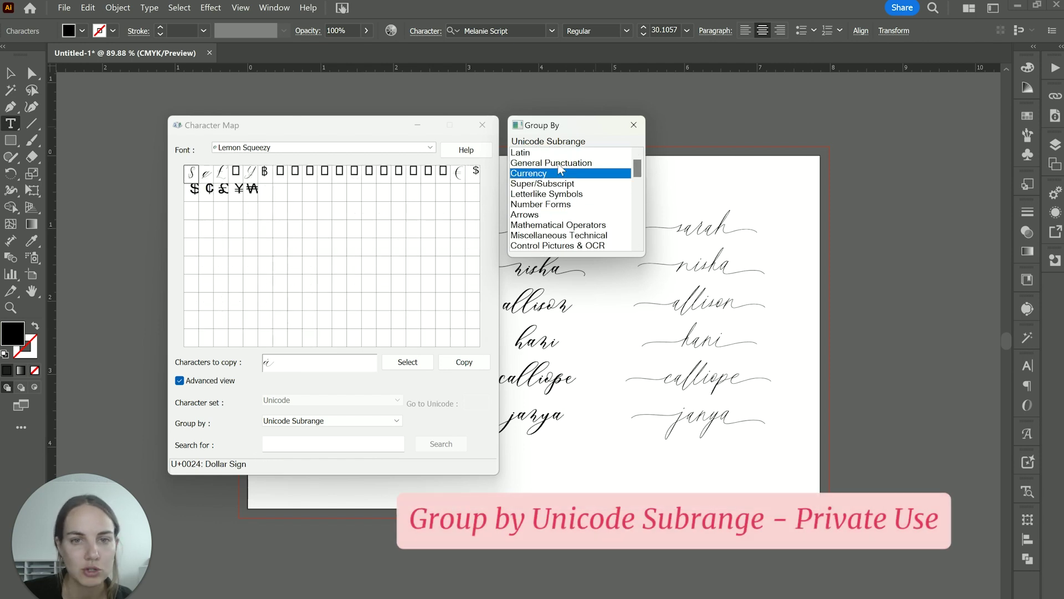
left_click(560, 165)
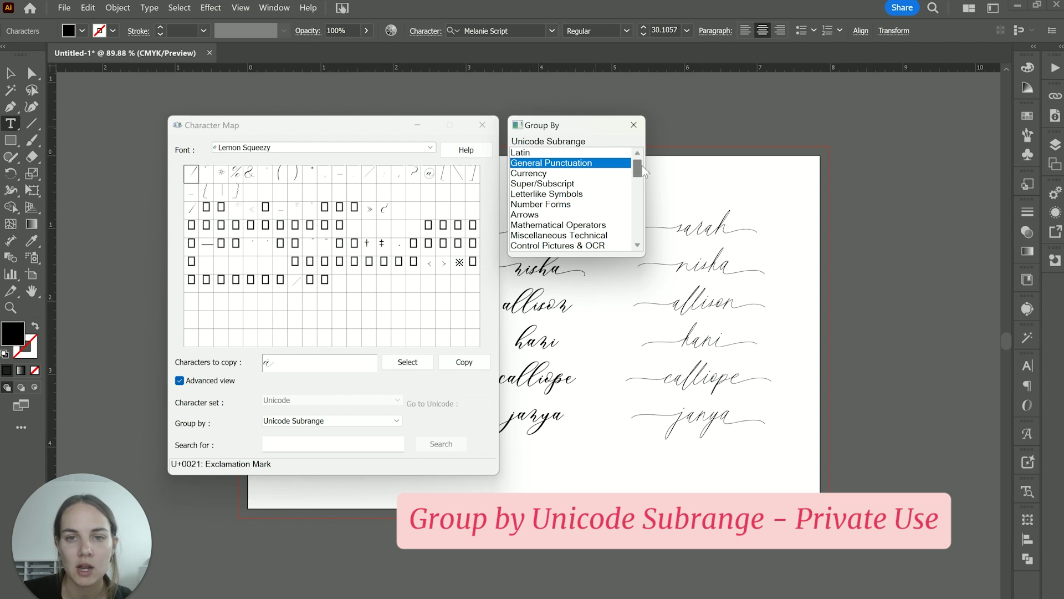
left_click_drag(642, 165, 643, 230)
left_click(566, 247)
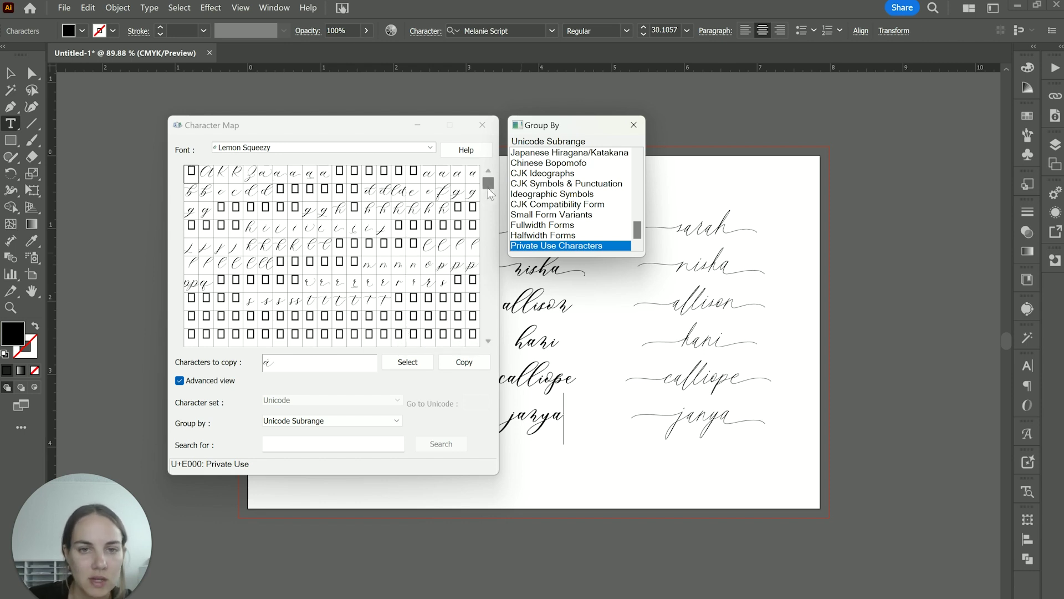
Clear the copy field, then add one private-use alternate glyph and copy it
left_click_drag(488, 183, 491, 196)
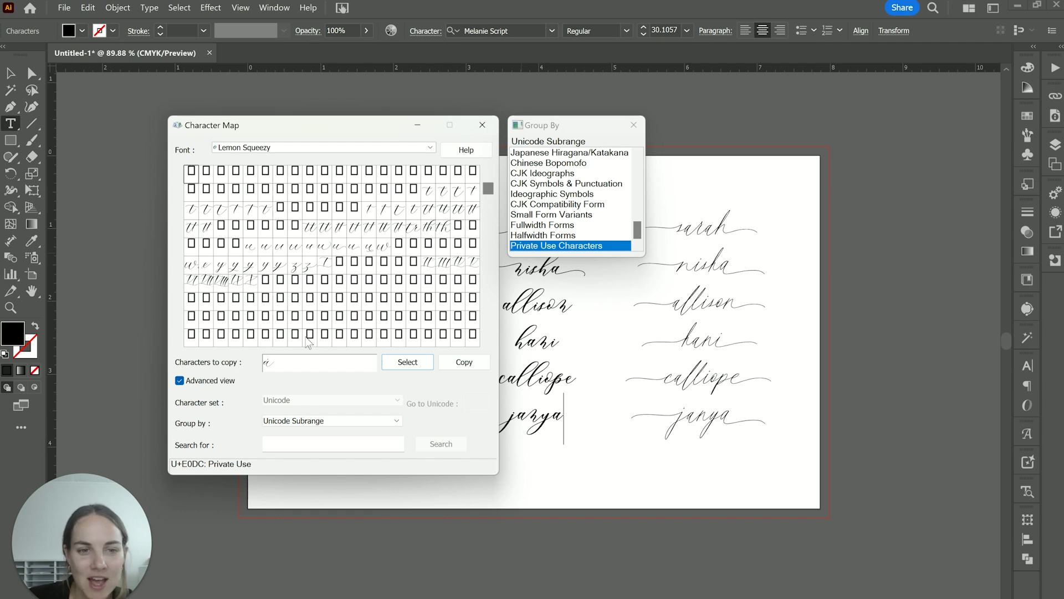
key("BackSpace")
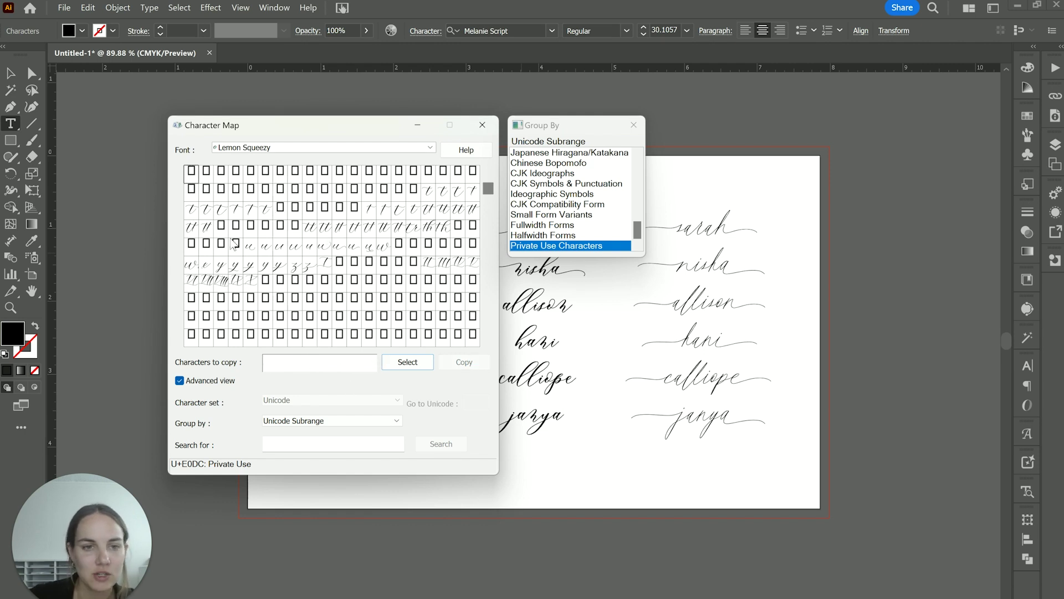
double_click(339, 228)
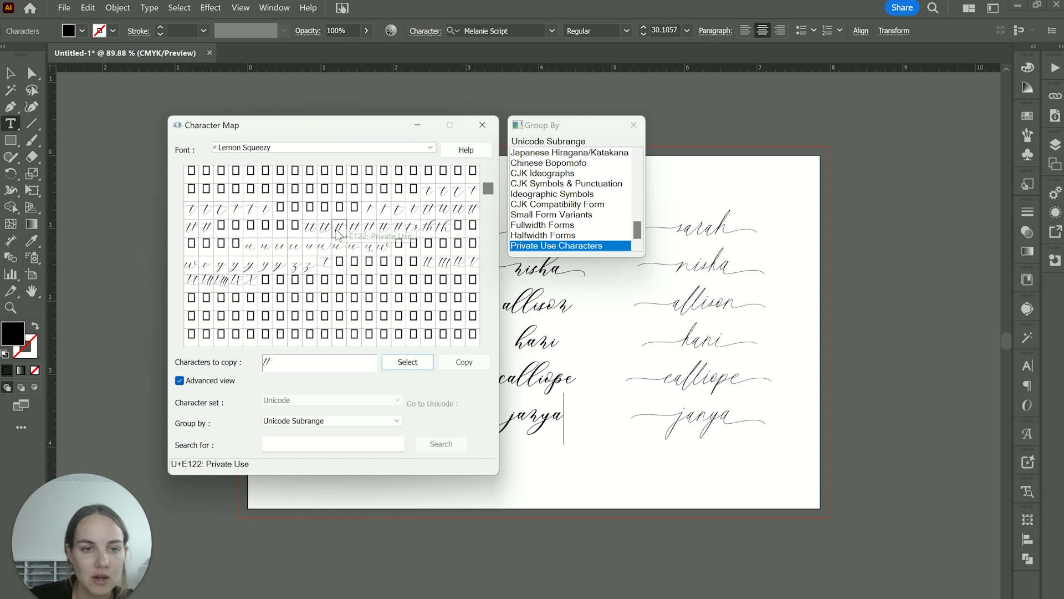
left_click(464, 362)
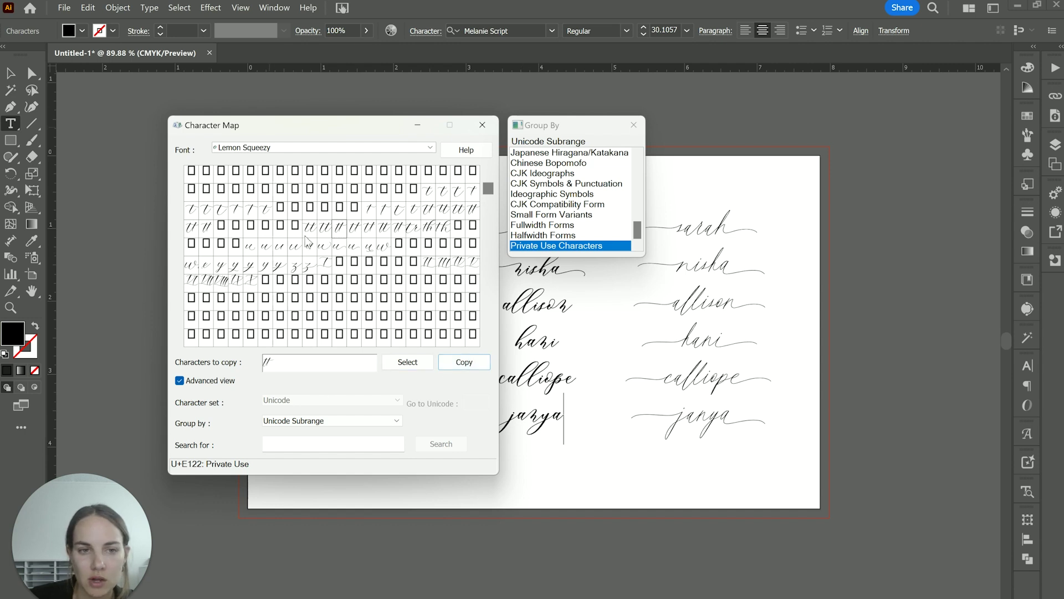
Add three more alternate glyphs to the copy field, then clear them all
double_click(384, 209)
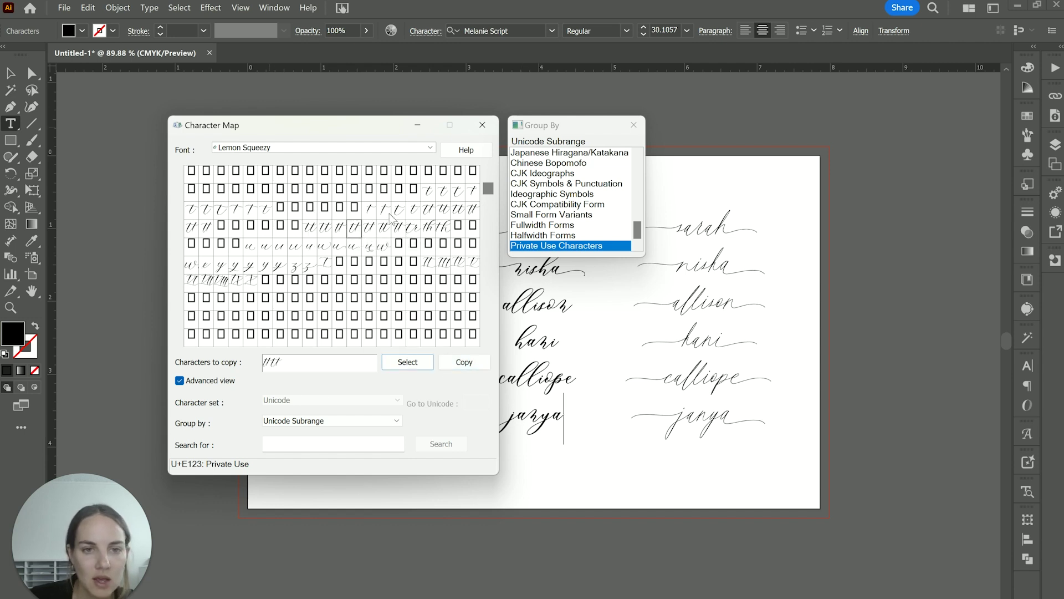
double_click(413, 209)
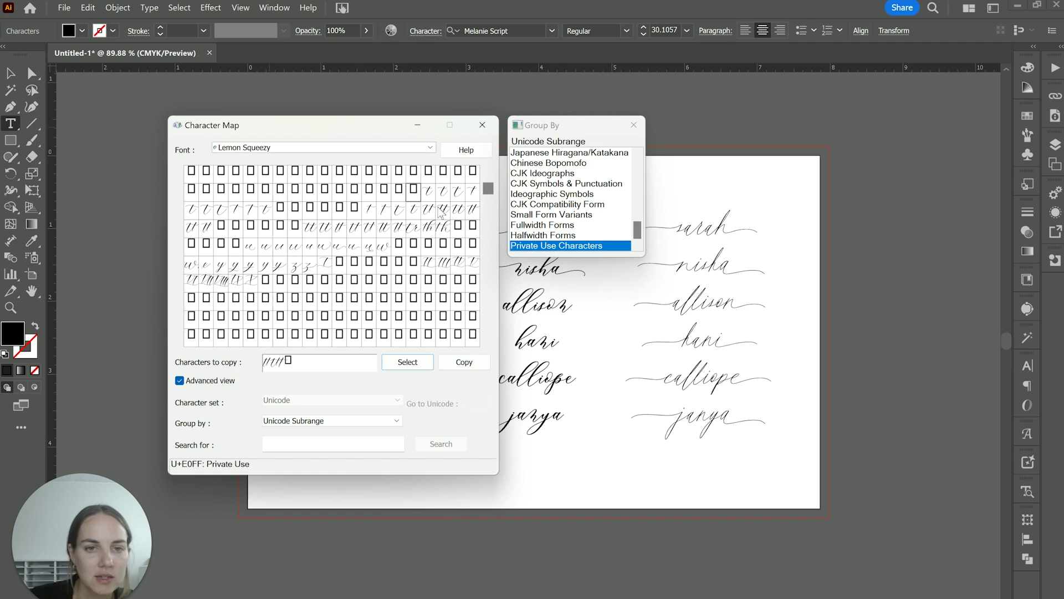
double_click(442, 209)
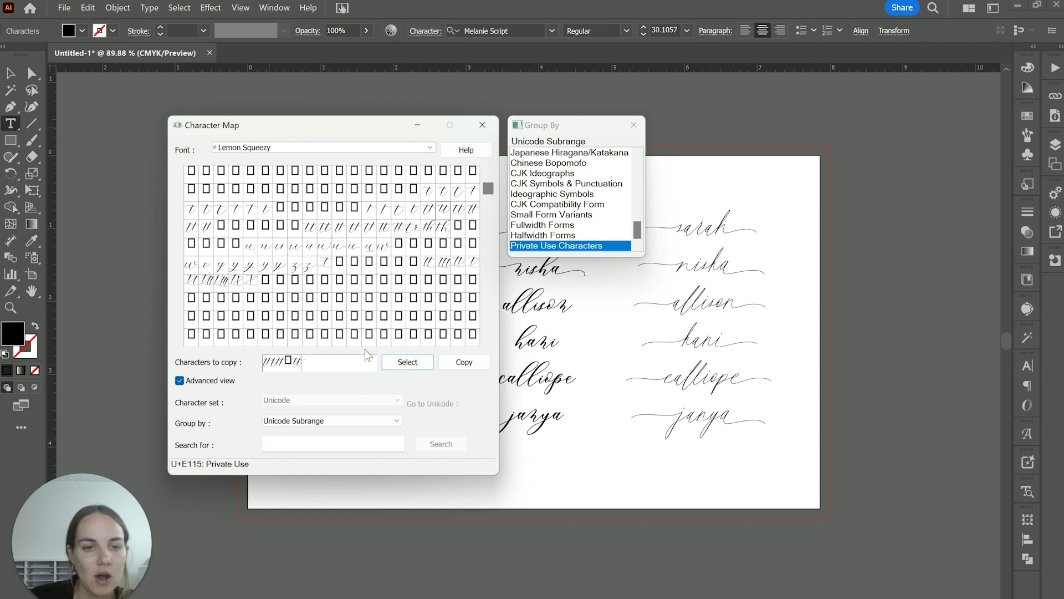
key("BackSpace")
key("BackSpace")
key("BackSpace")
key("BackSpace")
key("BackSpace")
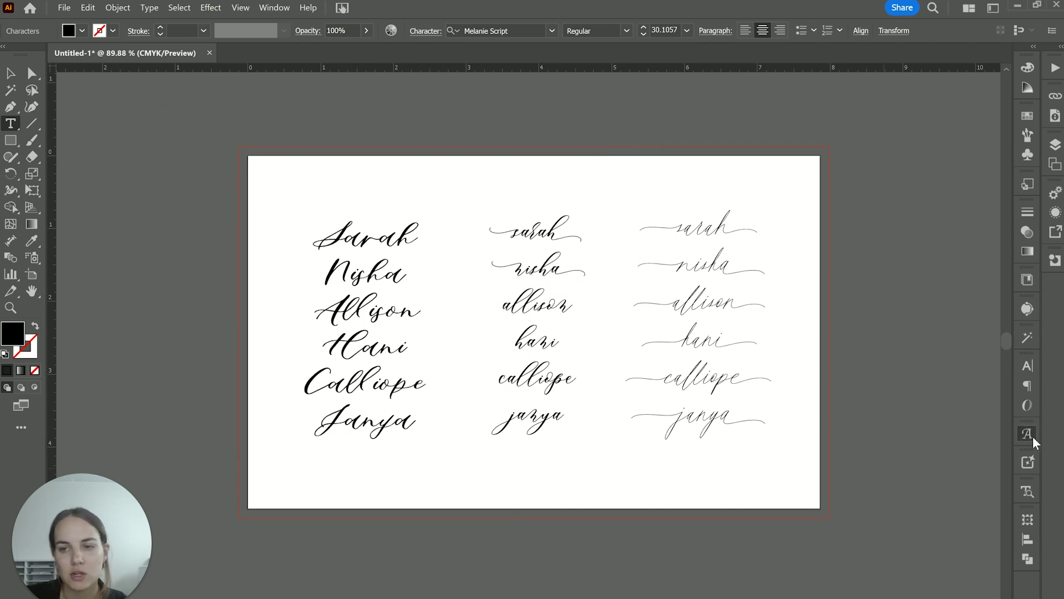
left_click(1028, 434)
left_click(846, 106)
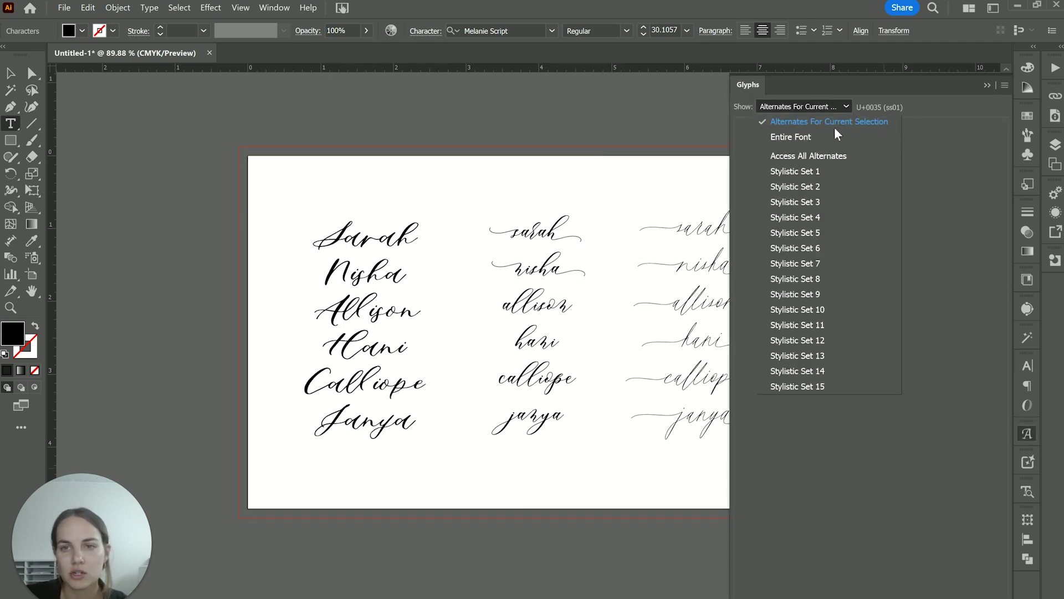
left_click(837, 137)
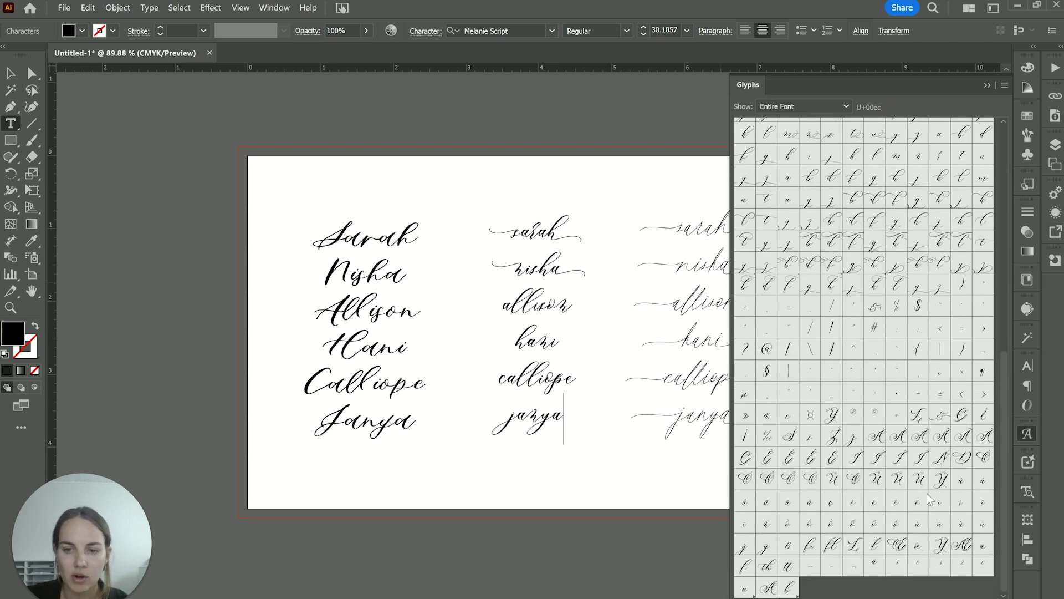
scroll(930, 499, "up", 10)
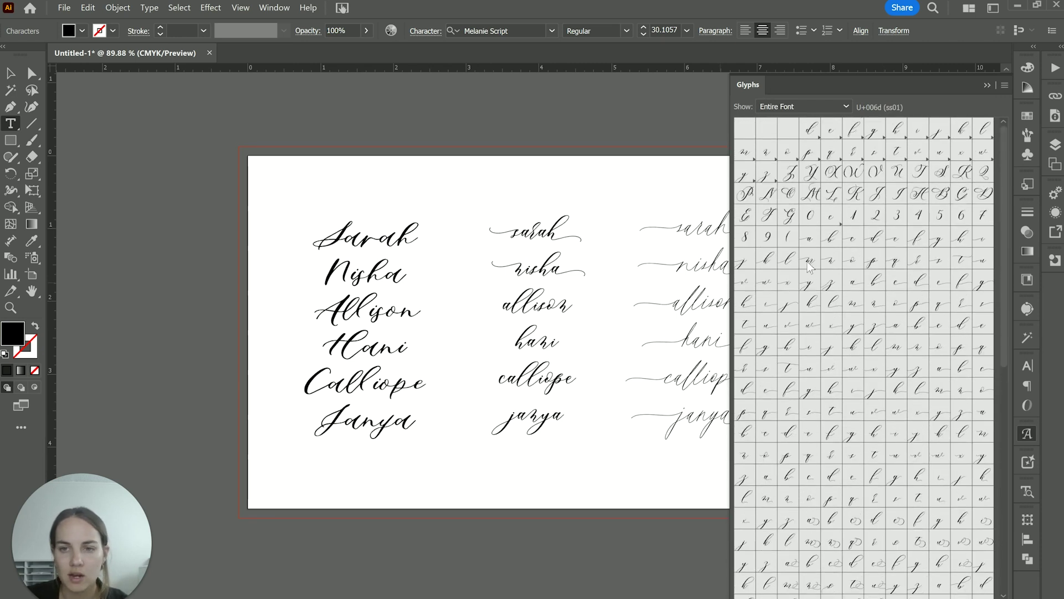
double_click(808, 259)
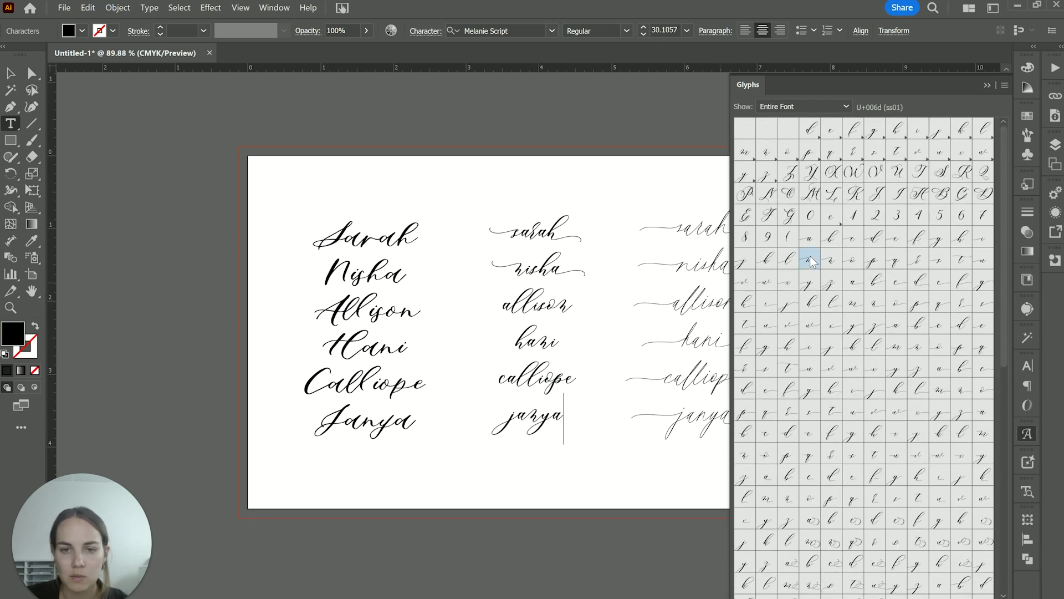
double_click(853, 260)
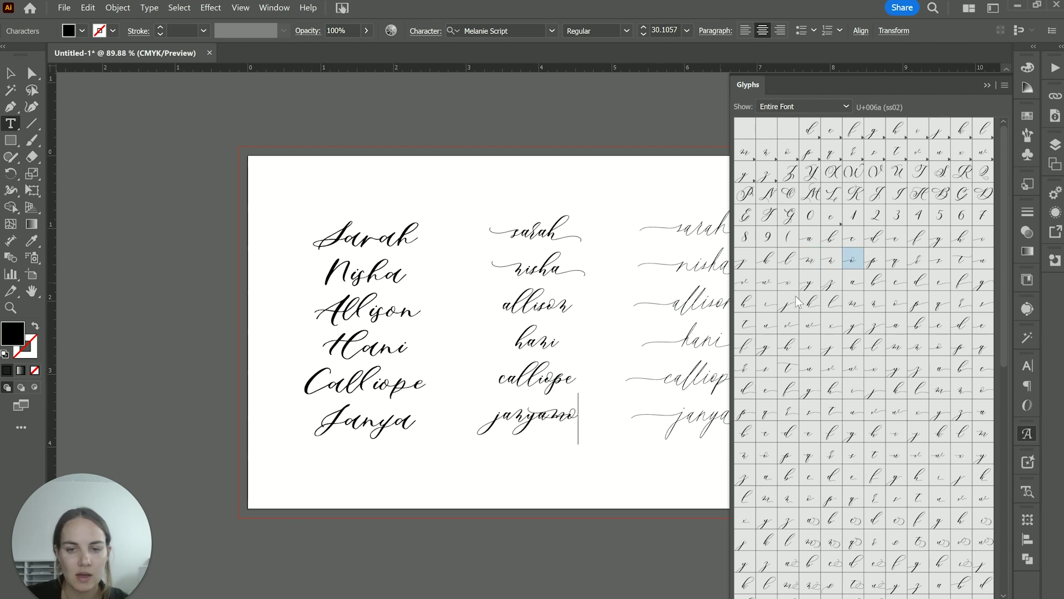
key("BackSpace")
key("BackSpace")
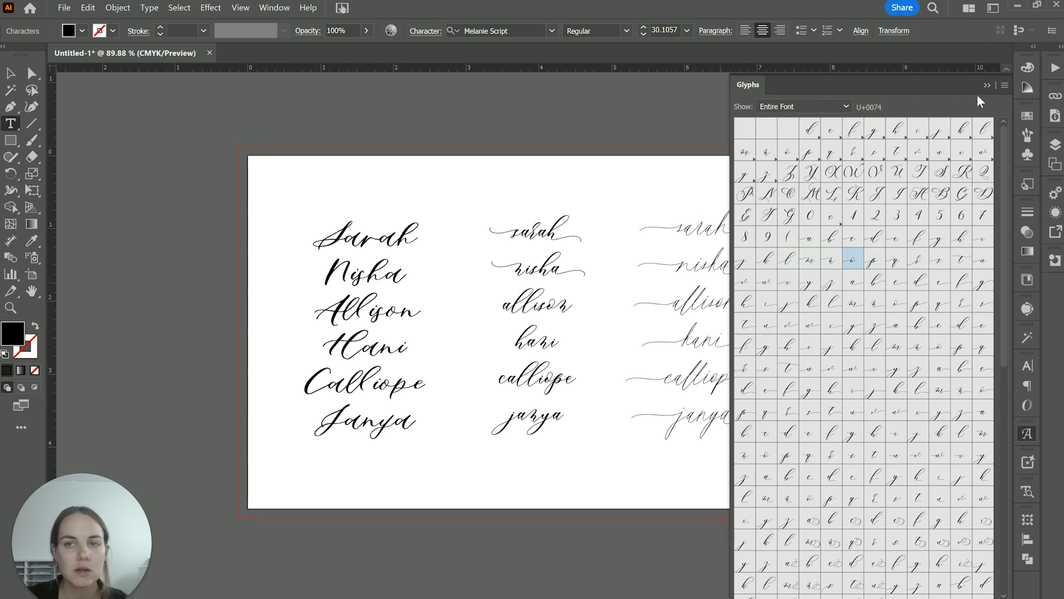
key("Escape")
left_click(1001, 76)
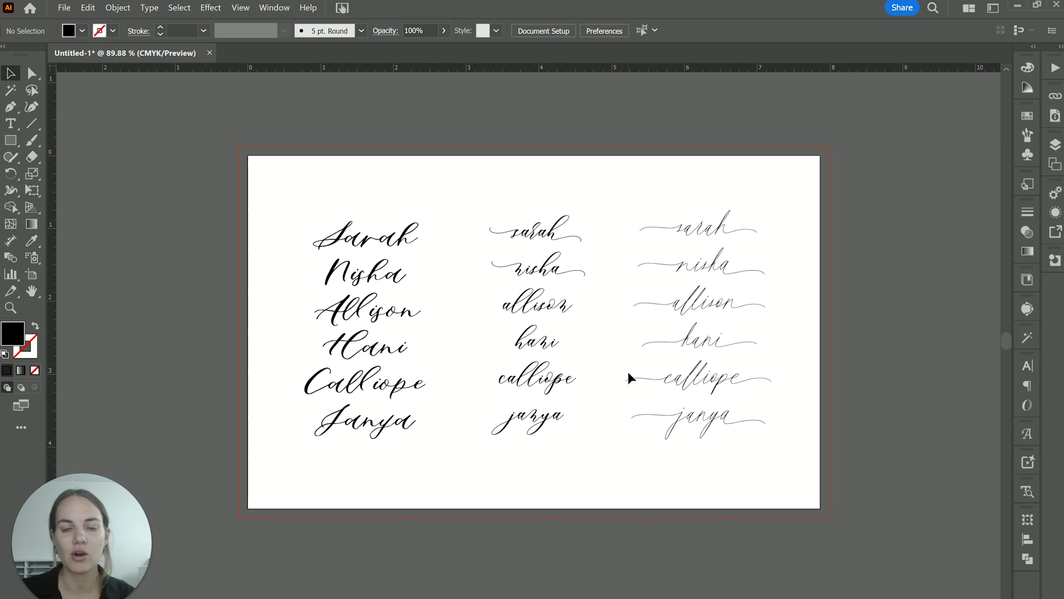
left_click(394, 383)
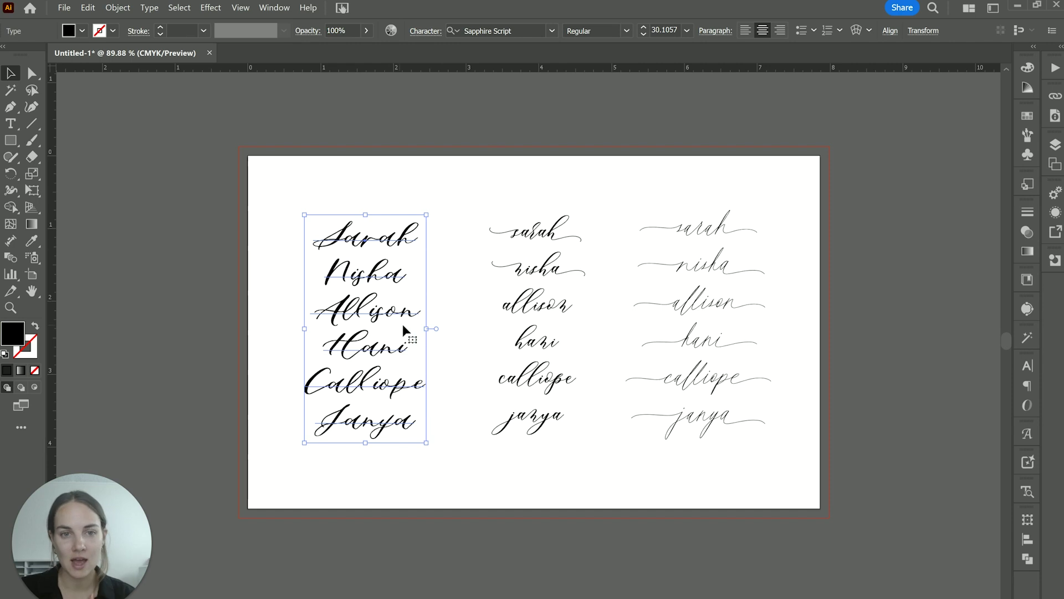
mouse_move(609, 596)
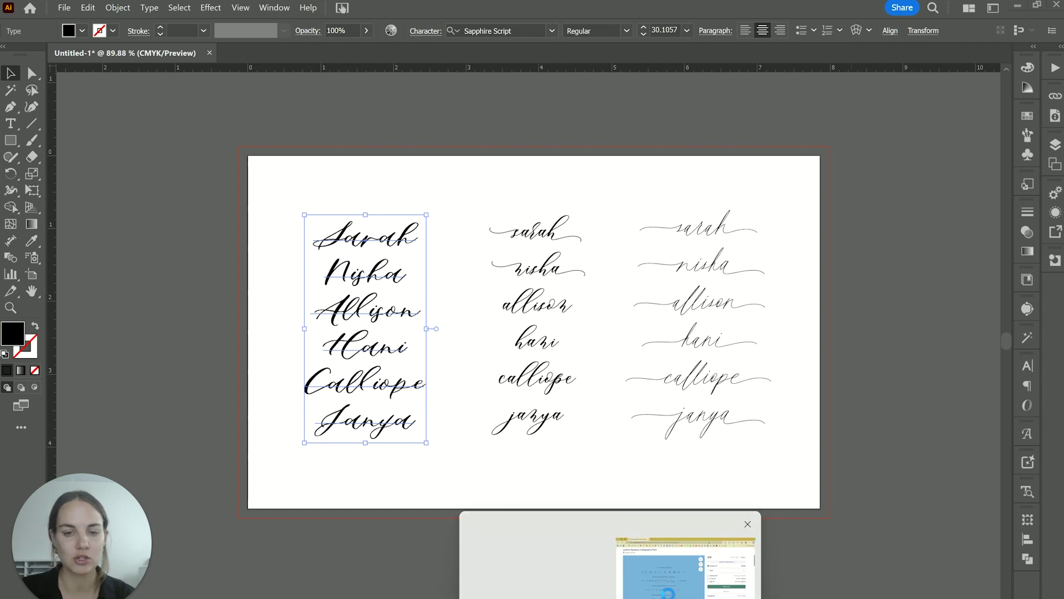
left_click(715, 552)
left_click(280, 582)
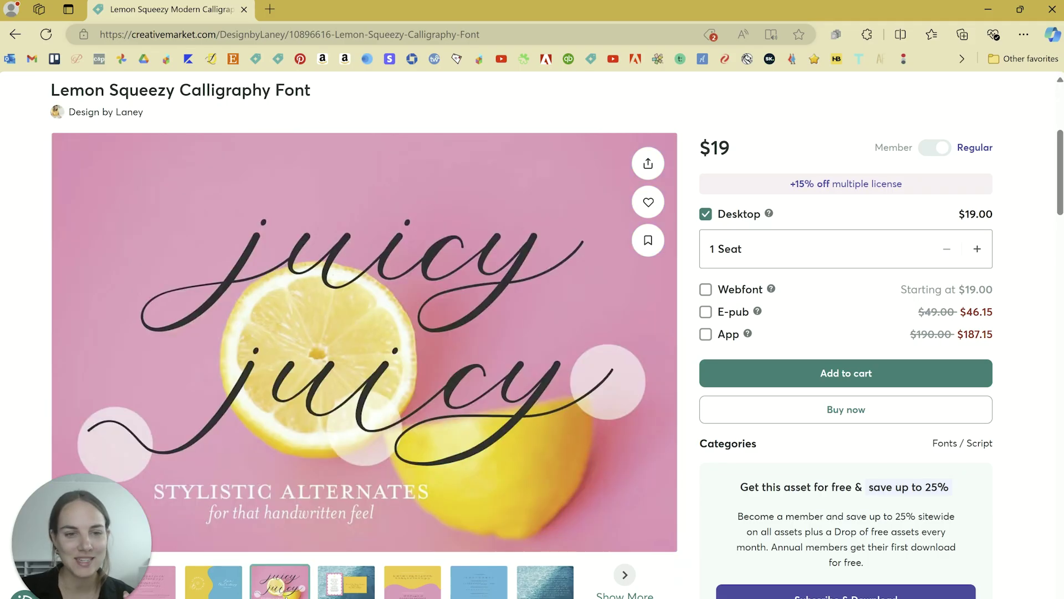
left_click(545, 582)
mouse_move(665, 595)
left_click(715, 549)
left_click(552, 327)
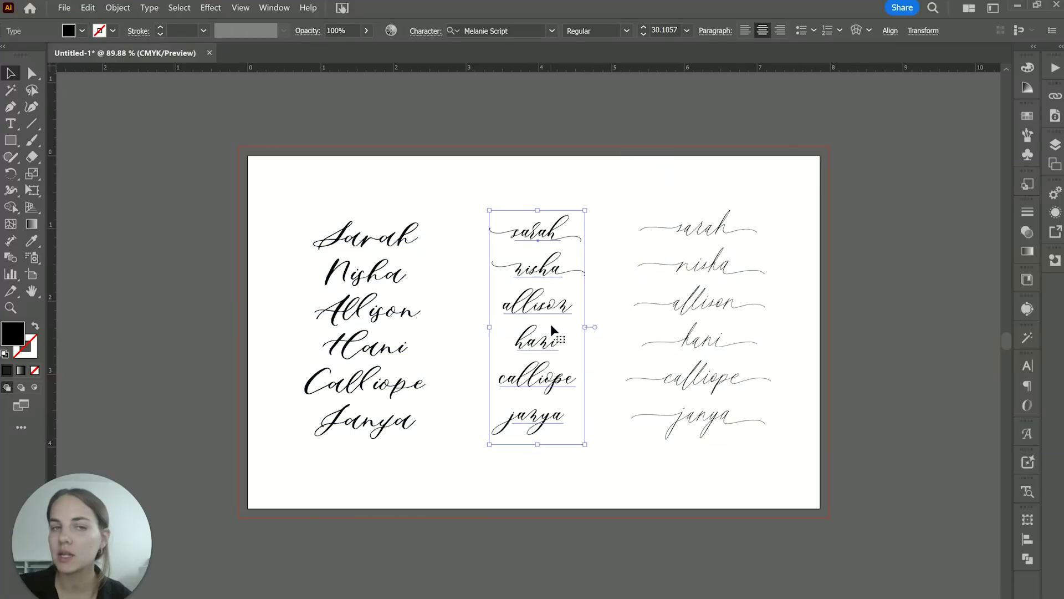
Select the Lemon Squeezy column and each of the three artboard columns to compare their fonts
left_click(690, 321)
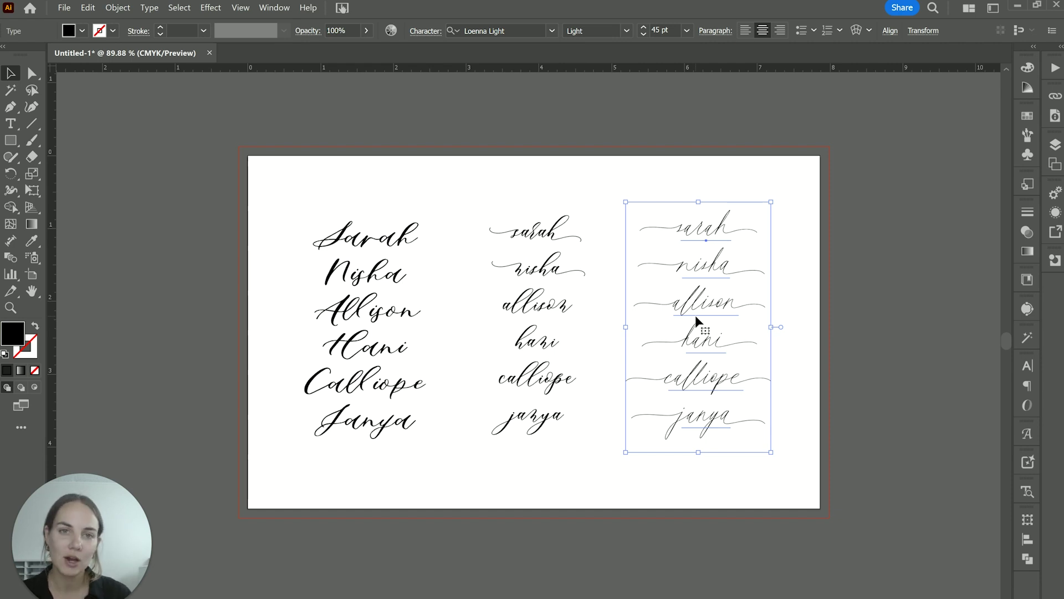
left_click(482, 150)
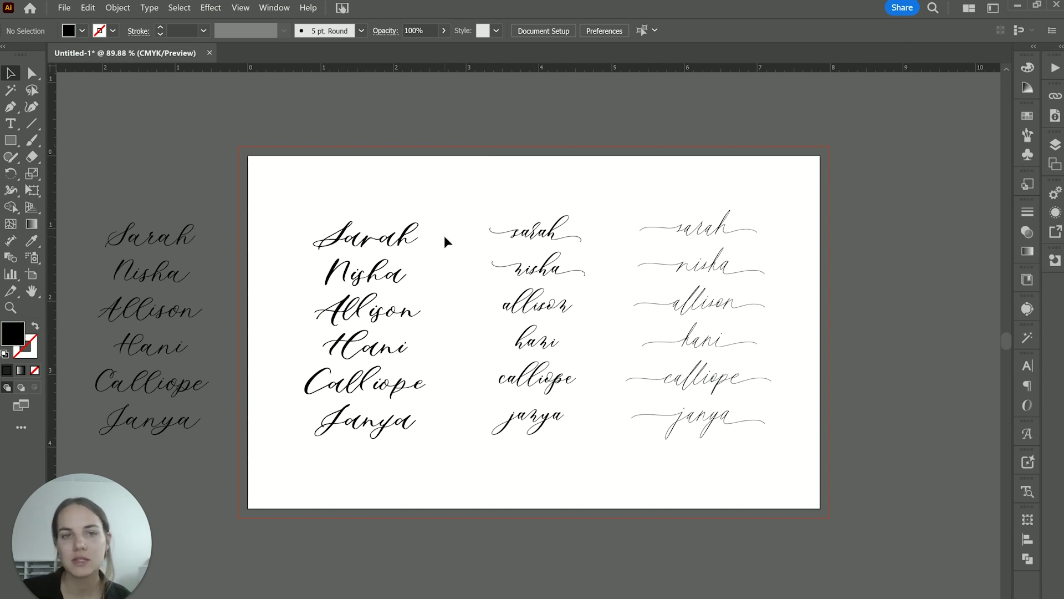
left_click(153, 284)
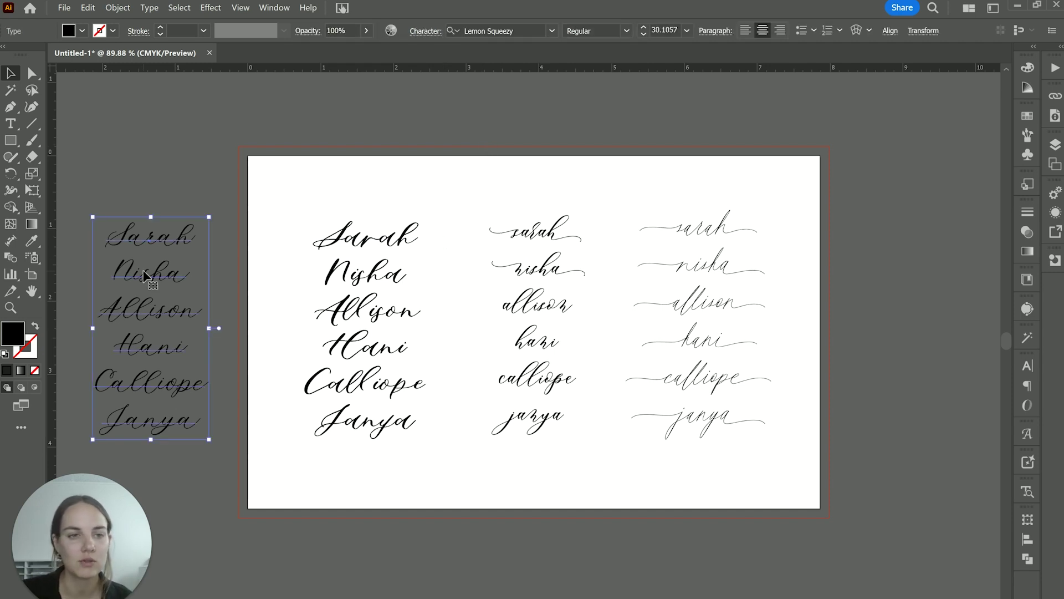
left_click(368, 280)
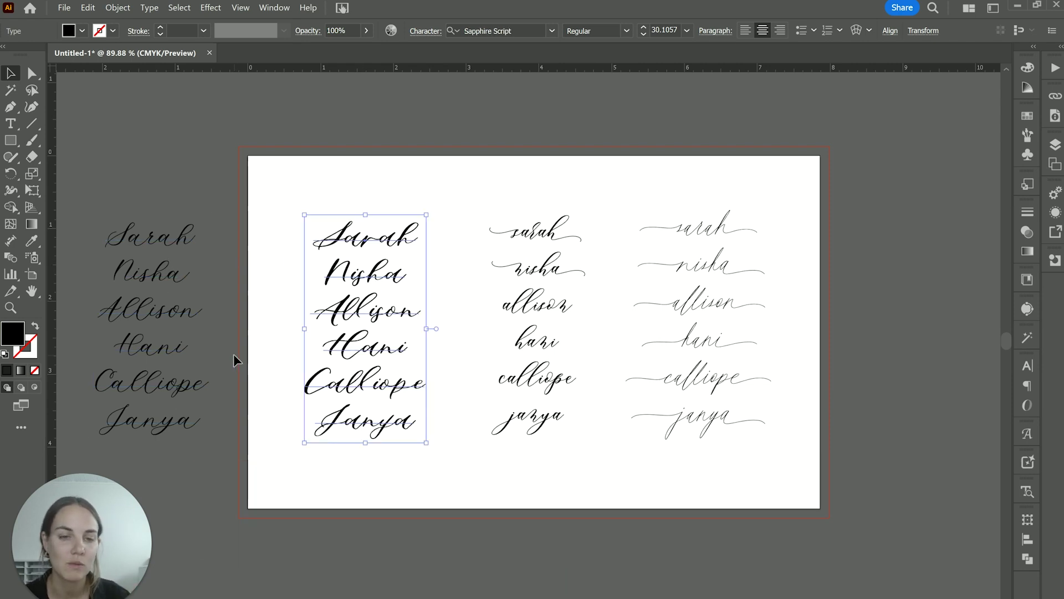
left_click(530, 354)
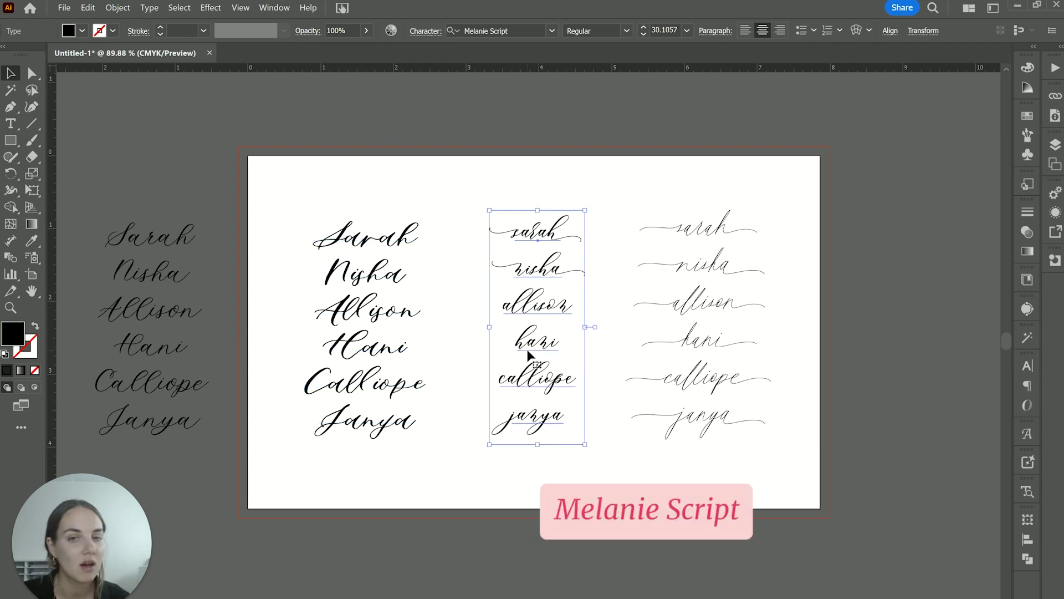
left_click(694, 357)
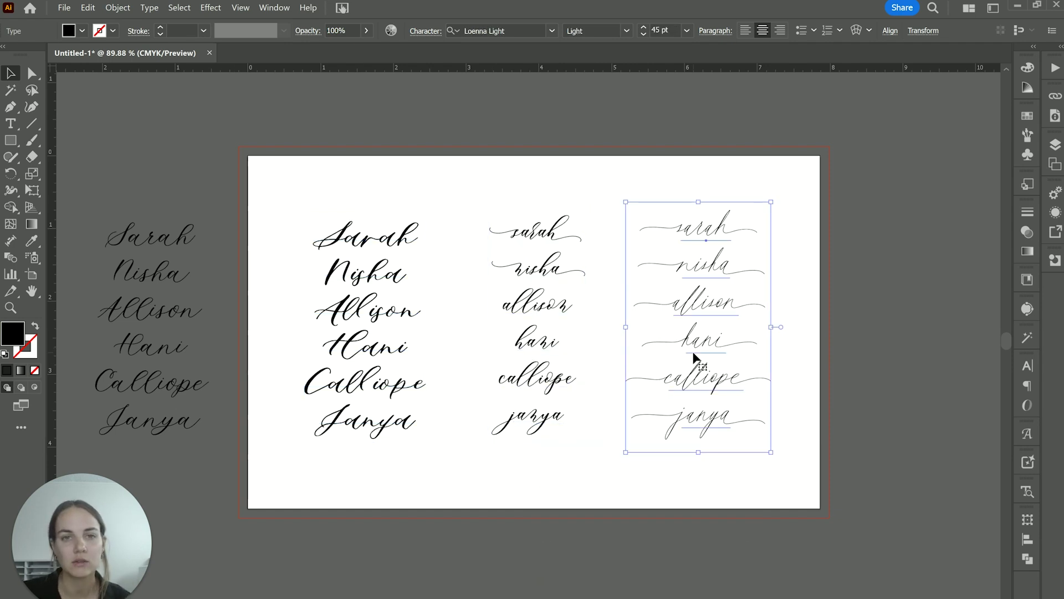